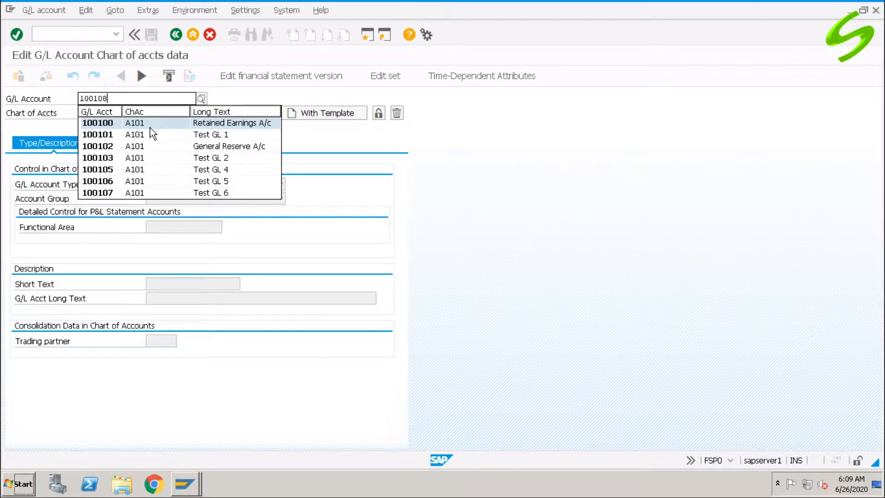
Create G/L account 100108 from the template account 100107 in chart of accounts A101.
{"action": "left_click", "coordinate": [331, 114]}
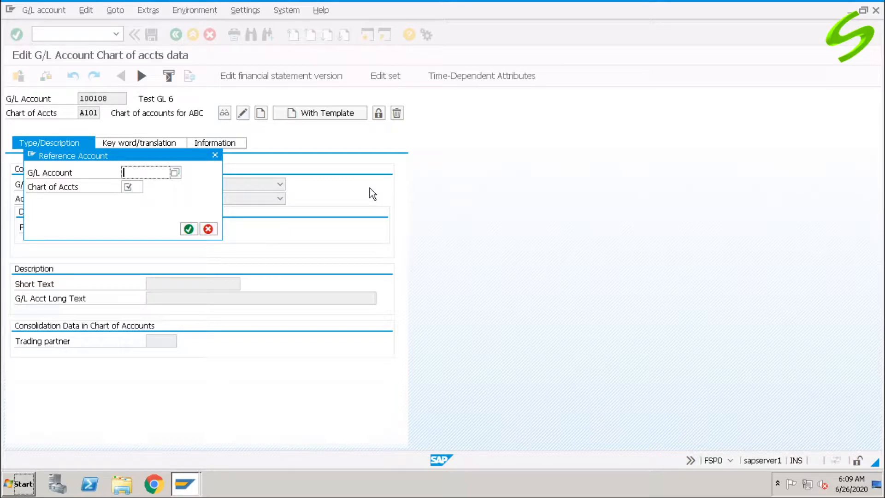
{"action": "type", "text": "100107"}
{"action": "key", "text": "Tab"}
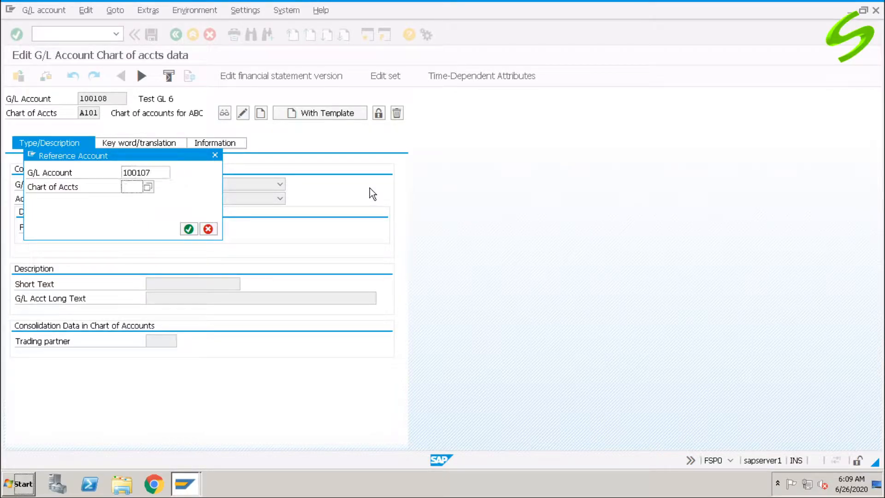
{"action": "type", "text": "a101"}
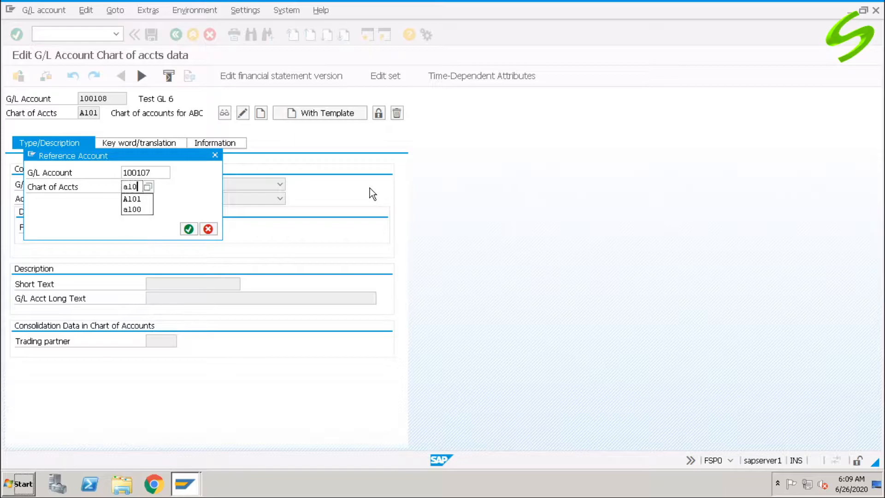
{"action": "left_click", "coordinate": [192, 226]}
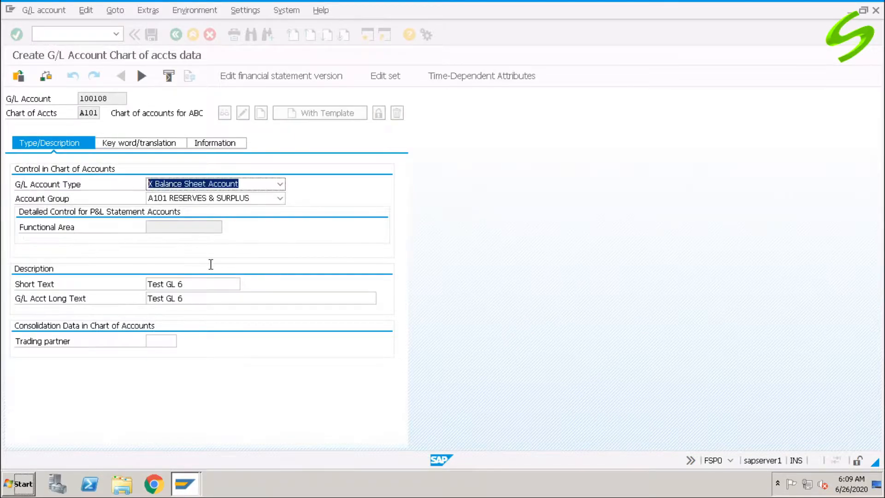
Set the new account's short text and long text to Test GL 7 and save it.
{"action": "left_click", "coordinate": [210, 287]}
{"action": "key", "text": "BackSpace"}
{"action": "type", "text": "7"}
{"action": "left_click", "coordinate": [208, 298]}
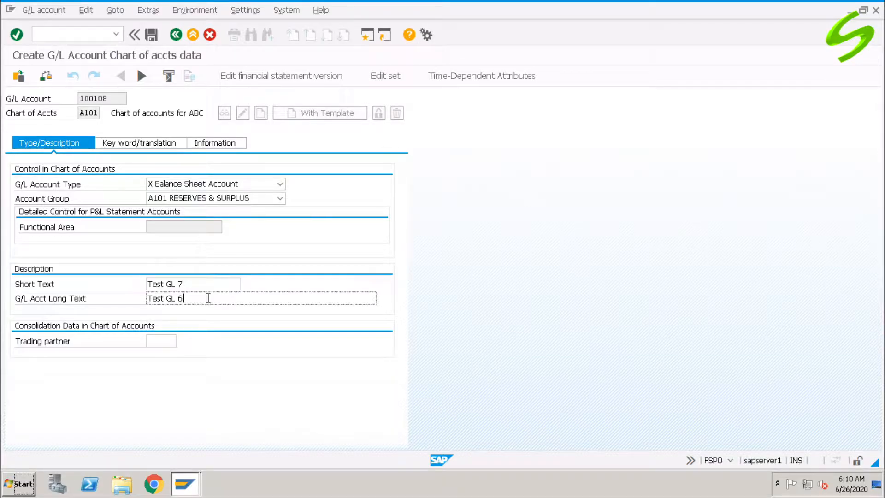
{"action": "key", "text": "BackSpace"}
{"action": "type", "text": "7"}
{"action": "left_click", "coordinate": [153, 36]}
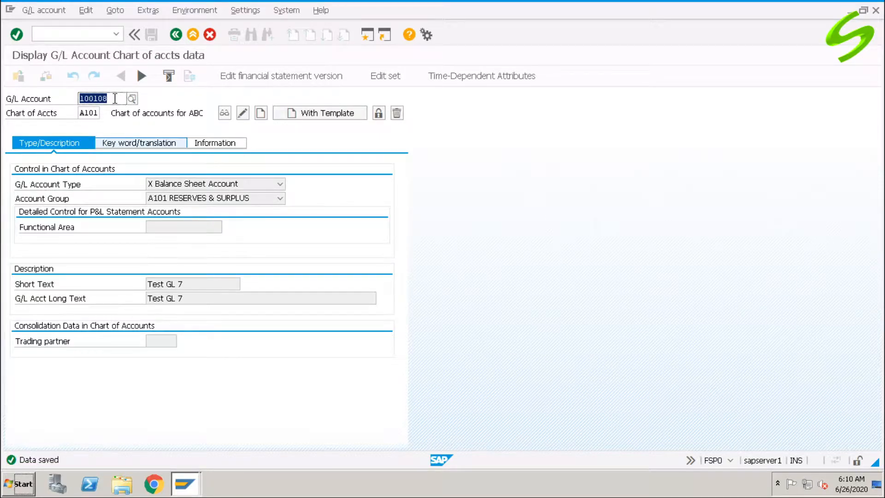
Open transaction OBR2 and select only G/L accounts for deletion, leaving customers and vendors out.
{"action": "left_click", "coordinate": [96, 31]}
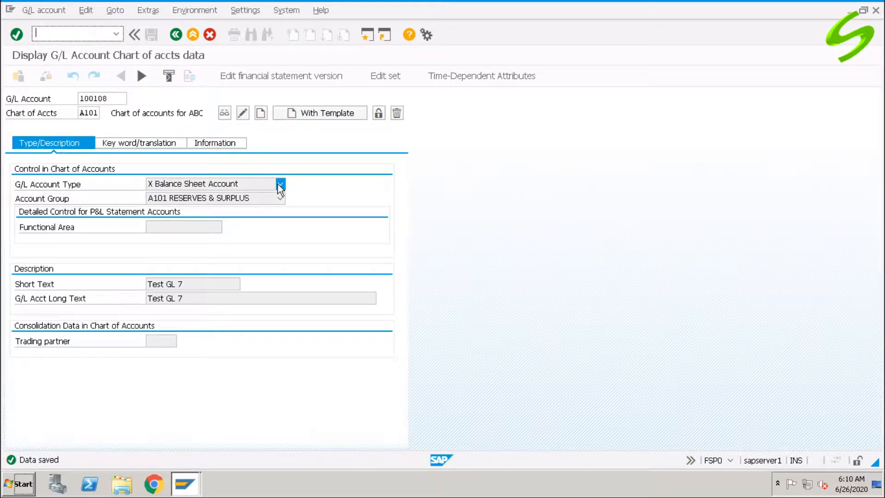
{"action": "type", "text": "/nobr2"}
{"action": "key", "text": "Return"}
{"action": "key", "text": "shift+Tab"}
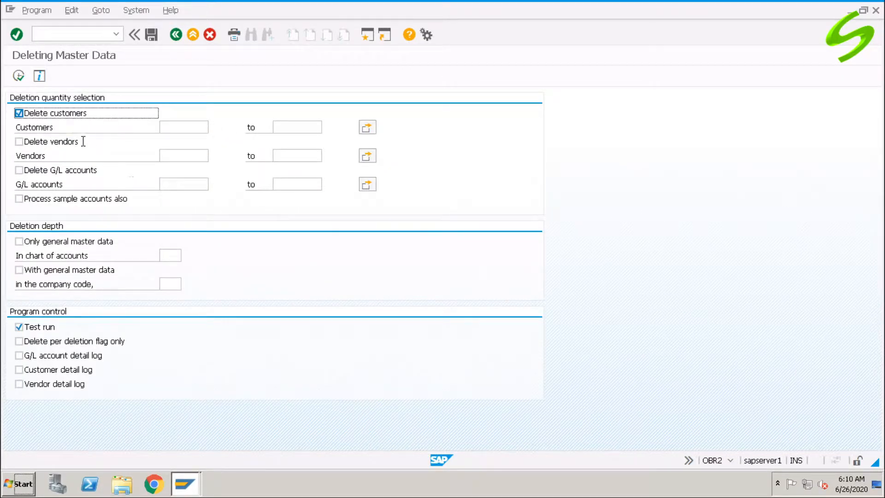
{"action": "left_click", "coordinate": [56, 142]}
{"action": "left_click", "coordinate": [56, 170]}
{"action": "left_click", "coordinate": [57, 143]}
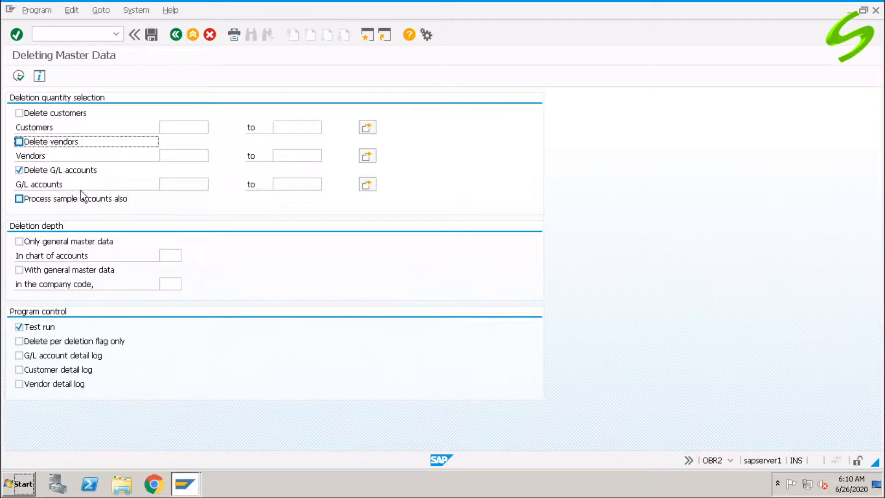
Limit the deletion to G/L account 100108 with only general master data in chart of accounts A101.
{"action": "left_click", "coordinate": [177, 185]}
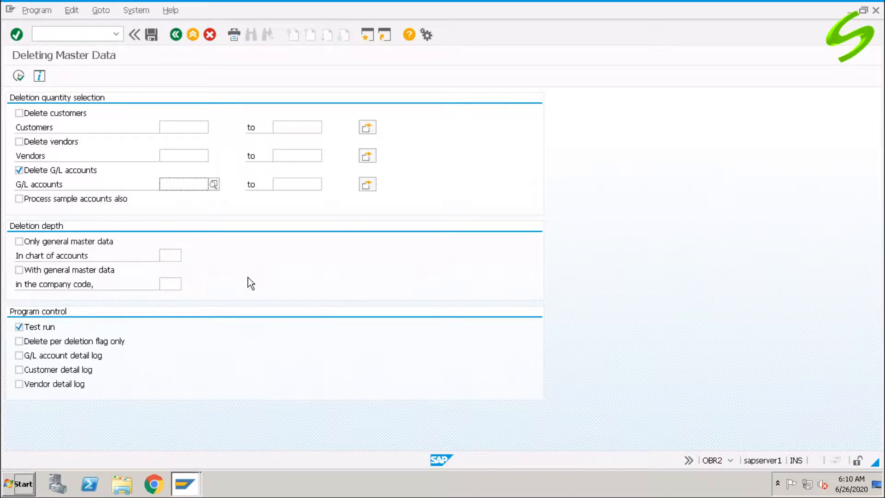
{"action": "type", "text": "100108"}
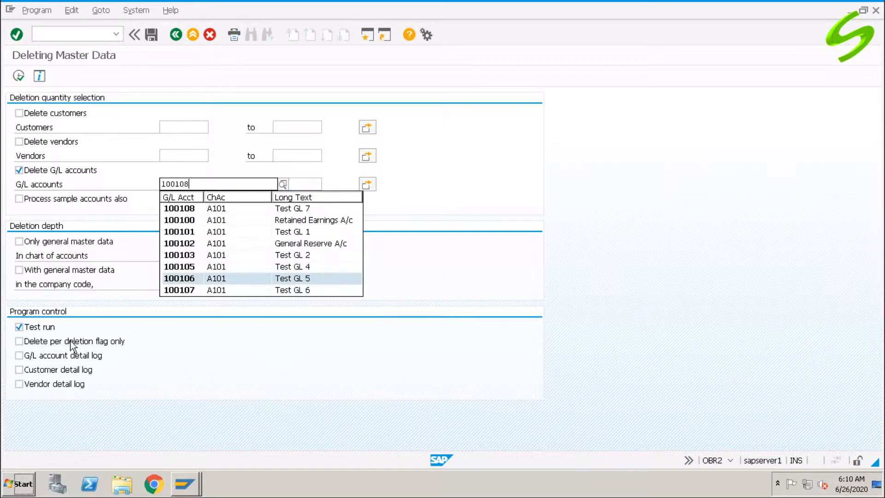
{"action": "left_click", "coordinate": [215, 210]}
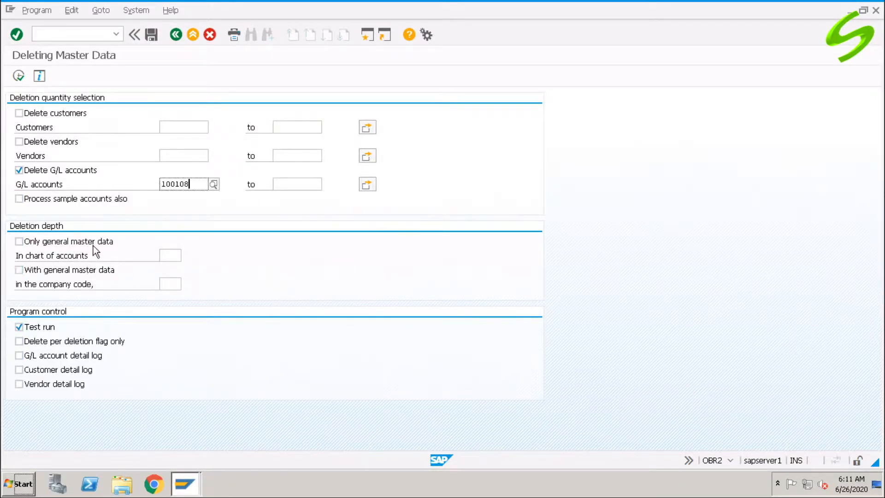
{"action": "left_click", "coordinate": [19, 241]}
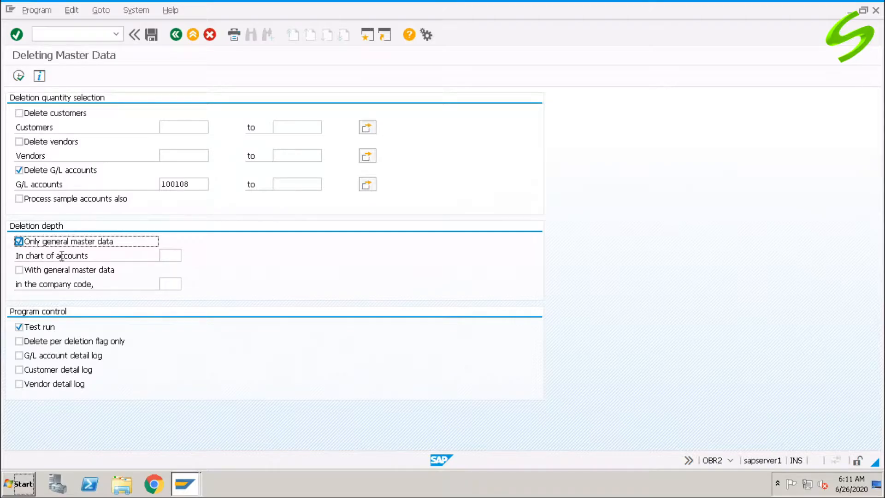
{"action": "left_click", "coordinate": [163, 255]}
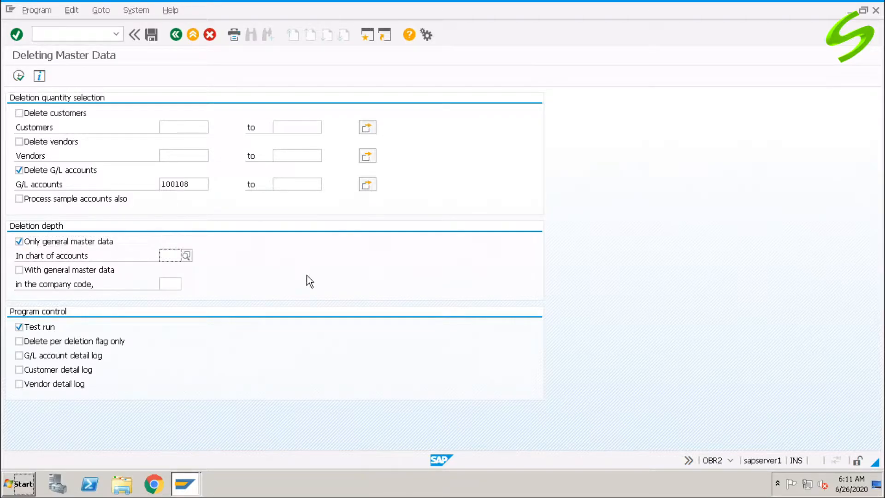
{"action": "type", "text": "a101"}
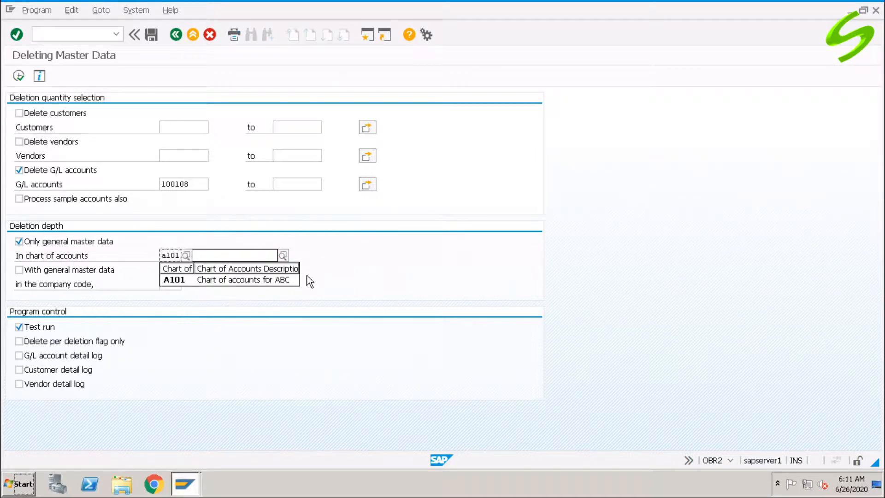
{"action": "key", "text": "Tab"}
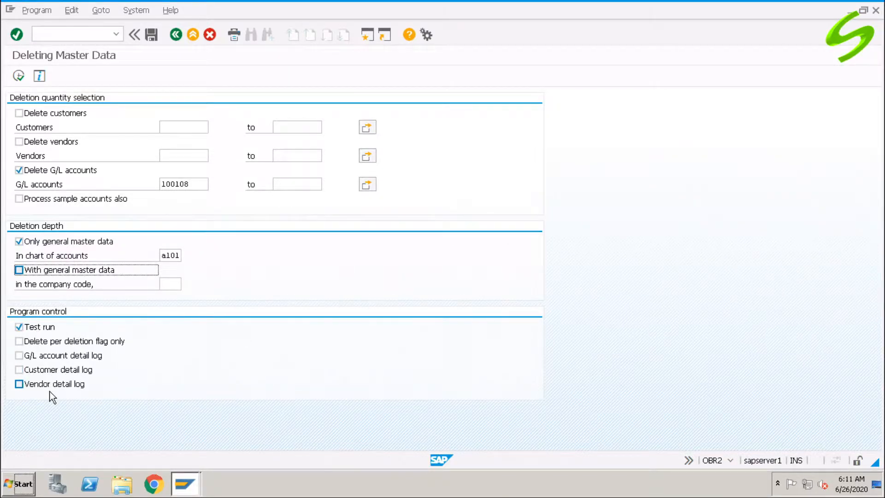
Execute the deletion as a test run, examine the SKA1 and SKAT records read and deleted, and return to the selection.
{"action": "left_click", "coordinate": [18, 76]}
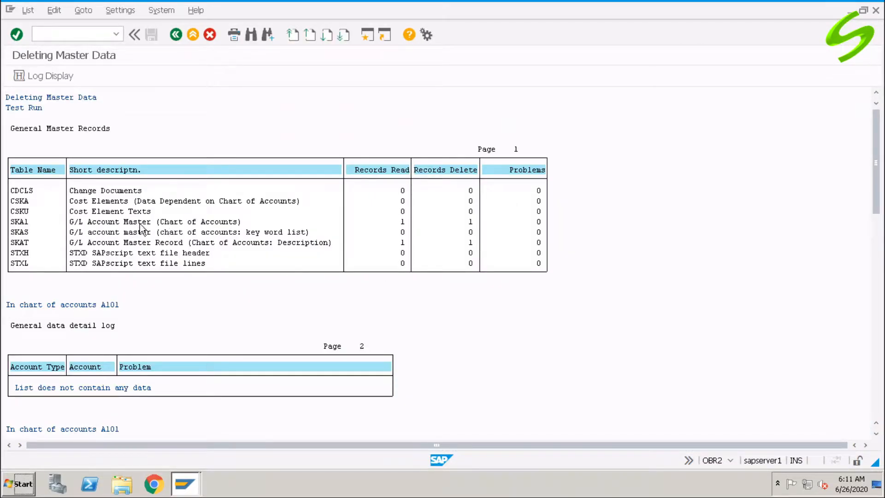
{"action": "left_click", "coordinate": [402, 223]}
{"action": "left_click", "coordinate": [470, 222]}
{"action": "left_click", "coordinate": [198, 222]}
{"action": "left_click", "coordinate": [403, 223]}
{"action": "left_click", "coordinate": [298, 242]}
{"action": "left_click", "coordinate": [403, 242]}
{"action": "left_click", "coordinate": [471, 242]}
{"action": "left_click", "coordinate": [175, 34]}
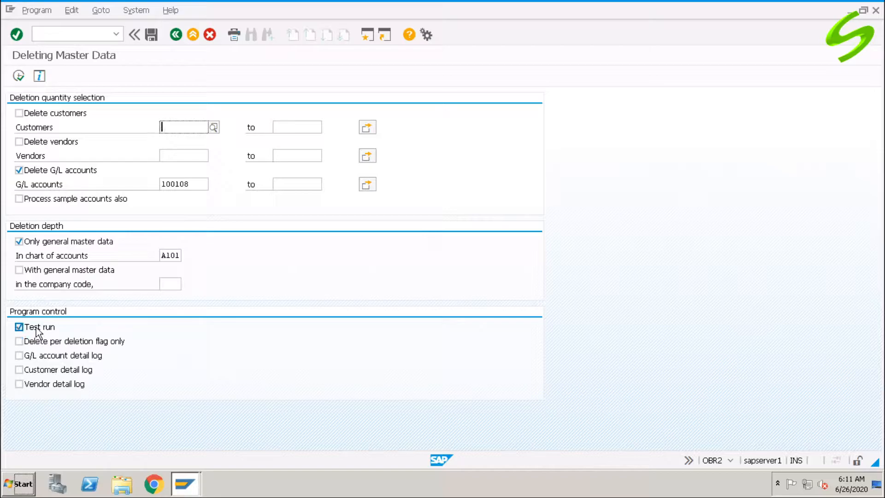
Turn off the test run and execute the actual deletion of the G/L account, confirming the database update.
{"action": "left_click", "coordinate": [36, 328]}
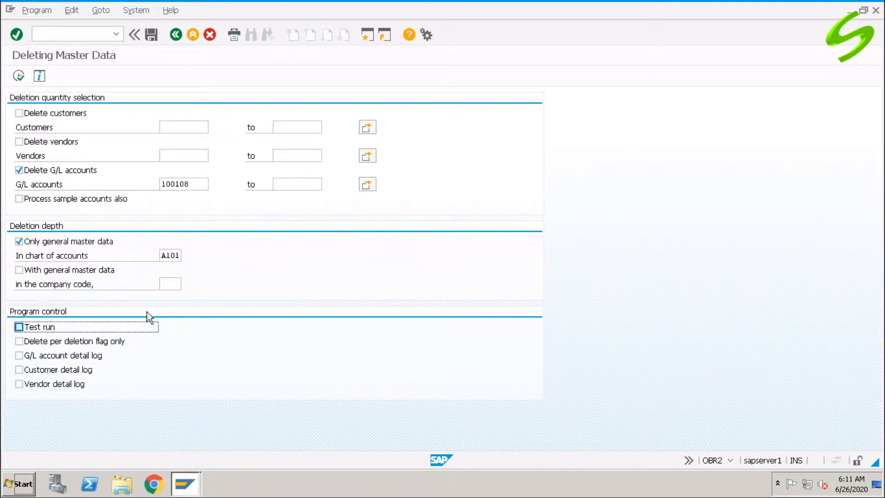
{"action": "left_click", "coordinate": [19, 75]}
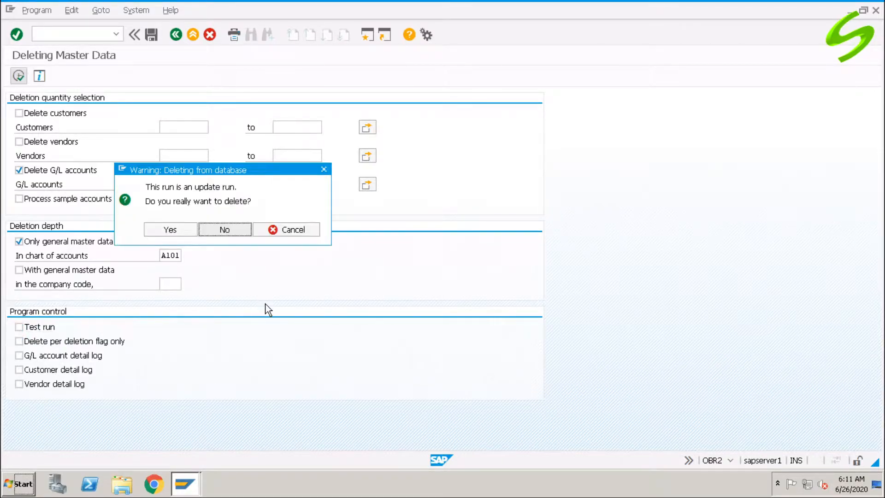
{"action": "left_click", "coordinate": [176, 228]}
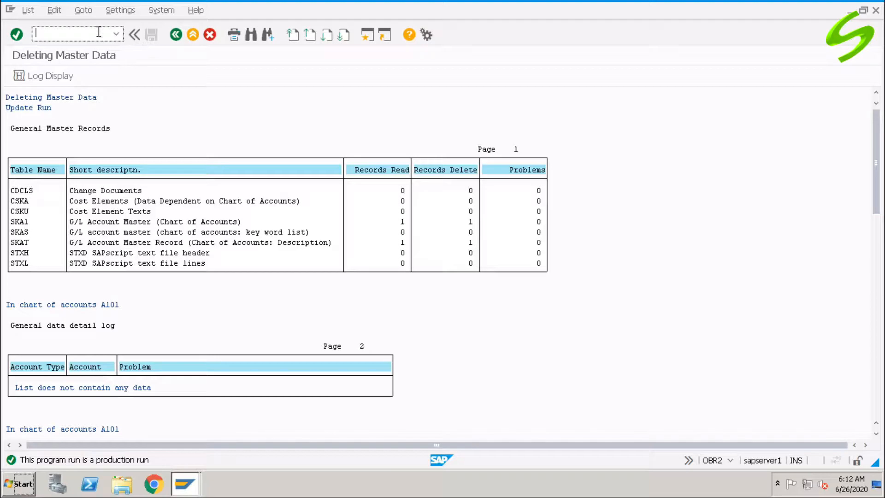
Open transaction FSP0 and look through the G/L accounts of company code A101 to check whether 100108 is still listed.
{"action": "type", "text": "/nfsp0"}
{"action": "key", "text": "Return"}
{"action": "left_click", "coordinate": [132, 99]}
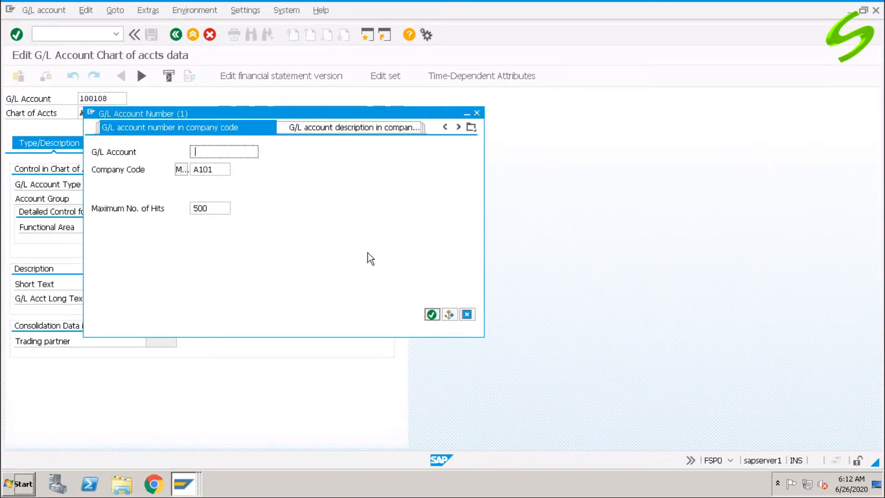
{"action": "left_click", "coordinate": [431, 314]}
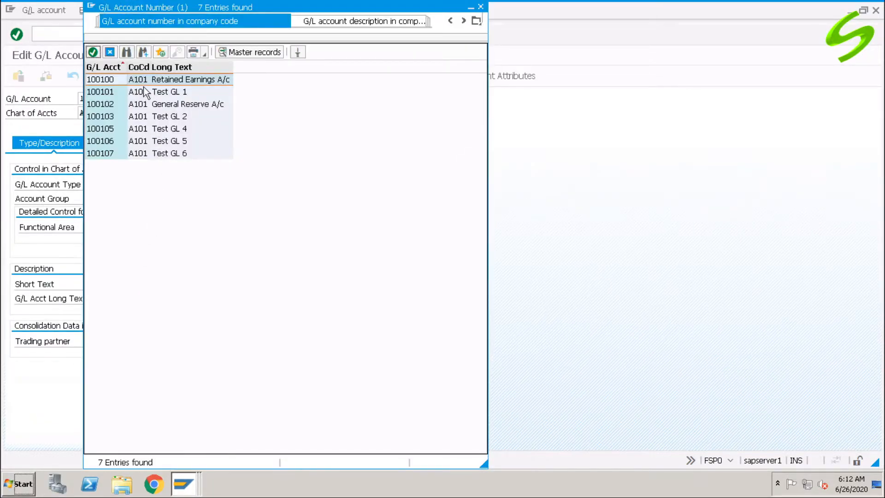
{"action": "left_click", "coordinate": [123, 154]}
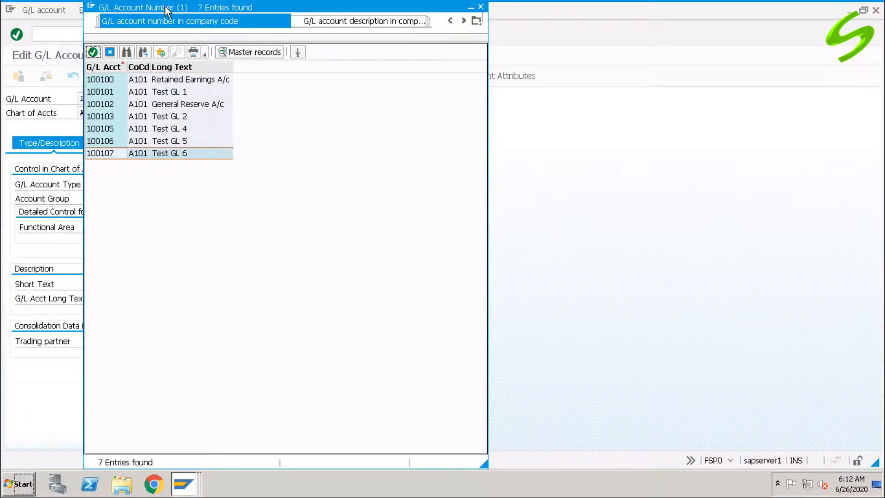
{"action": "left_click_drag", "start_coordinate": [166, 7], "coordinate": [198, 76]}
{"action": "left_click", "coordinate": [511, 76]}
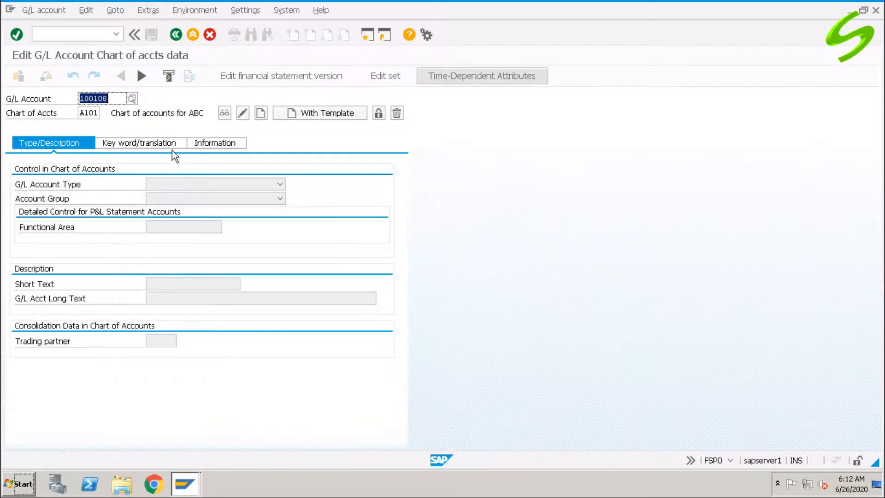
{"action": "left_click", "coordinate": [86, 34]}
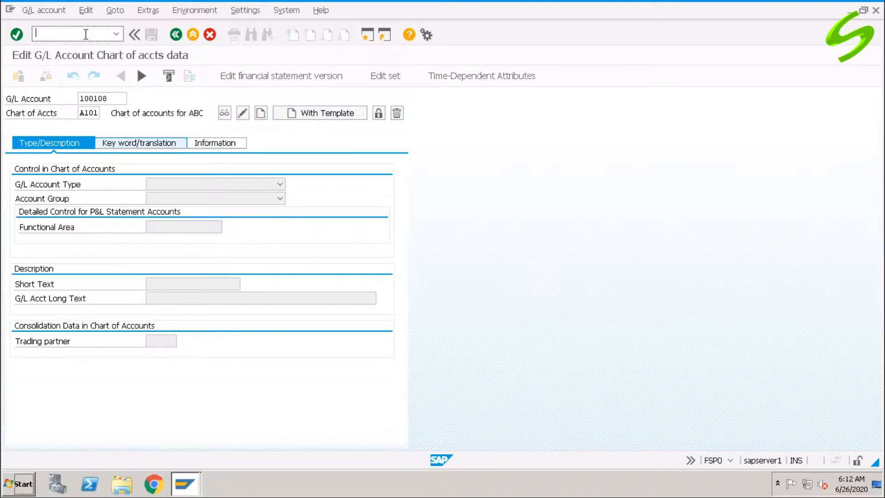
{"action": "left_click", "coordinate": [111, 98]}
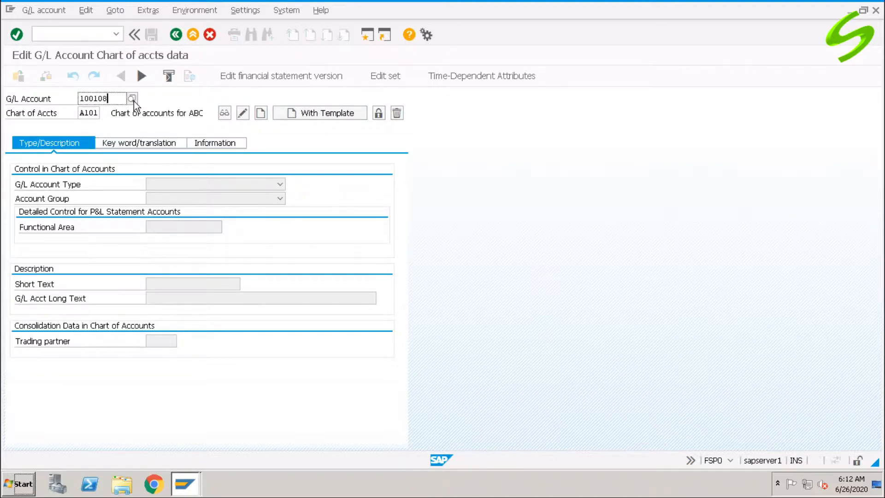
{"action": "left_click", "coordinate": [132, 98]}
{"action": "left_click", "coordinate": [432, 314]}
{"action": "double_click", "coordinate": [171, 157]}
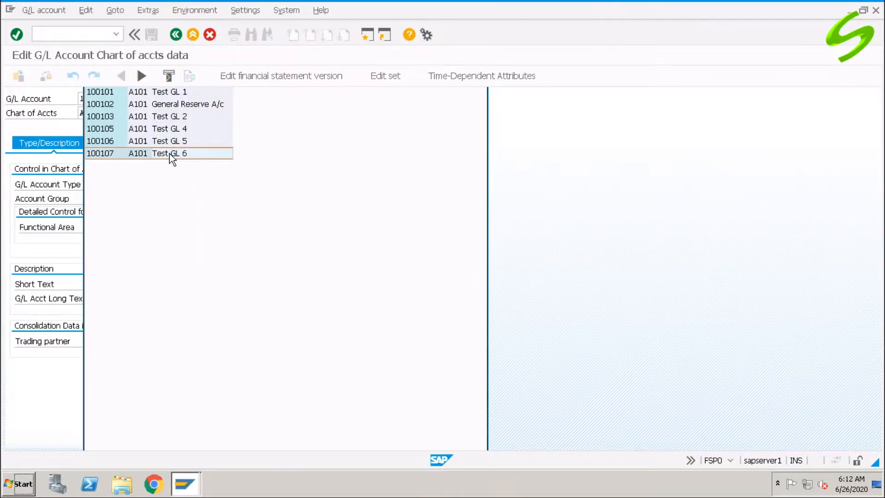
Display G/L account 100107 in transaction FS00 and review its type/description, control data and create/bank/interest settings.
{"action": "left_click", "coordinate": [94, 34]}
{"action": "type", "text": "/nfs00"}
{"action": "key", "text": "Return"}
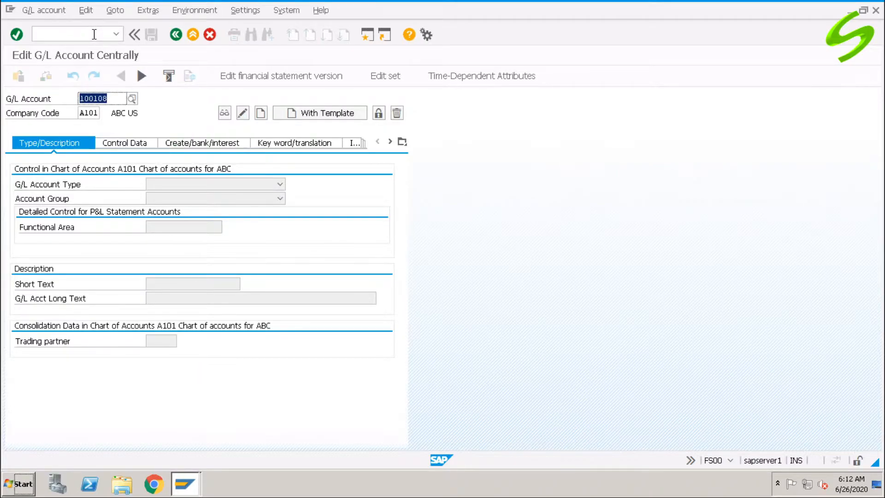
{"action": "left_click", "coordinate": [117, 102]}
{"action": "key", "text": "BackSpace"}
{"action": "type", "text": "7"}
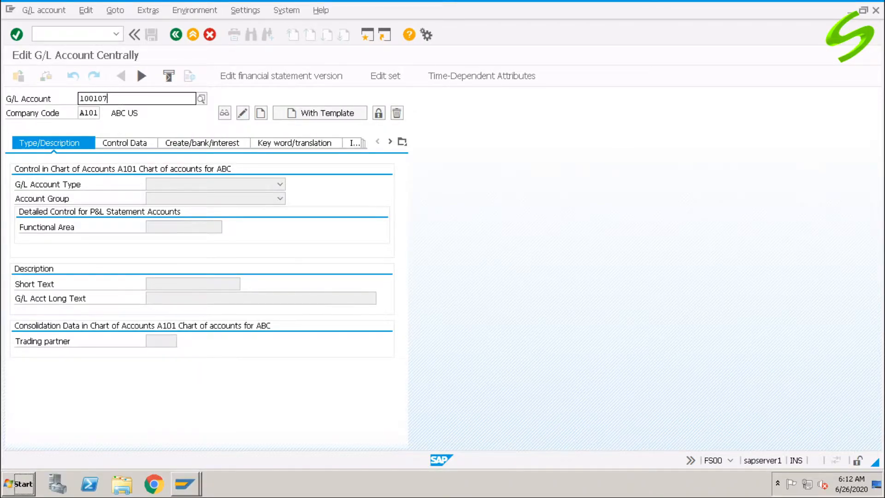
{"action": "key", "text": "Return"}
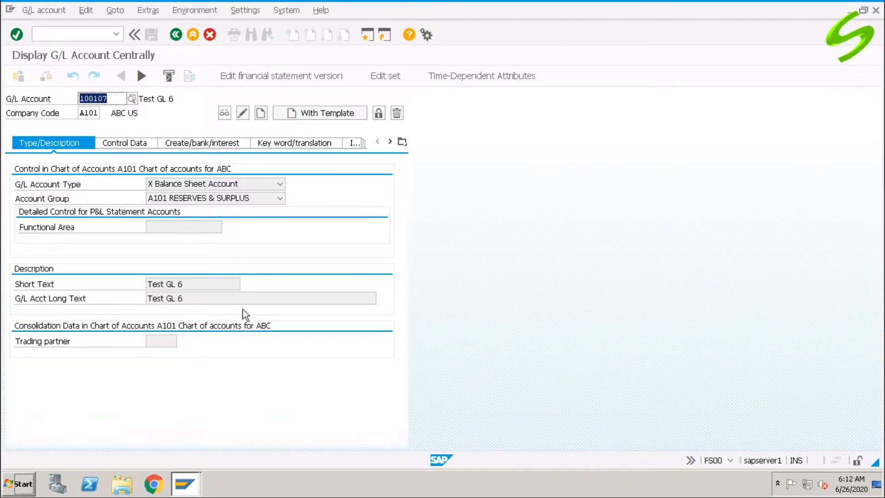
{"action": "left_click", "coordinate": [130, 146]}
{"action": "left_click", "coordinate": [180, 143]}
{"action": "left_click", "coordinate": [54, 144]}
{"action": "left_click", "coordinate": [137, 143]}
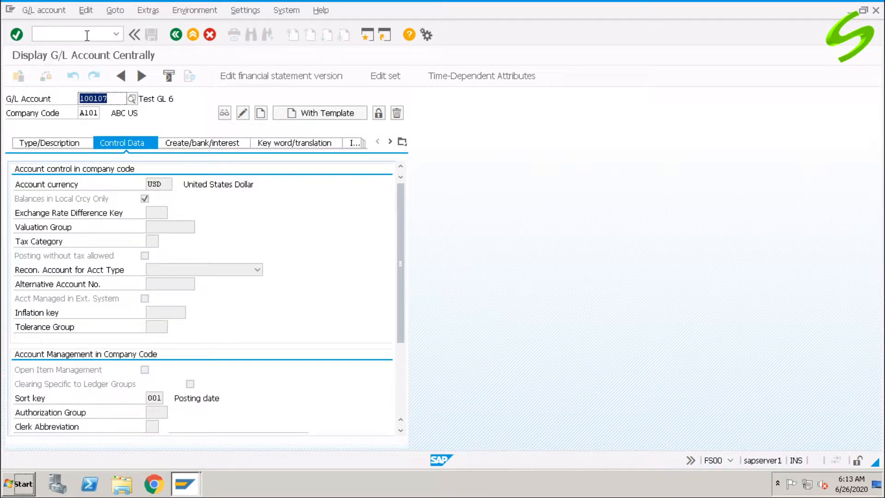
Reopen transaction OBR2 and choose to delete G/L accounts.
{"action": "left_click", "coordinate": [86, 34]}
{"action": "type", "text": "/nob"}
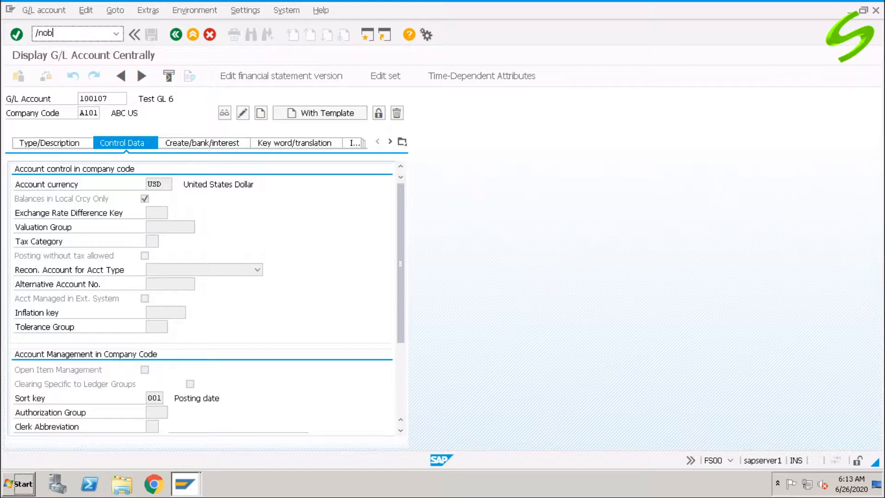
{"action": "type", "text": "r2"}
{"action": "key", "text": "Return"}
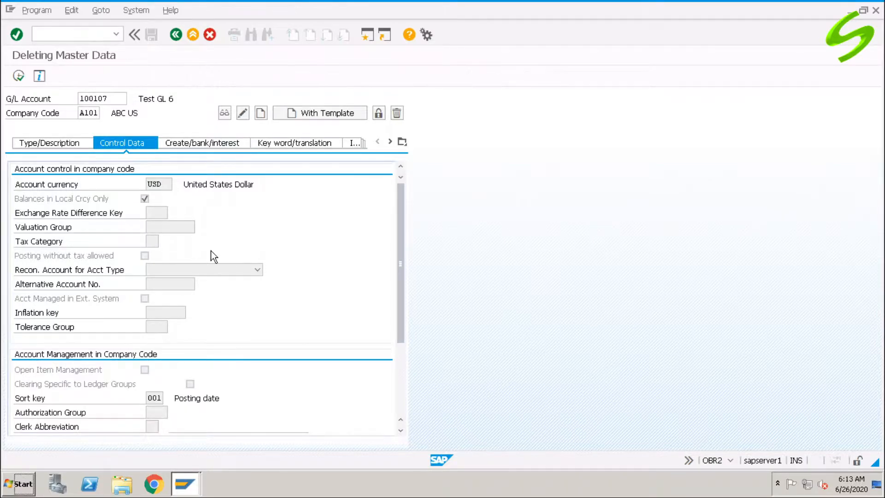
{"action": "left_click", "coordinate": [61, 170]}
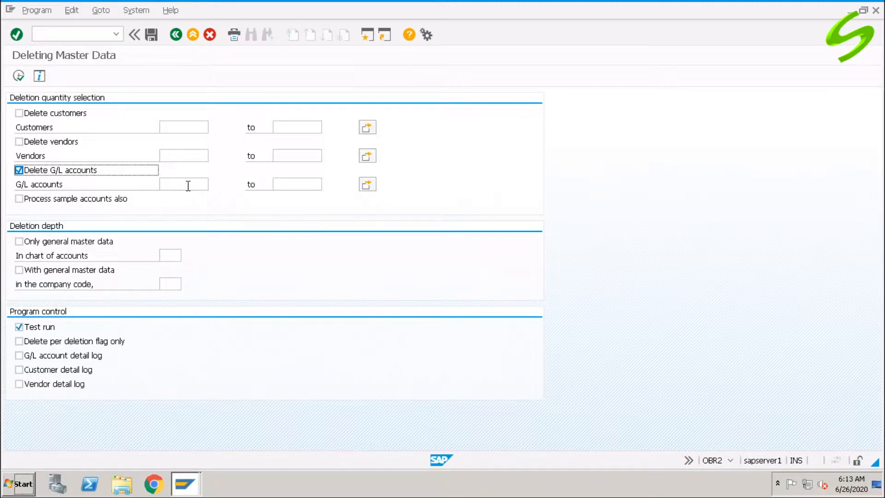
Set G/L account 100107 as the deletion target, limited to only general master data in chart of accounts A101.
{"action": "left_click", "coordinate": [188, 185]}
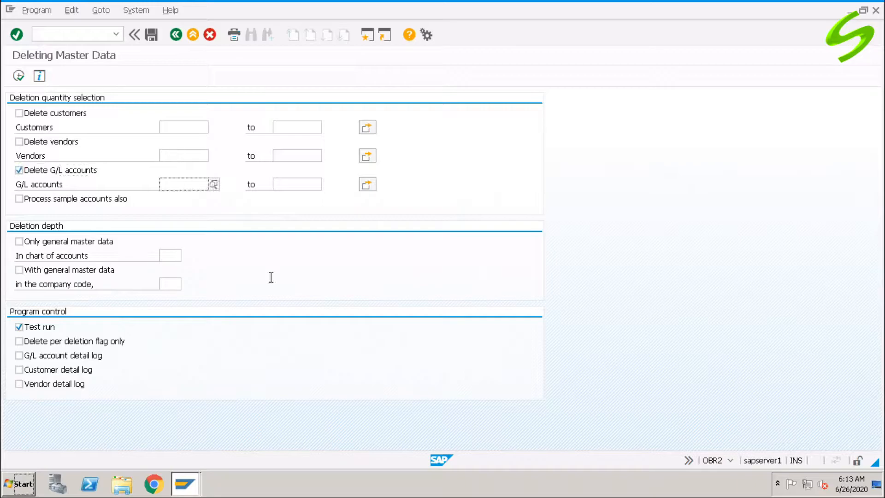
{"action": "type", "text": "100107"}
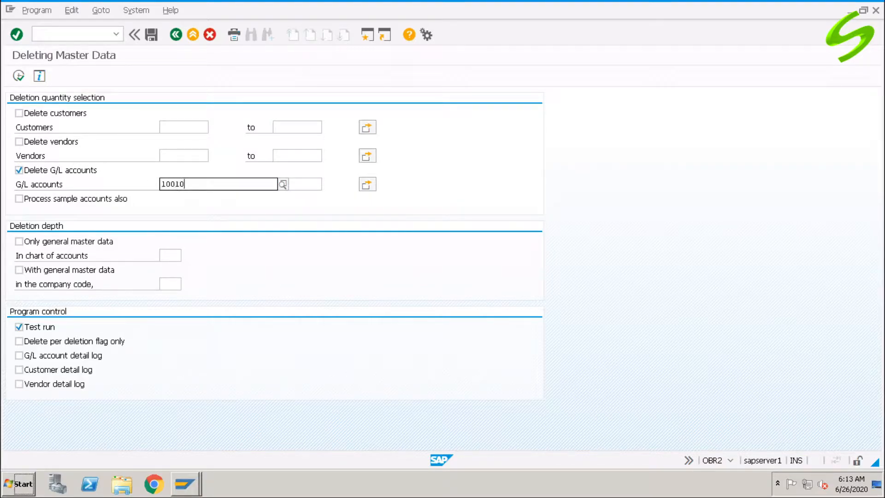
{"action": "left_click", "coordinate": [33, 242]}
{"action": "left_click", "coordinate": [32, 242]}
{"action": "left_click", "coordinate": [172, 255]}
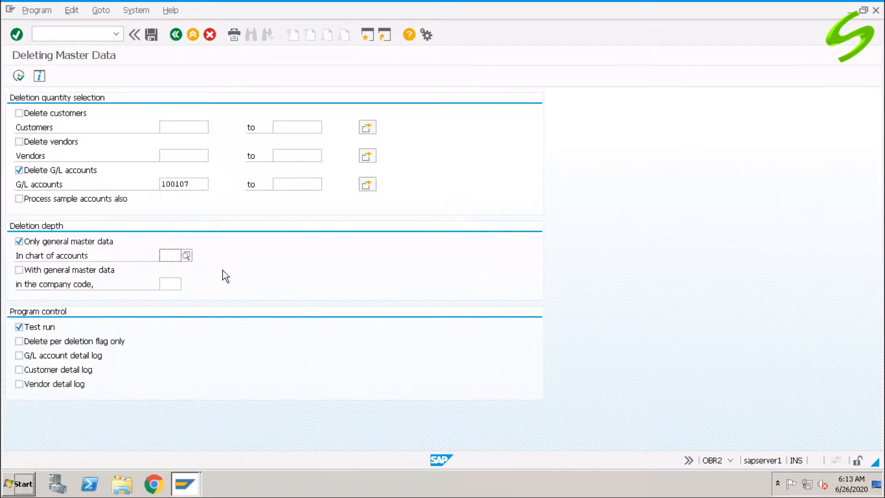
{"action": "type", "text": "a101"}
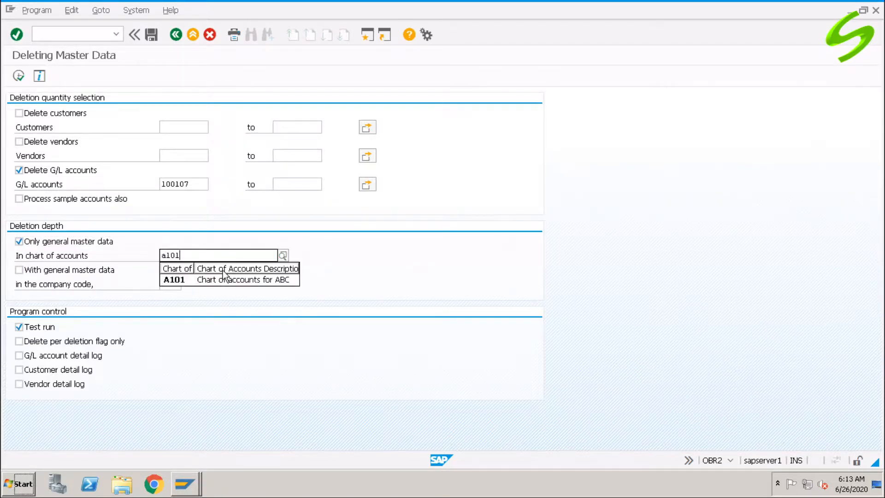
{"action": "key", "text": "Return"}
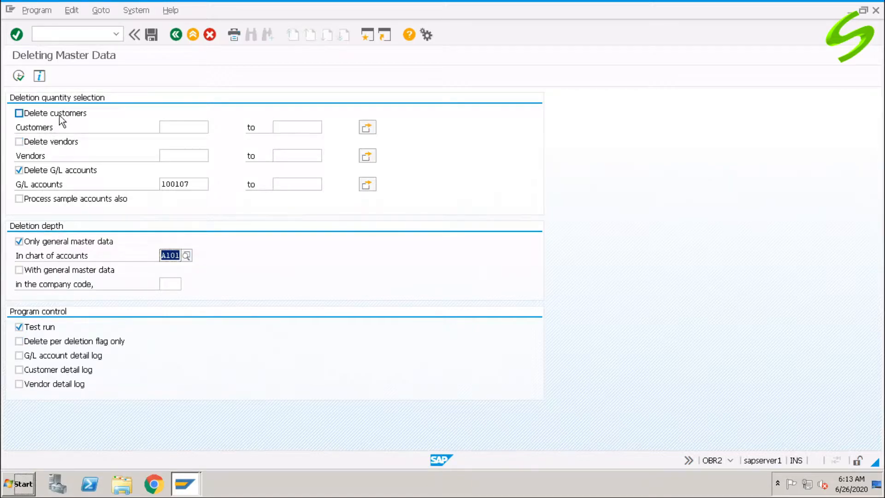
Execute the deletion test run and review the records read and deleted for the G/L account master tables, then return to the selection.
{"action": "left_click", "coordinate": [19, 76]}
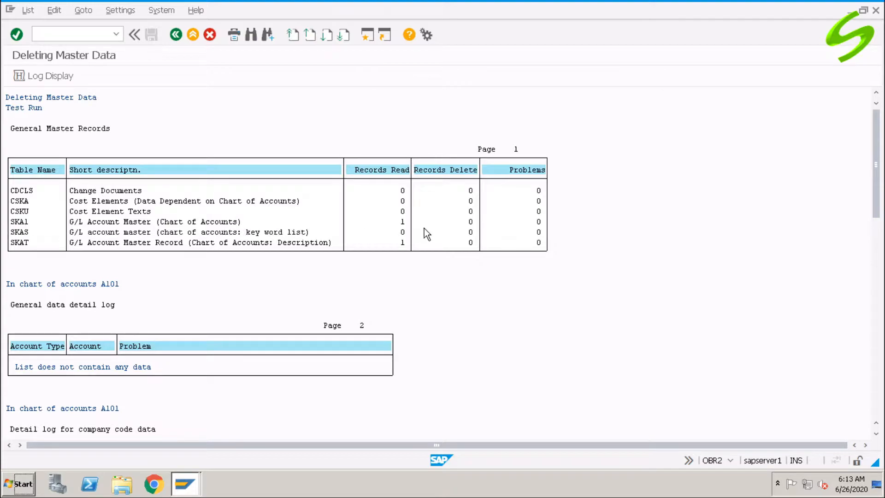
{"action": "left_click", "coordinate": [403, 222]}
{"action": "left_click", "coordinate": [225, 222]}
{"action": "left_click", "coordinate": [300, 242]}
{"action": "left_click", "coordinate": [403, 242]}
{"action": "left_click", "coordinate": [176, 35]}
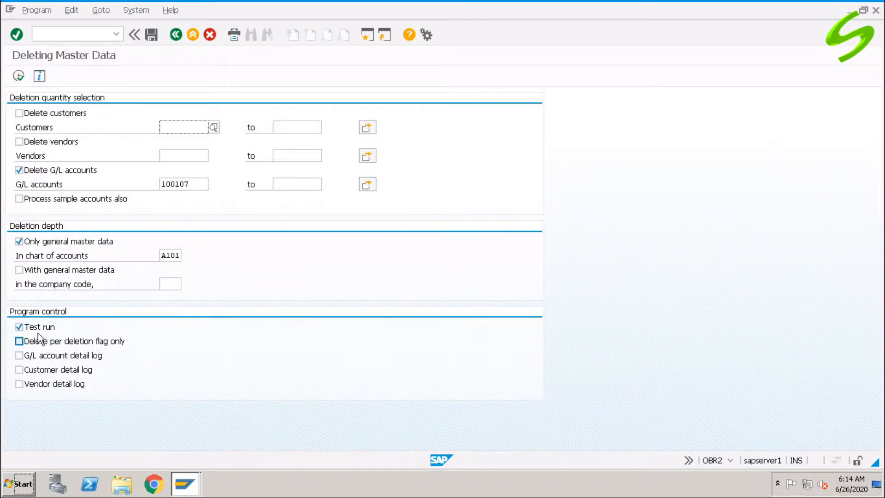
Try to delete account 100107 from the chart of accounts in a confirmed update run, view its log and return to the selection.
{"action": "left_click", "coordinate": [38, 328]}
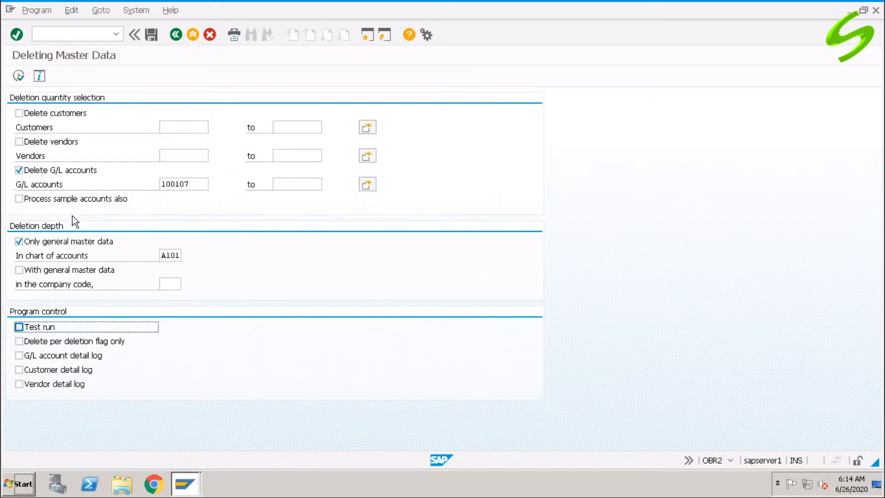
{"action": "left_click", "coordinate": [19, 75]}
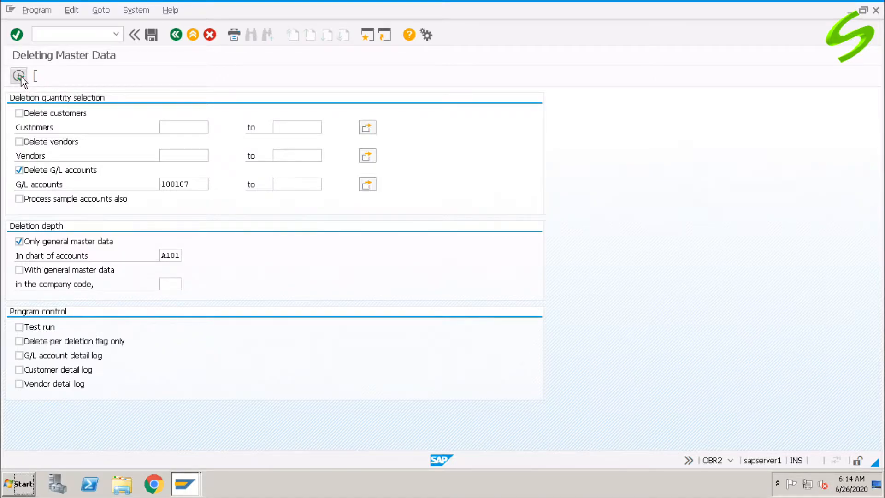
{"action": "left_click", "coordinate": [168, 231]}
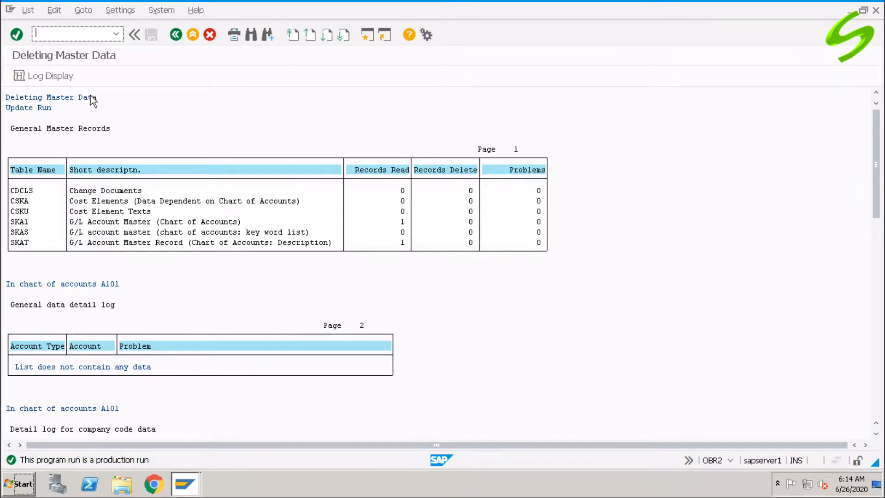
{"action": "left_click", "coordinate": [51, 76]}
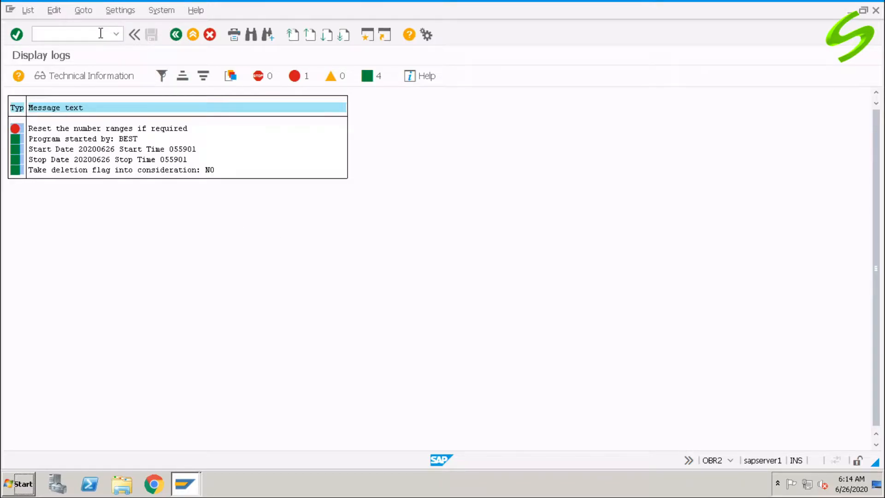
{"action": "left_click", "coordinate": [178, 35]}
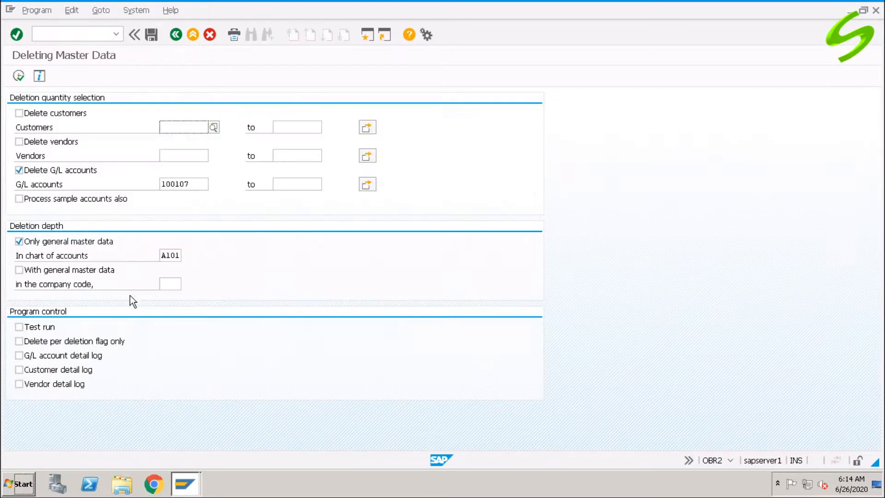
Enable the test run again and change the deletion depth to with general master data in company code A101, clearing the chart of accounts.
{"action": "left_click", "coordinate": [37, 328]}
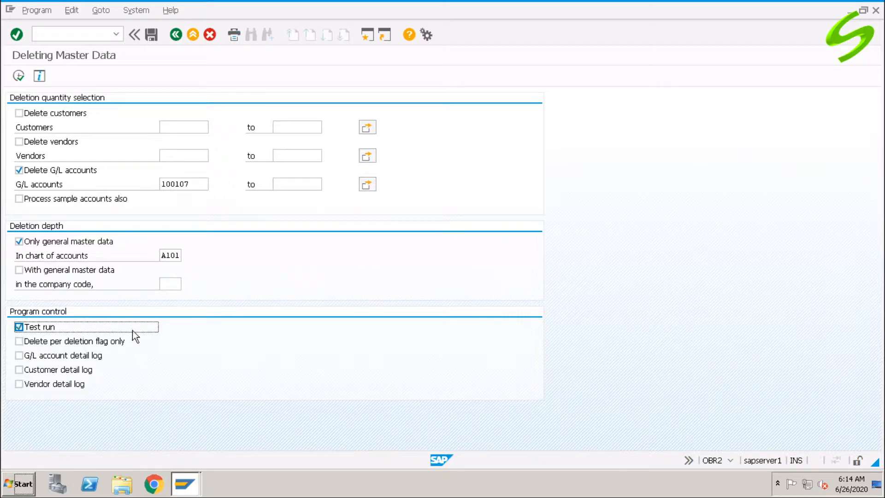
{"action": "left_click", "coordinate": [38, 272]}
{"action": "left_click", "coordinate": [25, 243]}
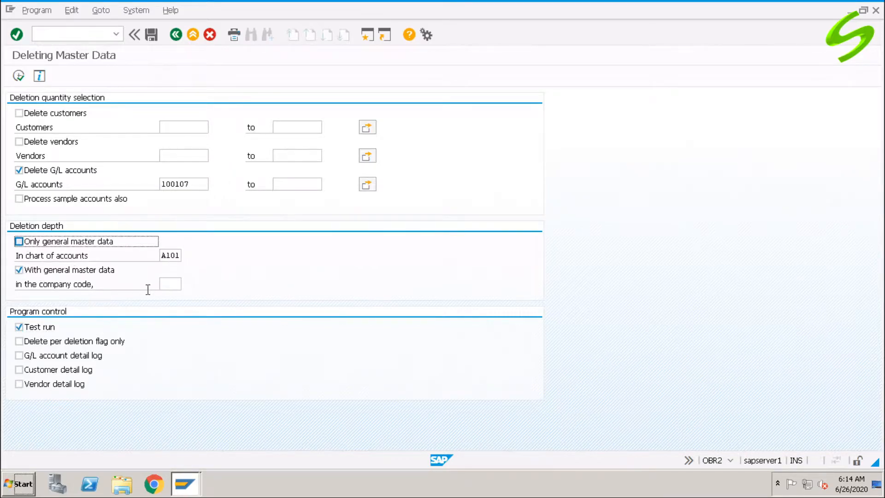
{"action": "left_click", "coordinate": [166, 286]}
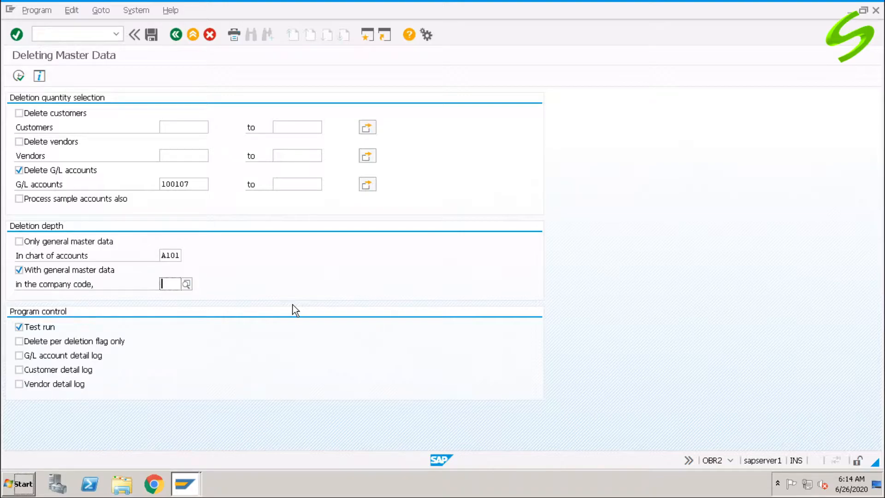
{"action": "type", "text": "A101"}
{"action": "key", "text": "Return"}
{"action": "left_click", "coordinate": [164, 259]}
{"action": "key", "text": "Delete"}
{"action": "key", "text": "Delete"}
{"action": "key", "text": "Delete"}
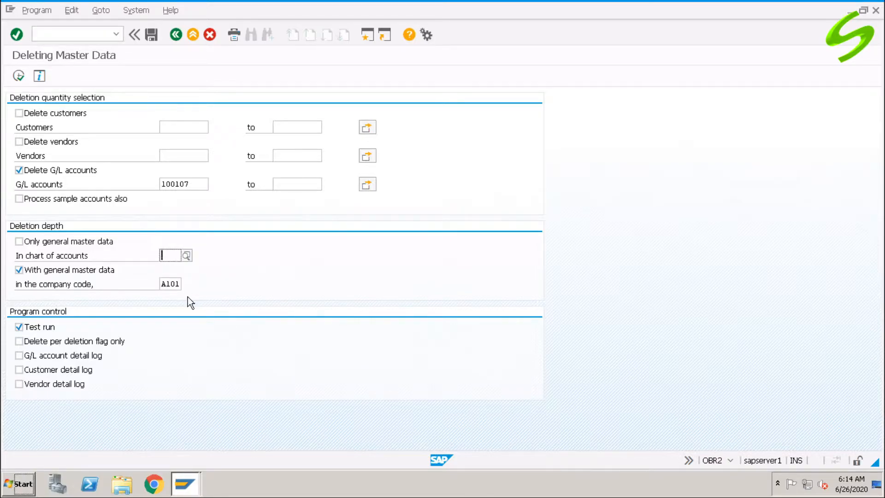
Execute the test run for company code A101 and review the chart of accounts and company code records.
{"action": "left_click", "coordinate": [18, 75]}
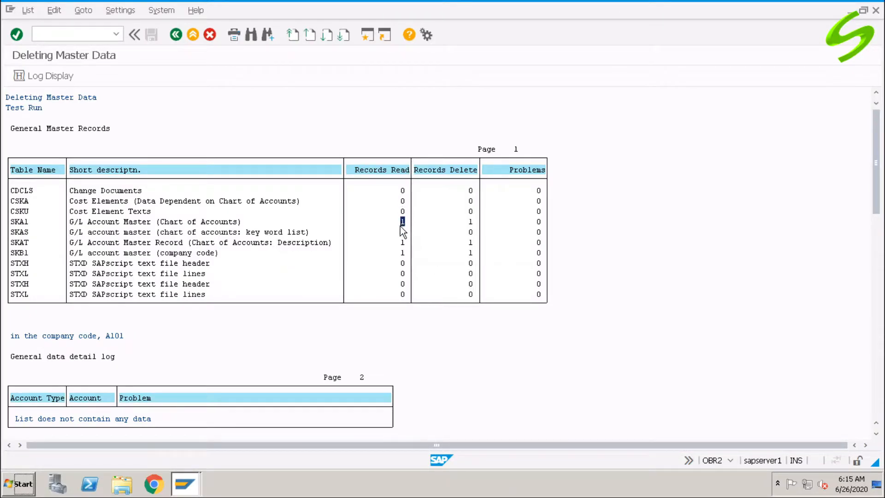
{"action": "left_click", "coordinate": [403, 242]}
{"action": "left_click", "coordinate": [189, 253]}
{"action": "left_click", "coordinate": [177, 36]}
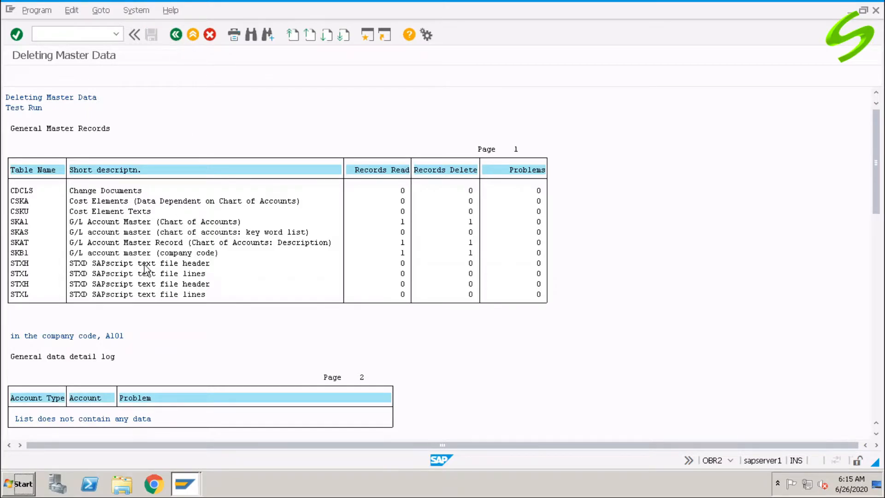
Turn off the test run and execute the deletion of G/L account 100107 in company code A101, confirming the database deletion.
{"action": "left_click", "coordinate": [29, 328]}
{"action": "left_click", "coordinate": [18, 76]}
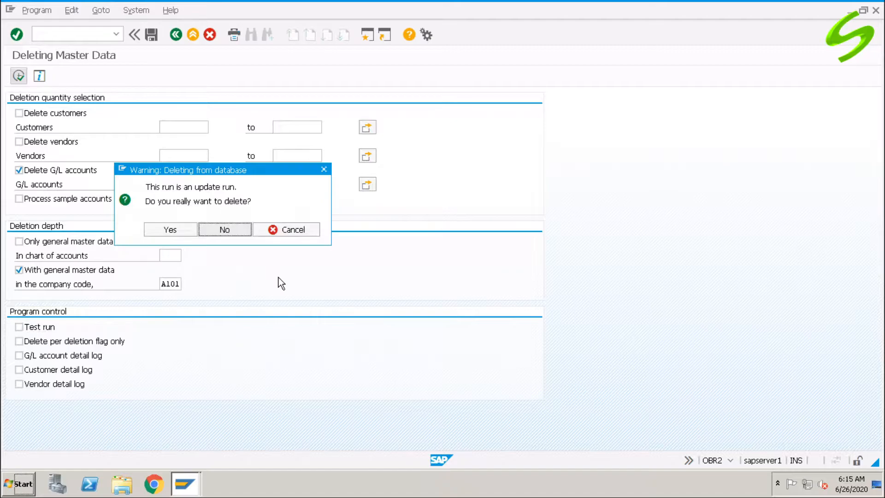
{"action": "left_click", "coordinate": [175, 227]}
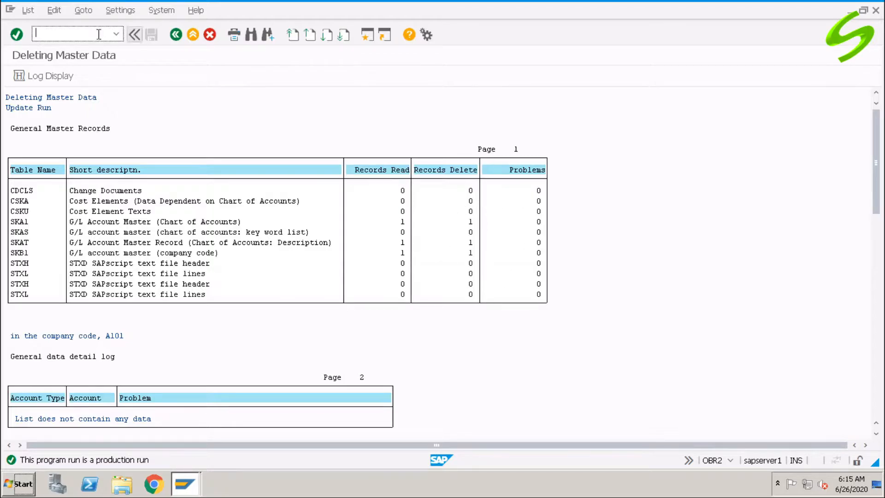
Open transaction FS00 and list the G/L accounts of company code A101 to check whether 100107 is still there.
{"action": "type", "text": "/m"}
{"action": "key", "text": "BackSpace"}
{"action": "type", "text": "nobr2"}
{"action": "key", "text": "Return"}
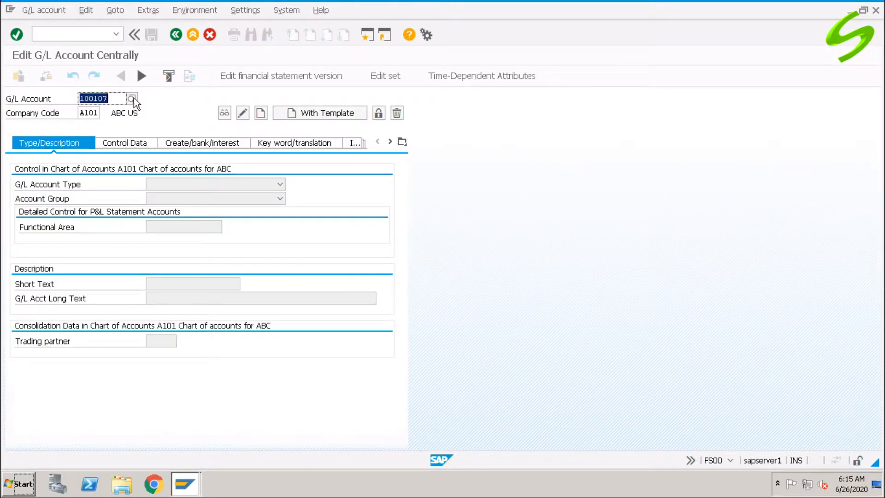
{"action": "left_click", "coordinate": [134, 99]}
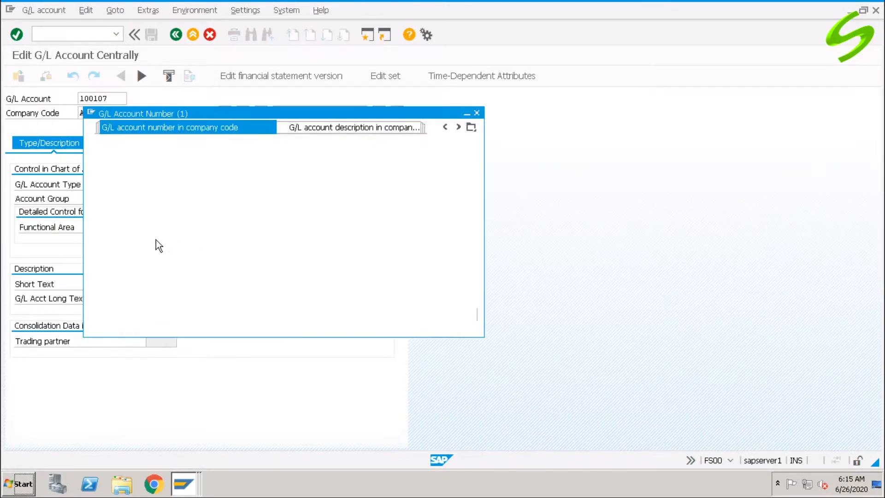
{"action": "left_click", "coordinate": [431, 314]}
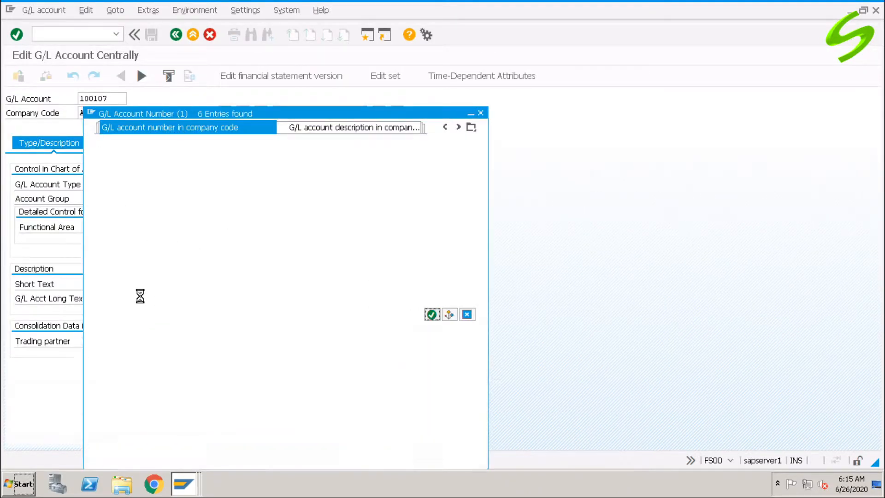
{"action": "left_click", "coordinate": [107, 143]}
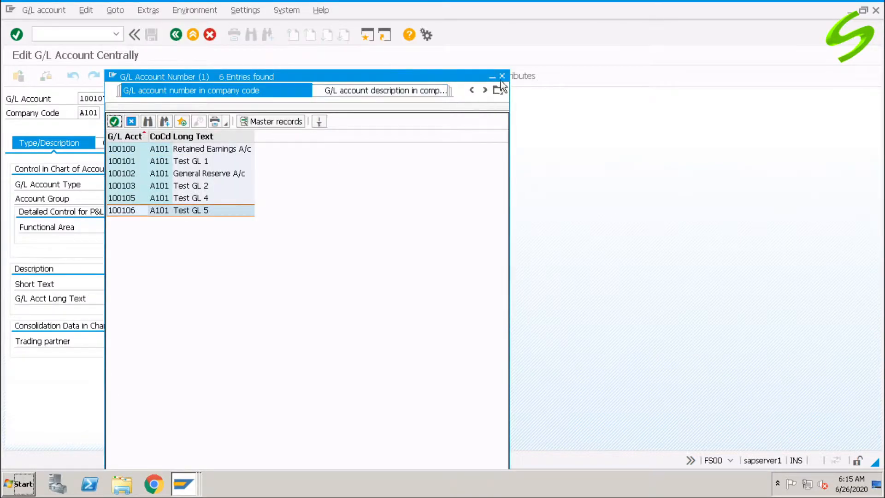
{"action": "left_click", "coordinate": [502, 77]}
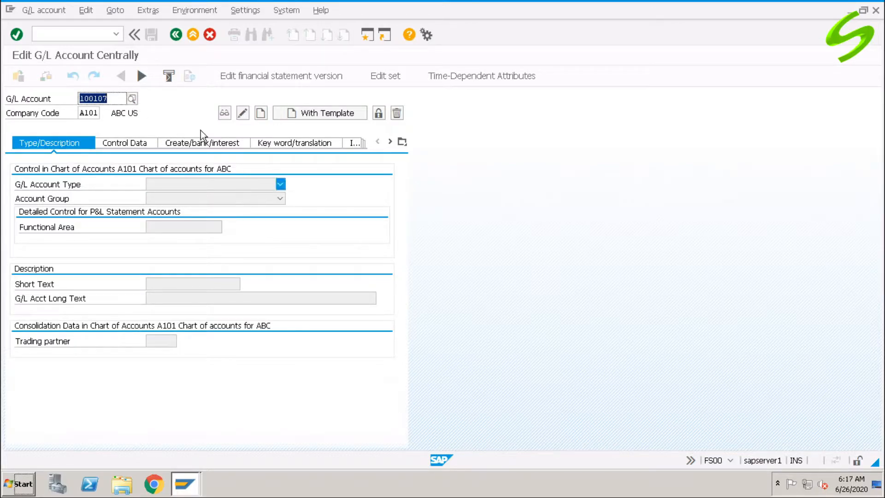
Select G/L account 100101 (Test GL 1), mark it for deletion in both the chart of accounts and the company code, and save.
{"action": "left_click", "coordinate": [182, 202]}
{"action": "key", "text": "F4"}
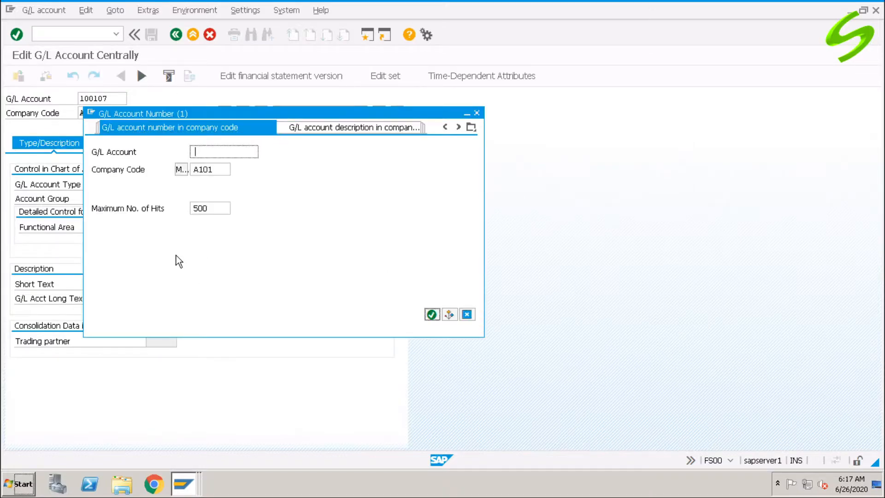
{"action": "left_click", "coordinate": [432, 314]}
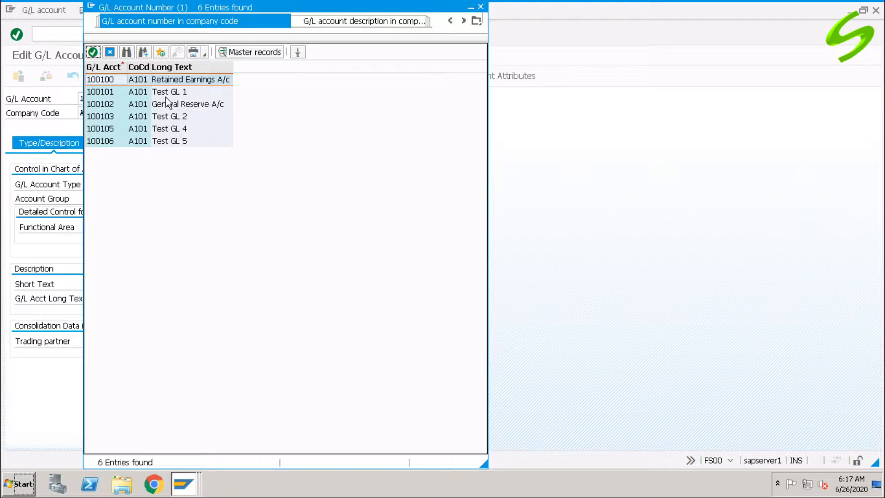
{"action": "left_click", "coordinate": [112, 93]}
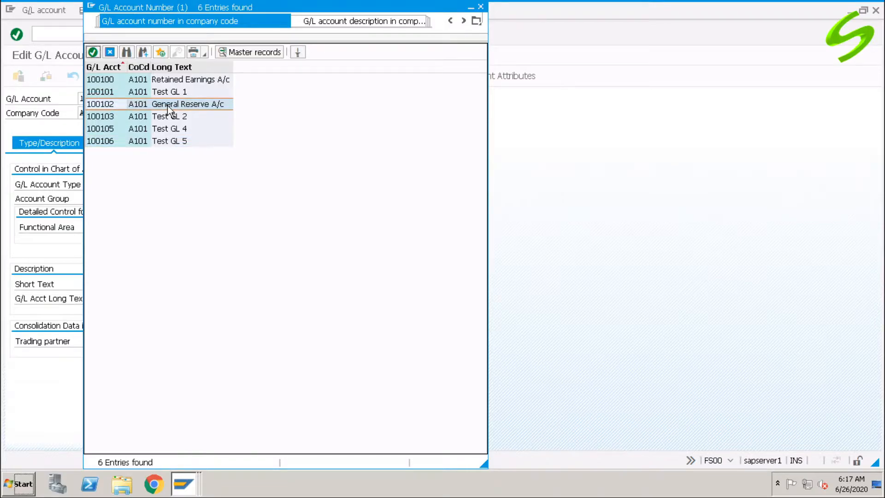
{"action": "left_click_drag", "start_coordinate": [167, 12], "coordinate": [199, 90]}
{"action": "double_click", "coordinate": [156, 170]}
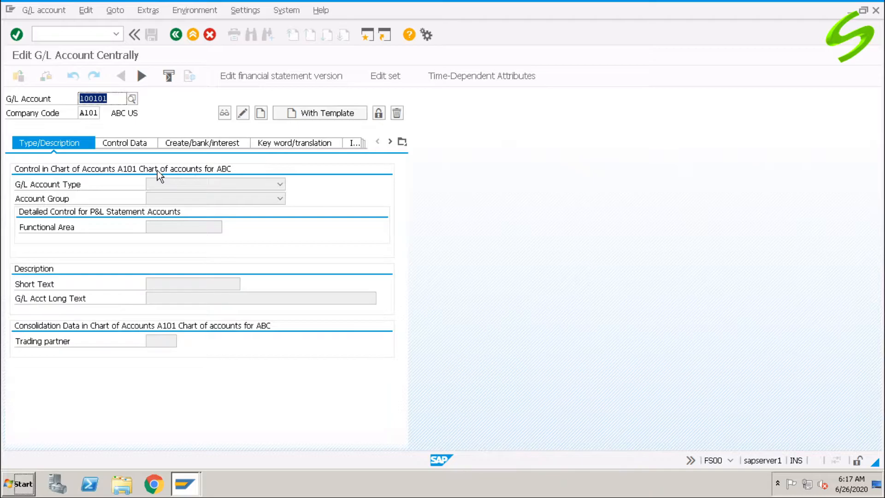
{"action": "left_click", "coordinate": [399, 115]}
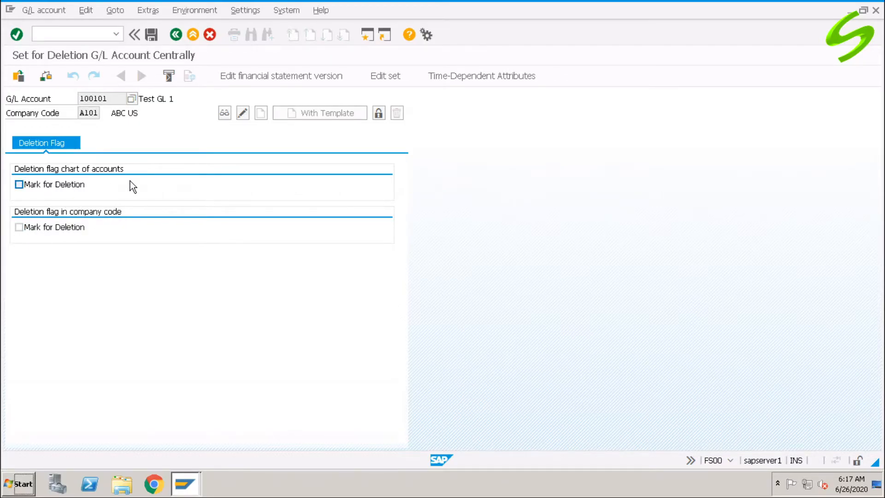
{"action": "left_click", "coordinate": [19, 228]}
{"action": "left_click", "coordinate": [19, 185]}
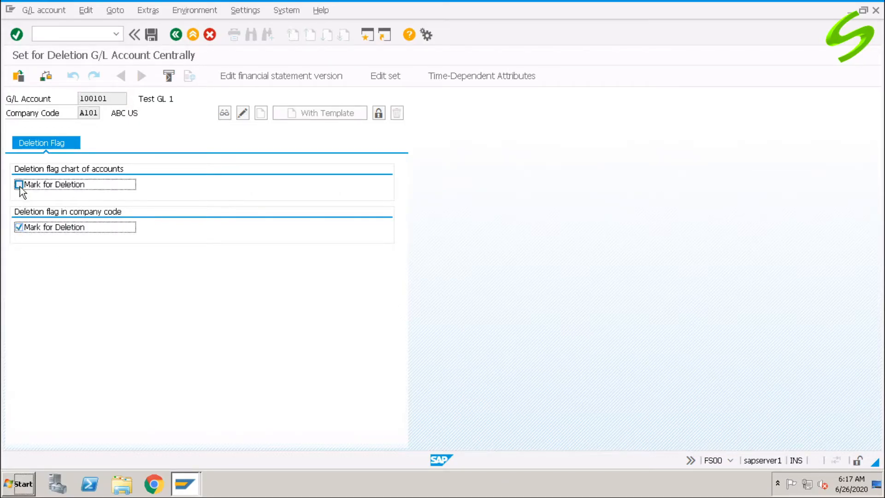
{"action": "left_click", "coordinate": [151, 36]}
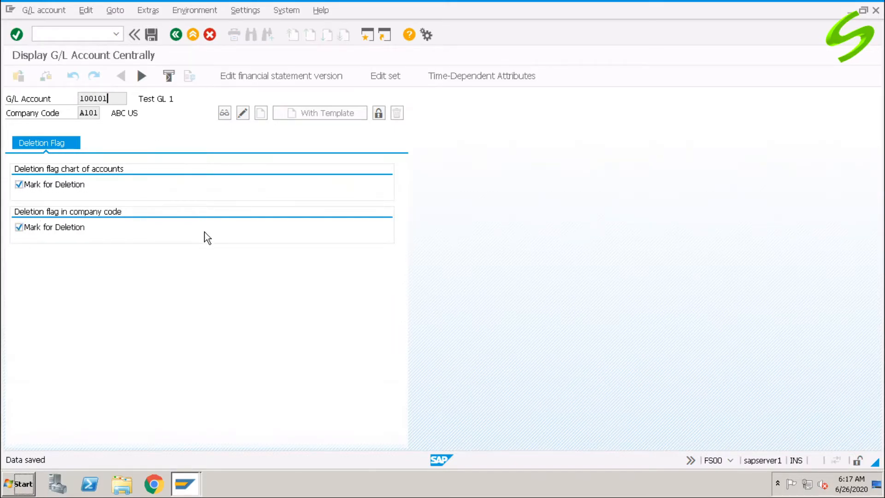
Select G/L account 100103 (Test GL 2), mark it for deletion in both the chart of accounts and the company code, and save.
{"action": "left_click", "coordinate": [131, 98]}
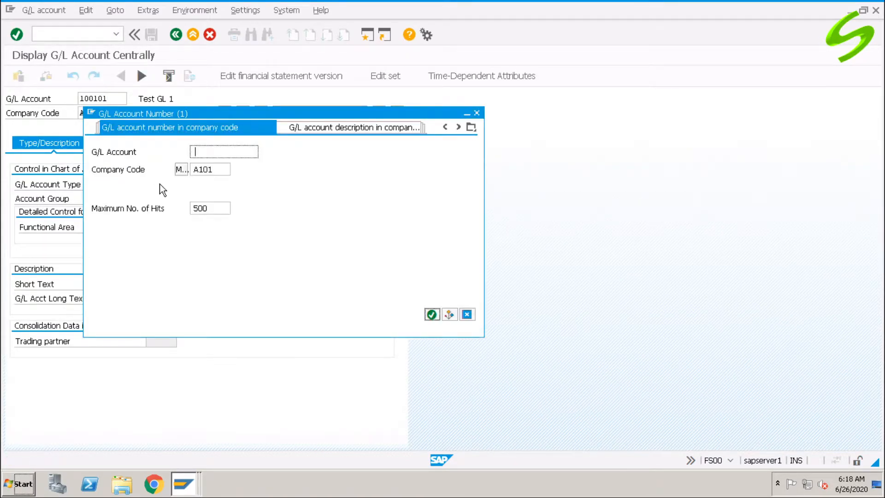
{"action": "left_click", "coordinate": [432, 315]}
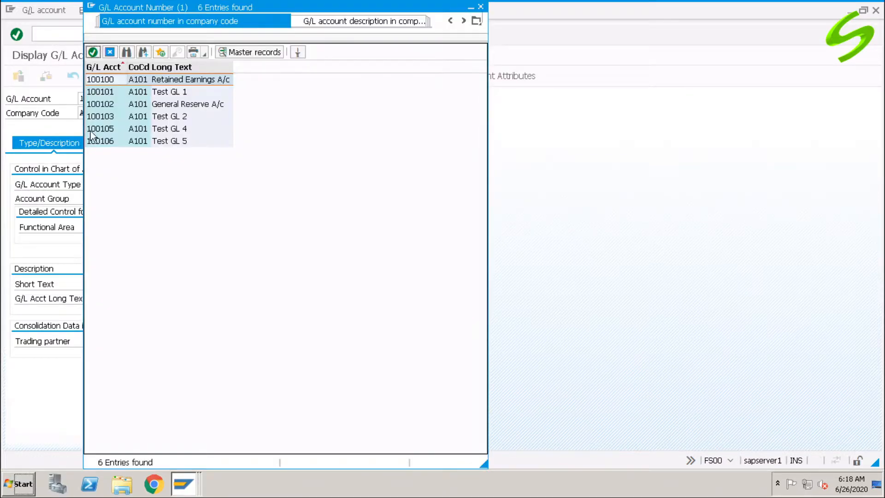
{"action": "left_click", "coordinate": [118, 115]}
{"action": "double_click", "coordinate": [133, 119]}
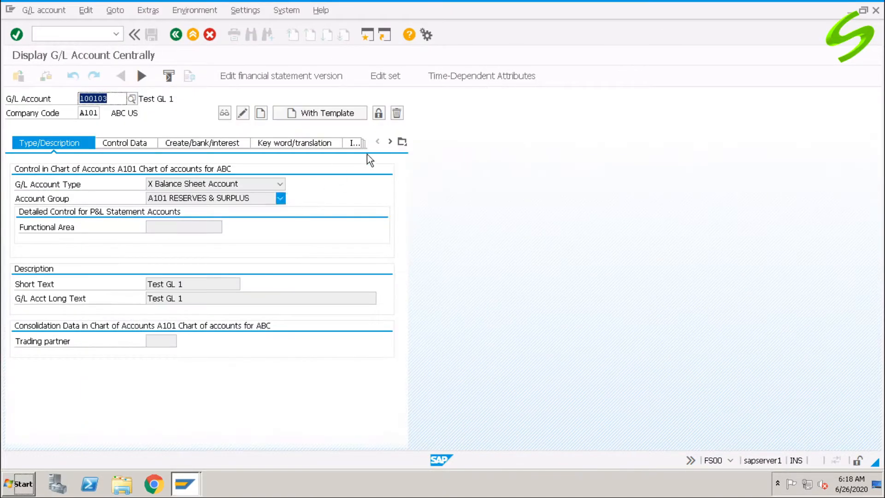
{"action": "left_click", "coordinate": [397, 113]}
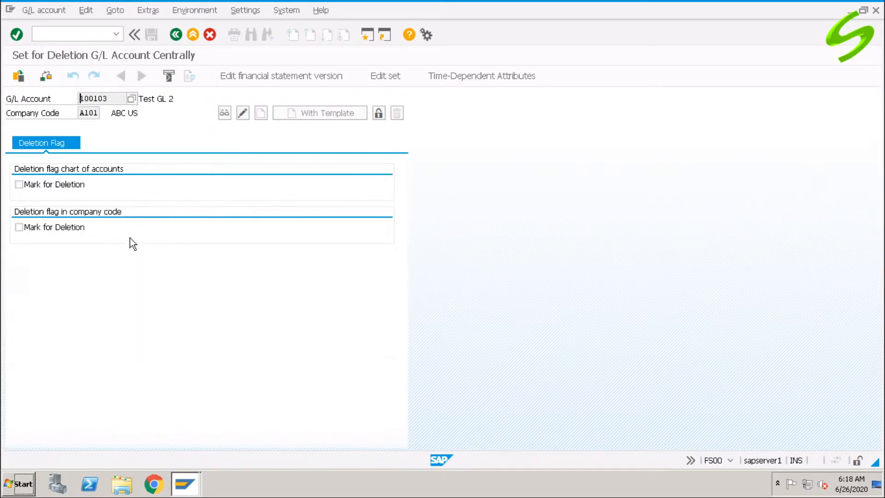
{"action": "left_click", "coordinate": [31, 227]}
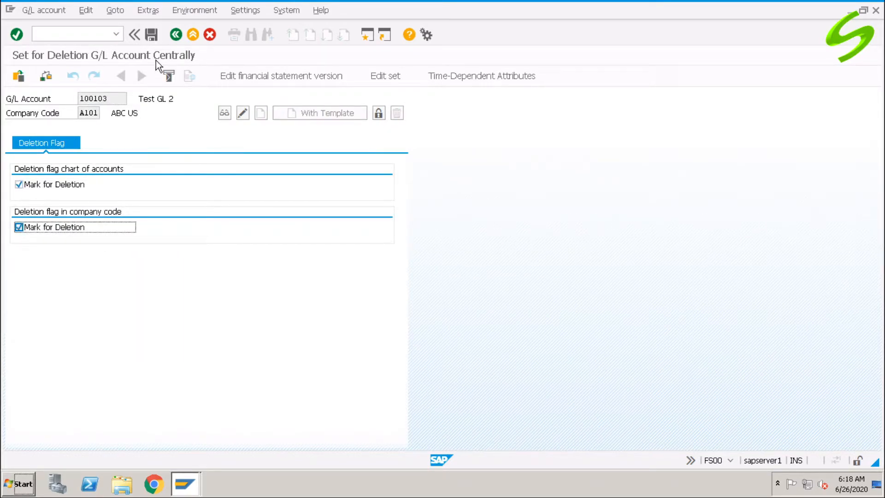
{"action": "left_click", "coordinate": [150, 35]}
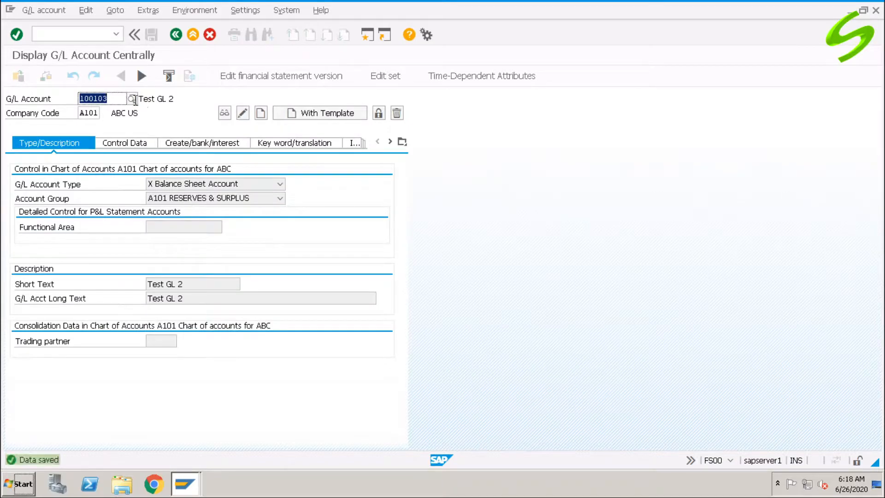
Select G/L account 100105 (Test GL 4), mark it for deletion in both the chart of accounts and the company code, and save.
{"action": "left_click", "coordinate": [132, 99]}
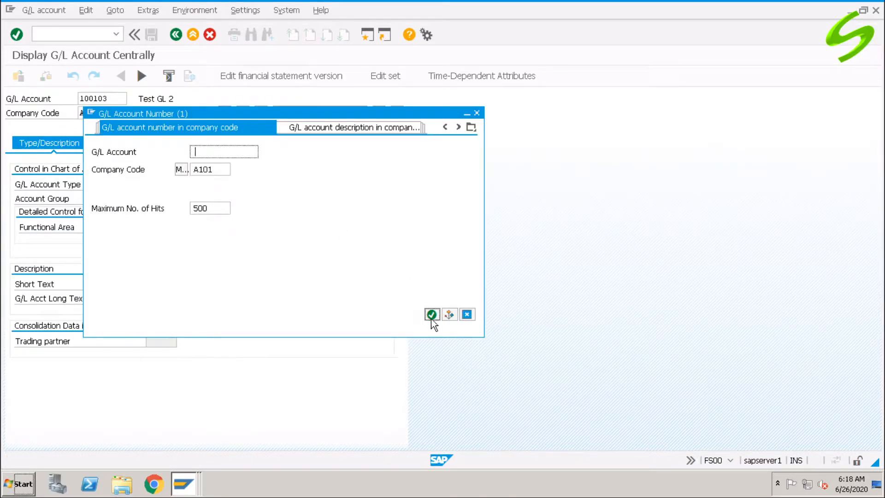
{"action": "left_click", "coordinate": [430, 314]}
{"action": "left_click", "coordinate": [123, 130]}
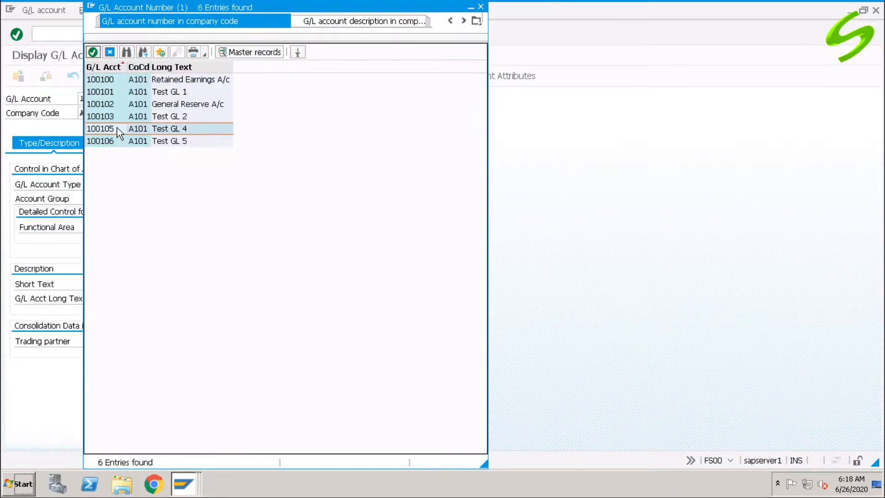
{"action": "double_click", "coordinate": [141, 134]}
{"action": "left_click", "coordinate": [397, 113]}
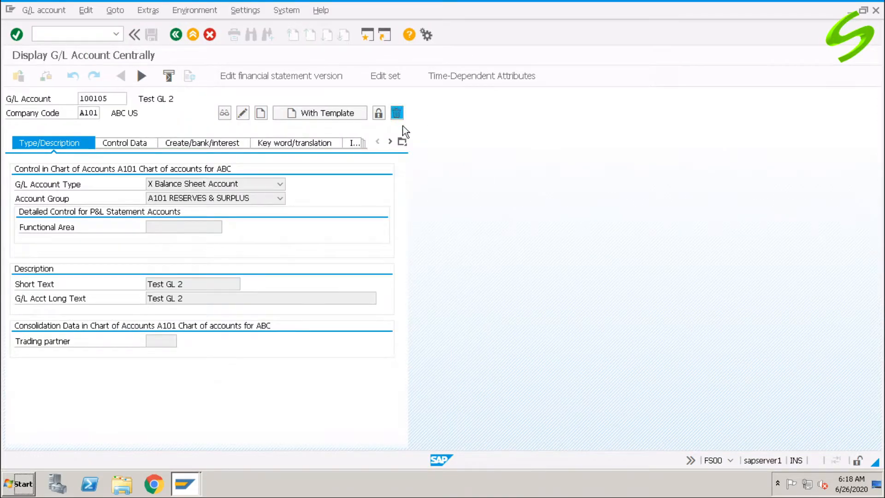
{"action": "left_click", "coordinate": [28, 228]}
{"action": "left_click", "coordinate": [29, 186]}
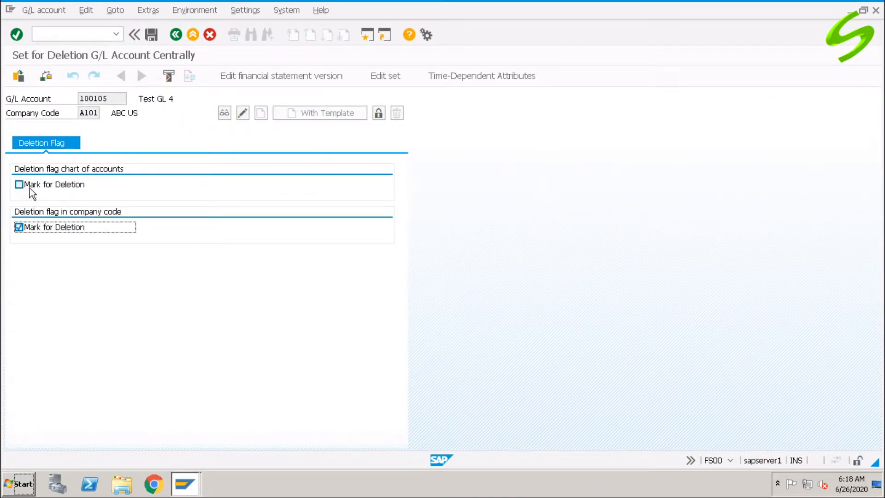
{"action": "left_click", "coordinate": [151, 34]}
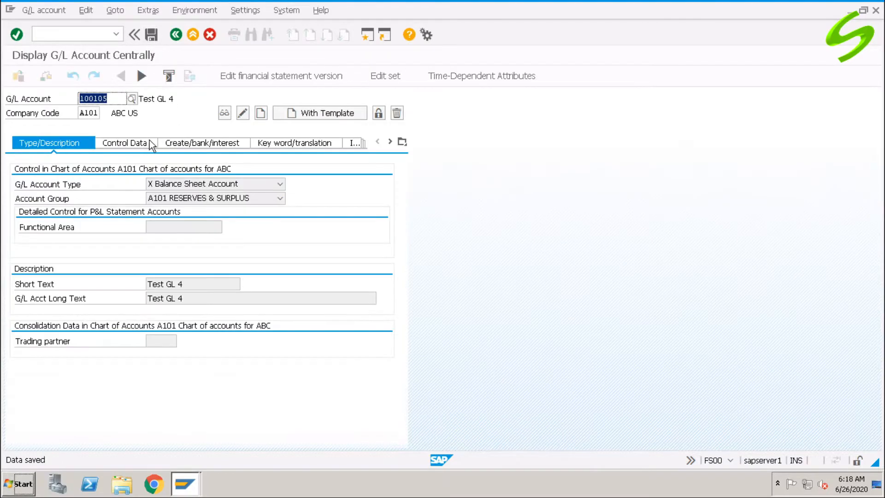
Select G/L account 100106 (Test GL 5), mark it for deletion in both the chart of accounts and the company code, and save.
{"action": "left_click", "coordinate": [132, 98]}
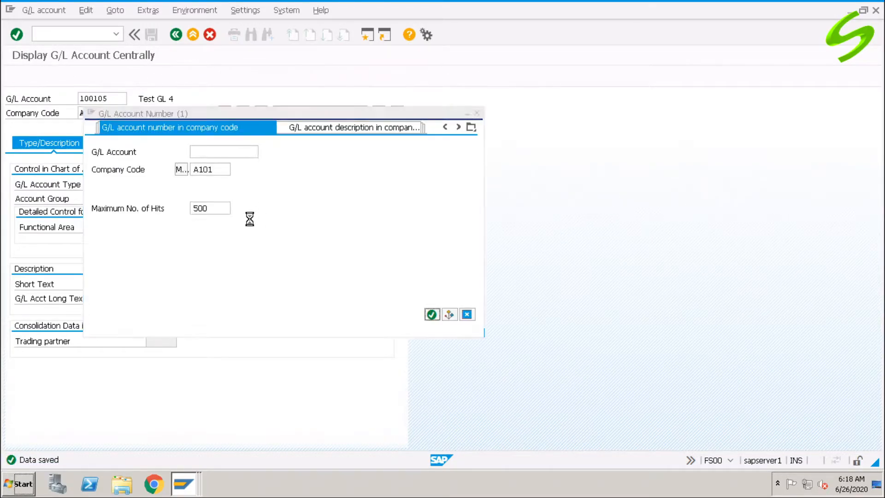
{"action": "left_click", "coordinate": [432, 315]}
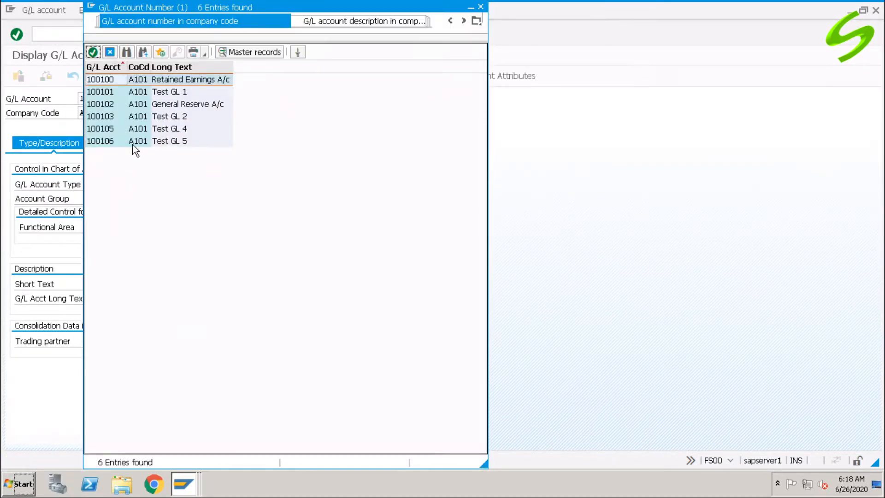
{"action": "left_click", "coordinate": [134, 142]}
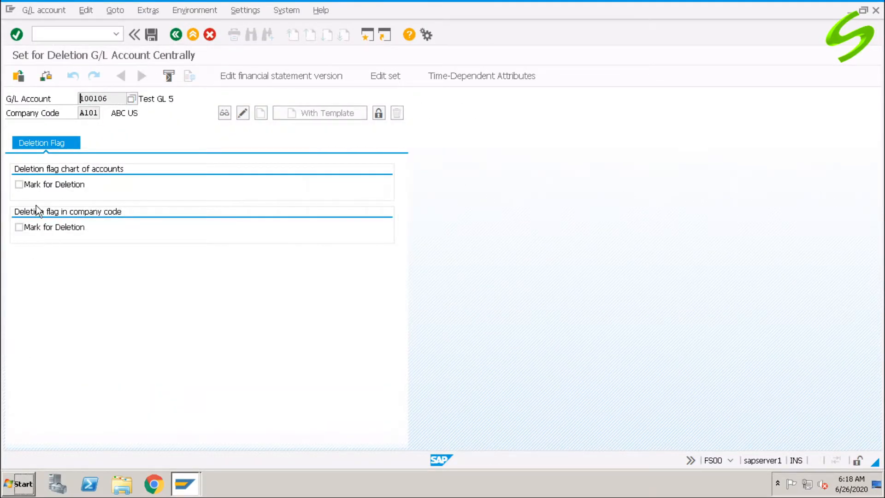
{"action": "left_click", "coordinate": [29, 185]}
{"action": "left_click", "coordinate": [37, 226]}
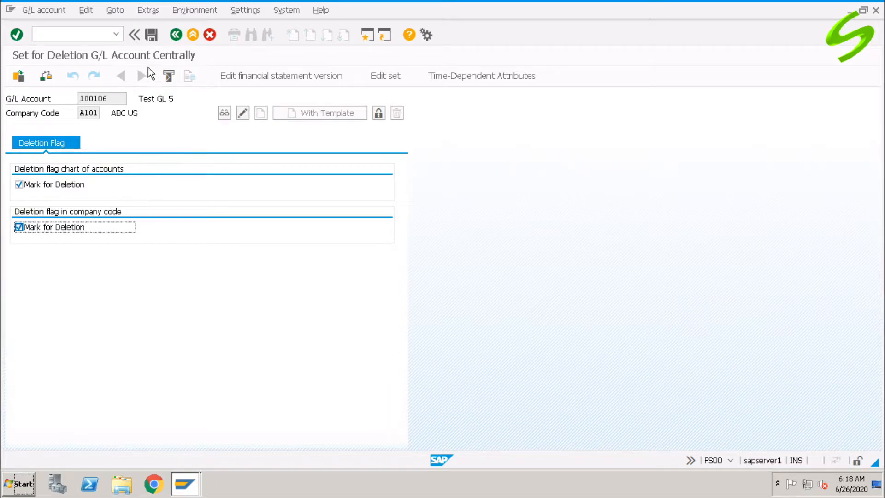
{"action": "left_click", "coordinate": [151, 36]}
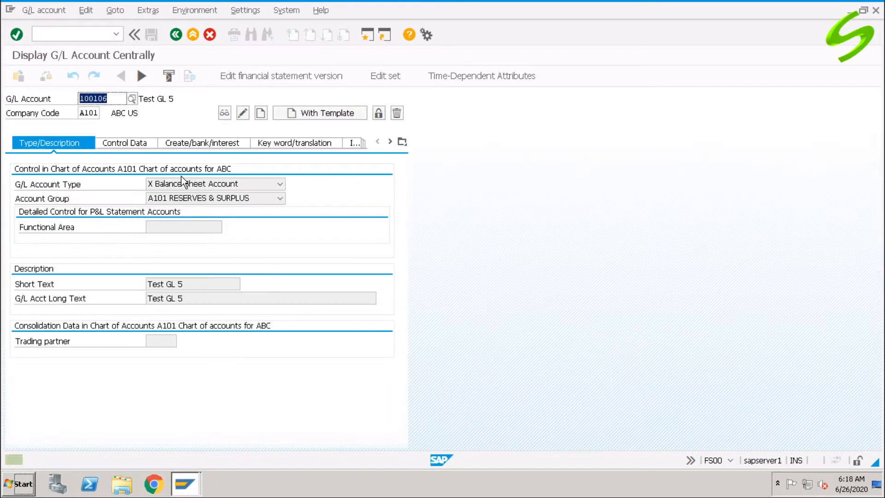
List the G/L accounts of company code A101 to review which number range covers the test accounts, and close the list.
{"action": "left_click", "coordinate": [132, 99]}
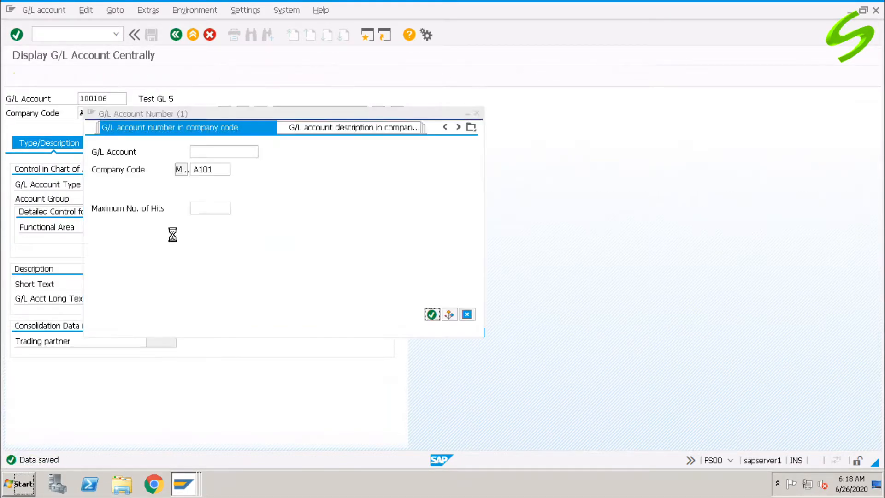
{"action": "left_click", "coordinate": [431, 314]}
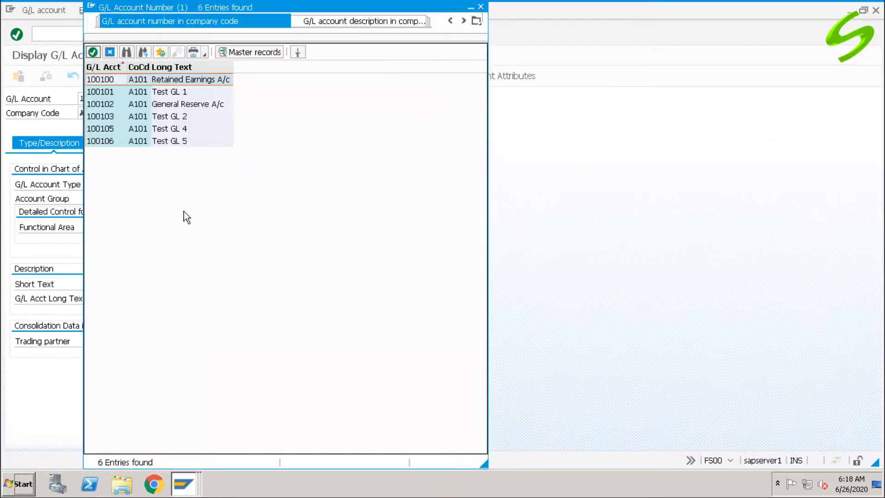
{"action": "left_click", "coordinate": [111, 92]}
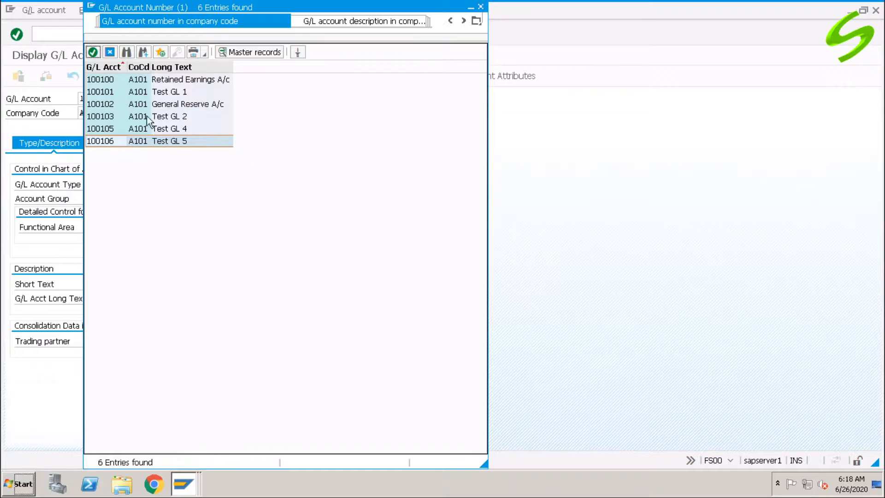
{"action": "left_click_drag", "start_coordinate": [102, 6], "coordinate": [134, 69]}
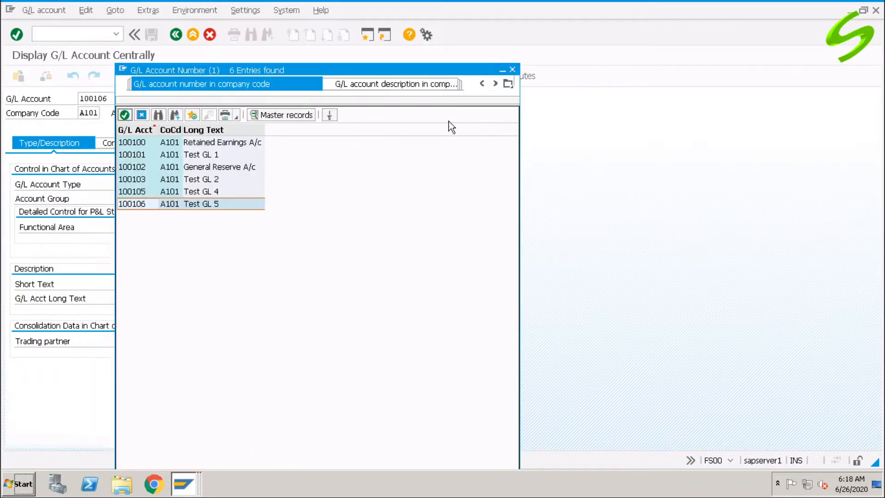
{"action": "left_click", "coordinate": [512, 70]}
Open transaction OBR2 and limit the deletion to the G/L account range 100101 to 100106.
{"action": "left_click", "coordinate": [74, 34]}
{"action": "type", "text": "/nobr"}
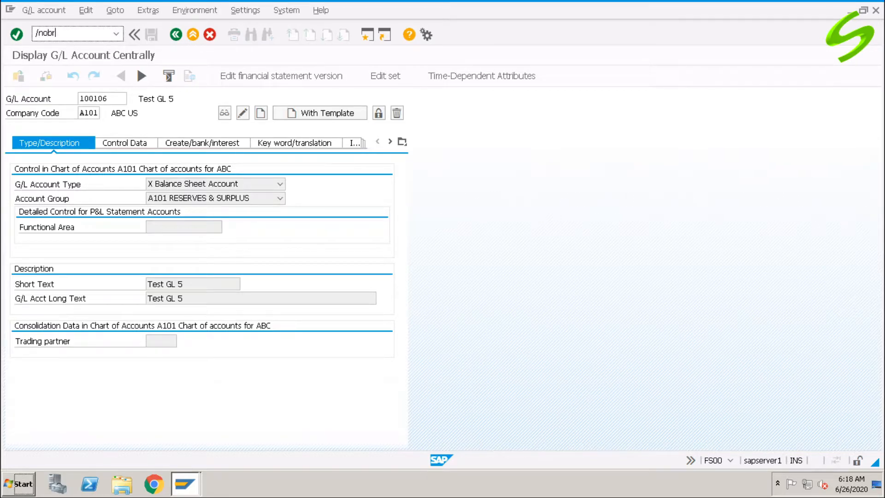
{"action": "key", "text": "Return"}
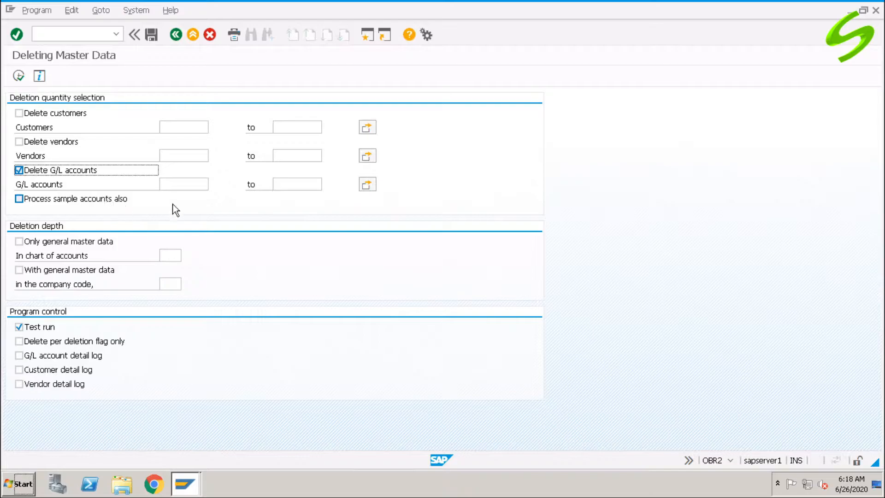
{"action": "left_click", "coordinate": [182, 184]}
{"action": "type", "text": "1001"}
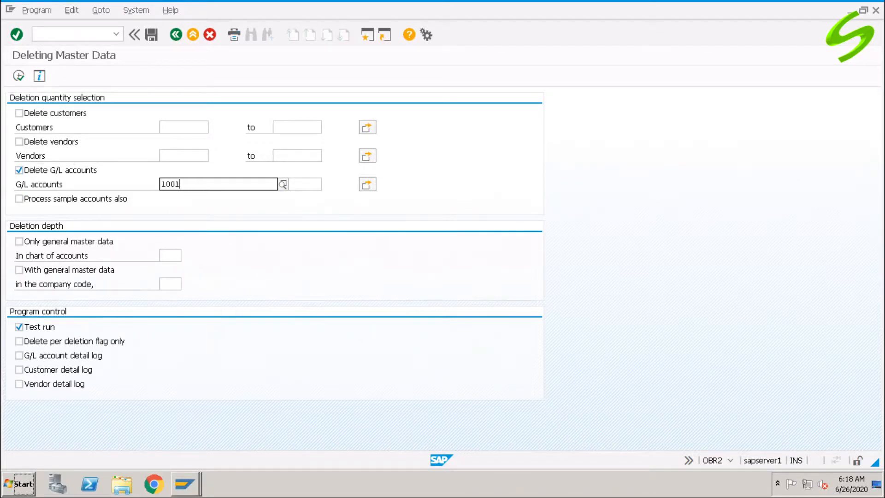
{"action": "type", "text": "01"}
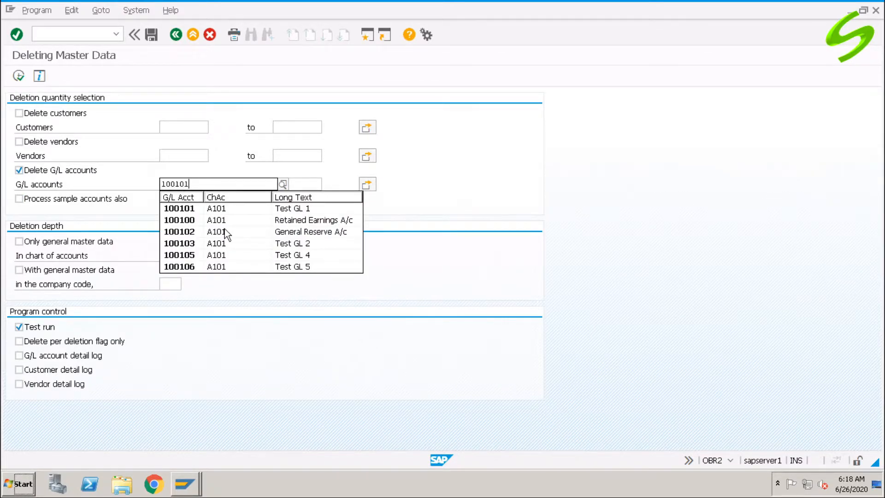
{"action": "left_click", "coordinate": [308, 183]}
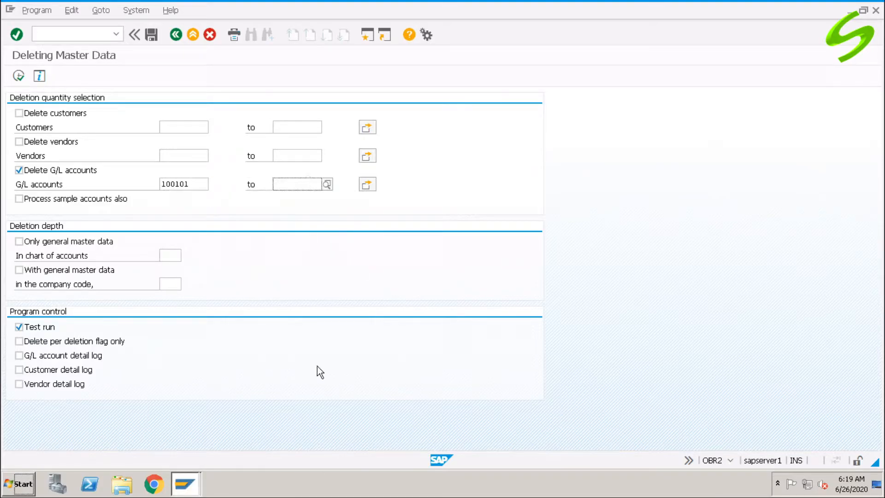
{"action": "type", "text": "10010"}
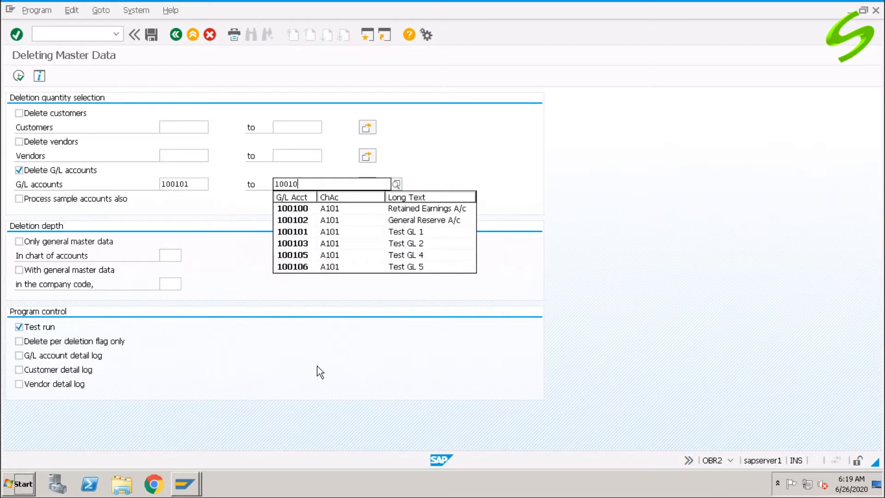
{"action": "type", "text": "6"}
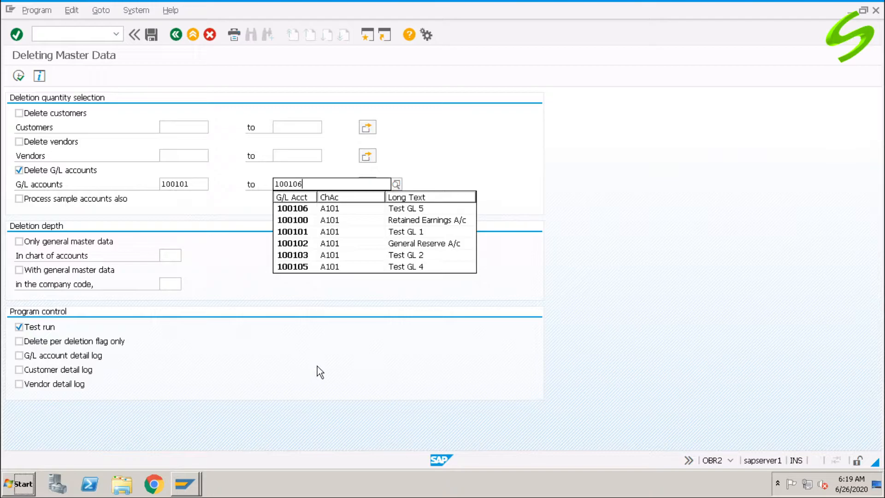
{"action": "left_click", "coordinate": [448, 149]}
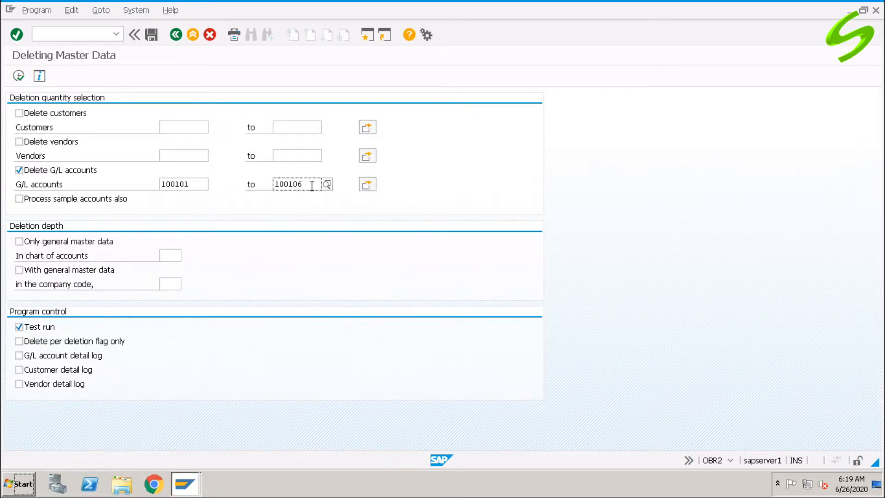
Include general master data for company code A101, execute the test run, and return to the selection after reviewing the records.
{"action": "left_click", "coordinate": [194, 184]}
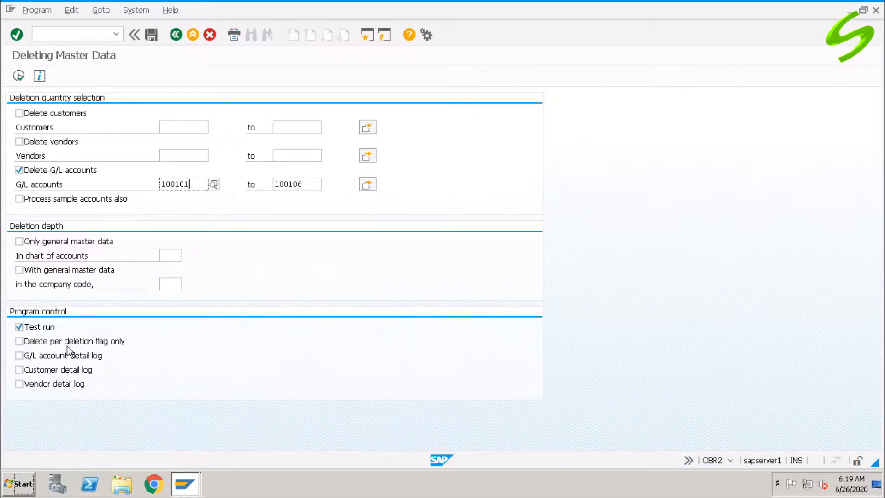
{"action": "left_click", "coordinate": [38, 271]}
{"action": "left_click", "coordinate": [180, 285]}
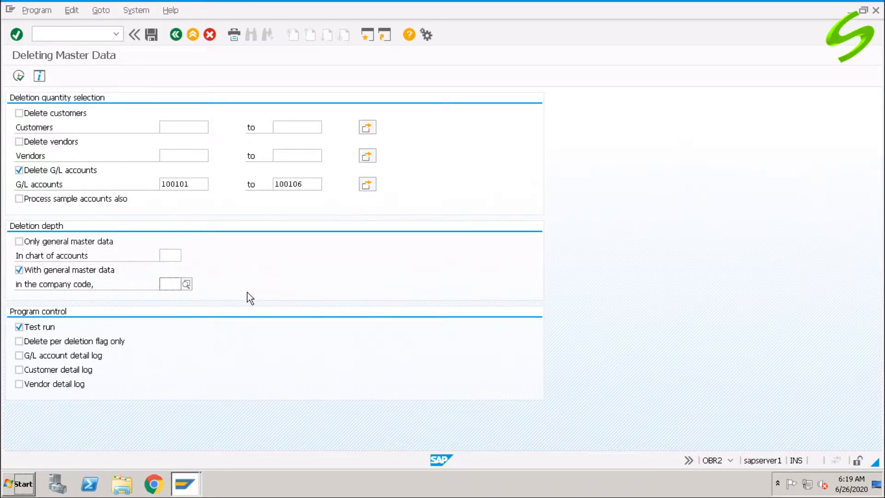
{"action": "type", "text": "a101"}
{"action": "key", "text": "Return"}
{"action": "left_click", "coordinate": [19, 76]}
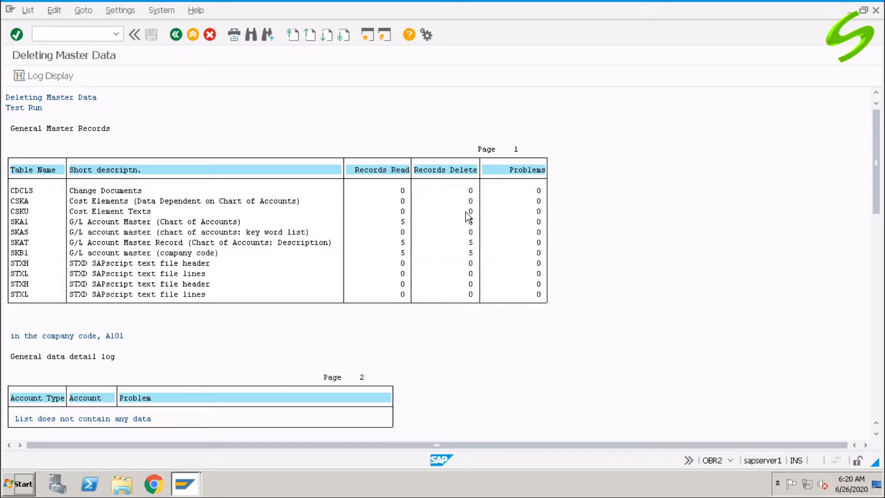
{"action": "key", "text": "F3"}
Restrict the run to accounts with a deletion flag only, repeat the test run, and return to the selection after reviewing it.
{"action": "left_click", "coordinate": [127, 353]}
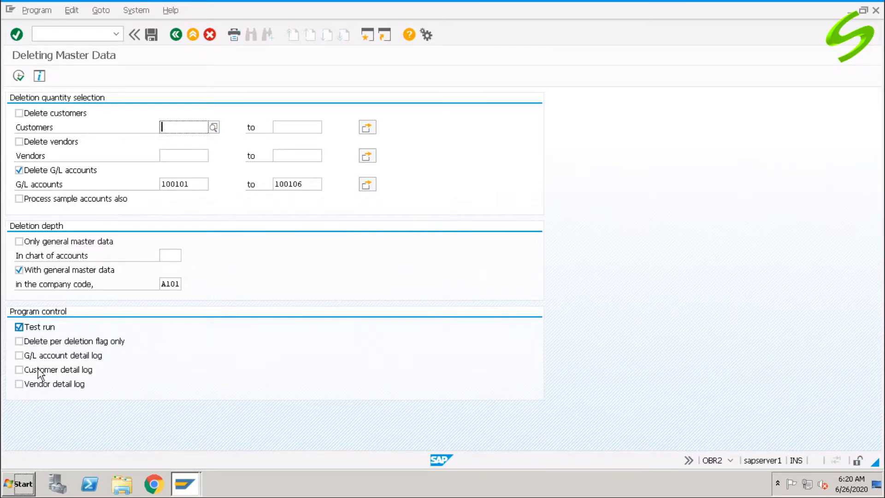
{"action": "left_click", "coordinate": [74, 341]}
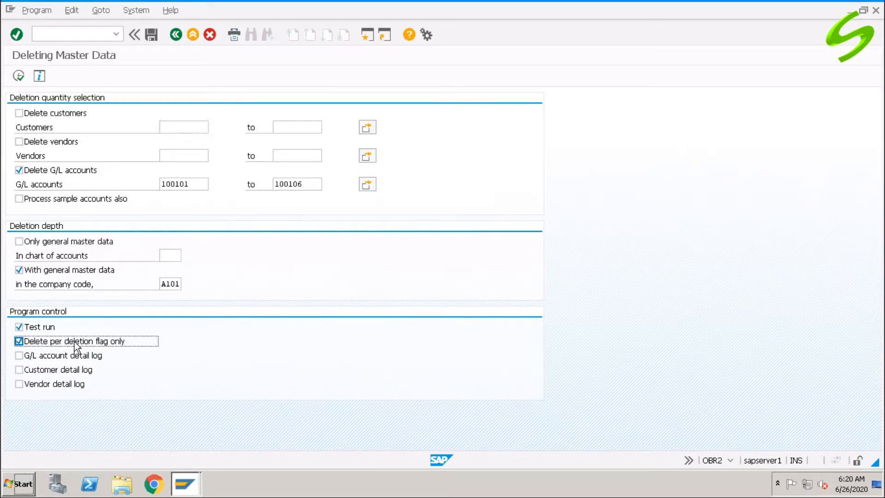
{"action": "left_click", "coordinate": [19, 76]}
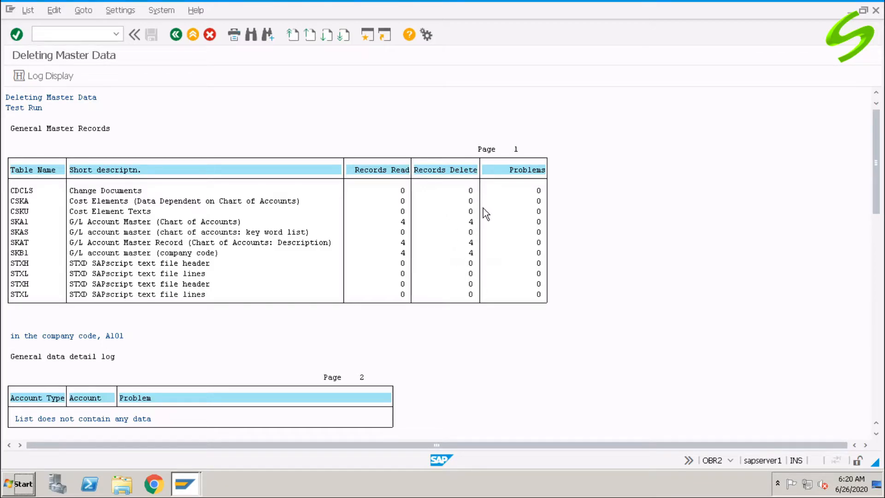
{"action": "left_click", "coordinate": [176, 35]}
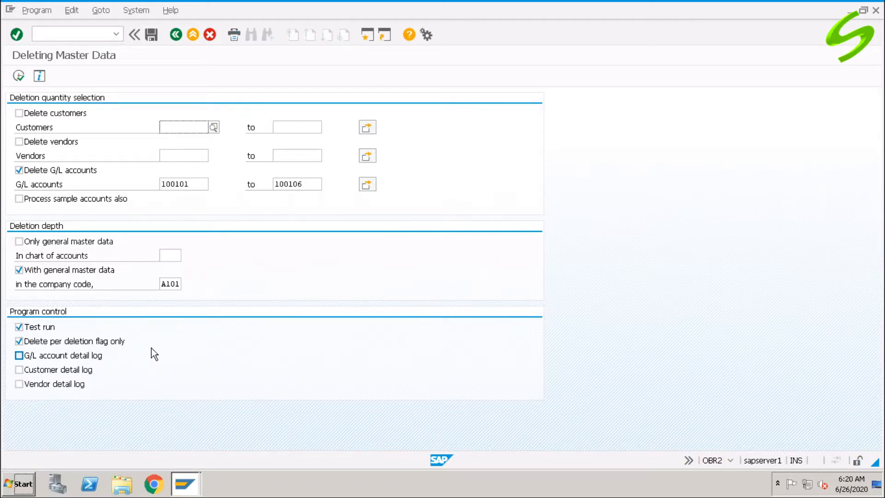
Turn off the test run, execute the deletion of the flagged G/L accounts as an update run, and confirm it.
{"action": "left_click", "coordinate": [42, 329]}
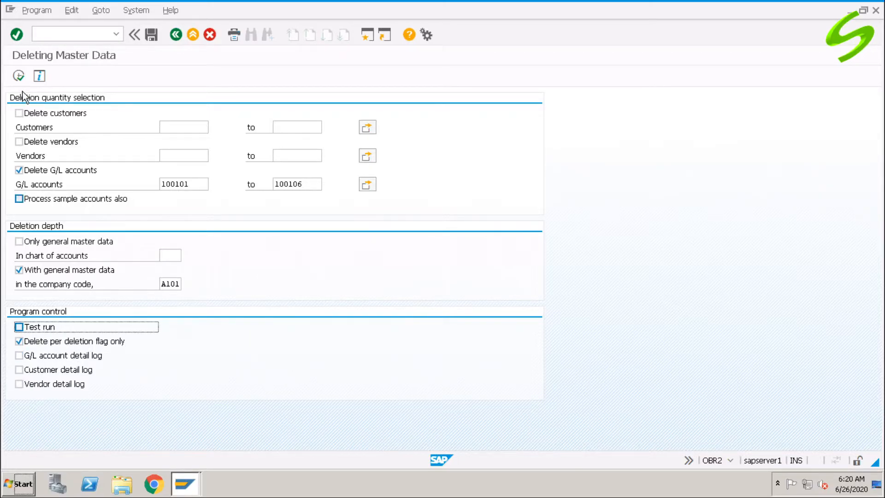
{"action": "left_click", "coordinate": [19, 76]}
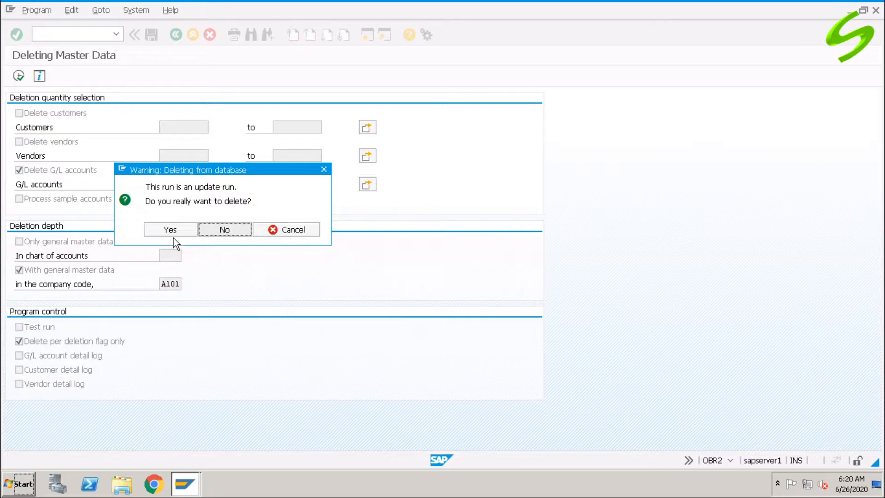
{"action": "left_click", "coordinate": [173, 231]}
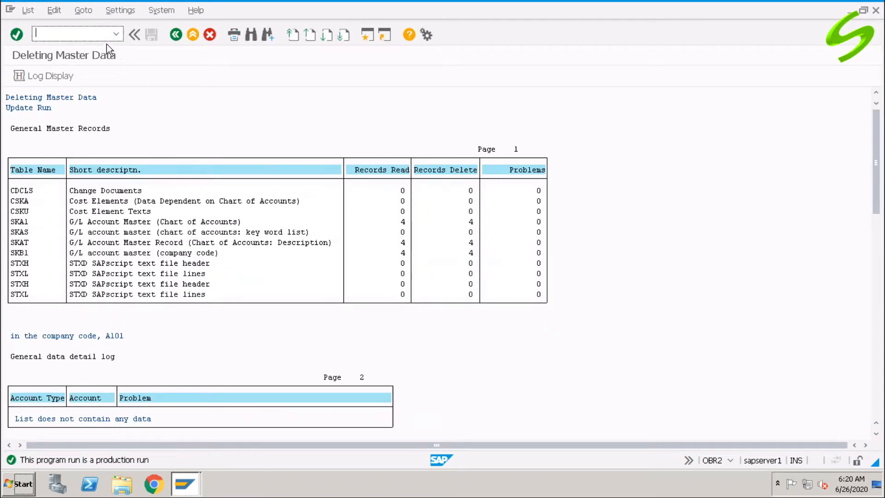
Open transaction FS00, list the G/L accounts of company code A101 to check which remain, and close the list.
{"action": "type", "text": "/nfs00"}
{"action": "key", "text": "Return"}
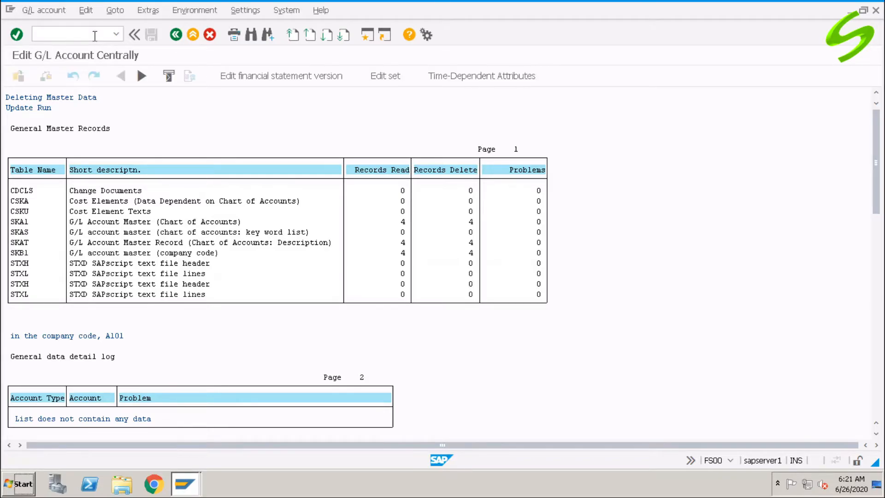
{"action": "key", "text": "F4"}
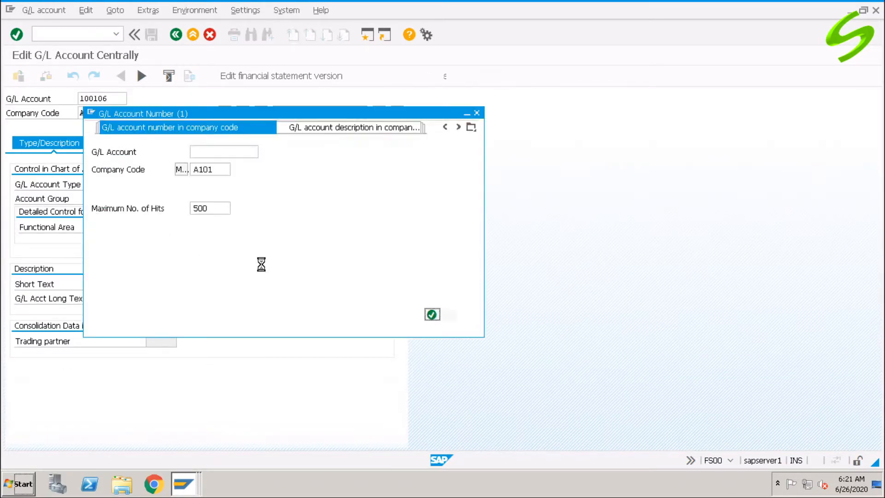
{"action": "left_click", "coordinate": [432, 316]}
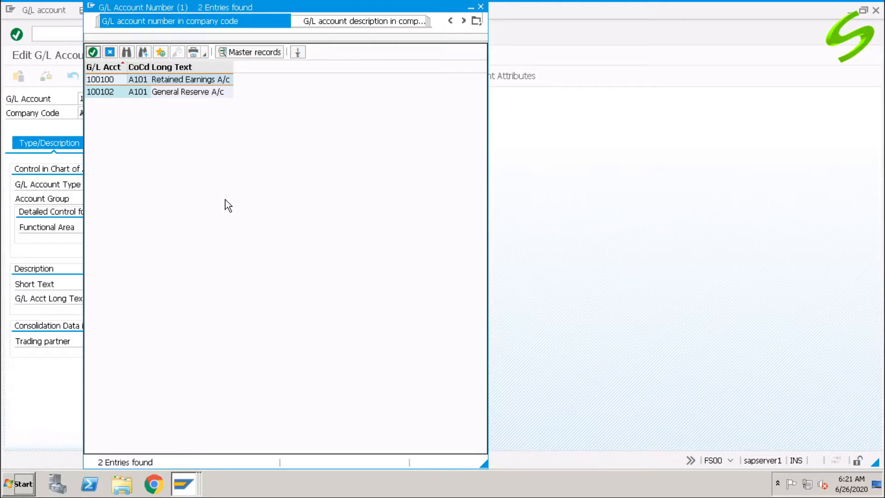
{"action": "left_click_drag", "start_coordinate": [147, 7], "coordinate": [184, 69]}
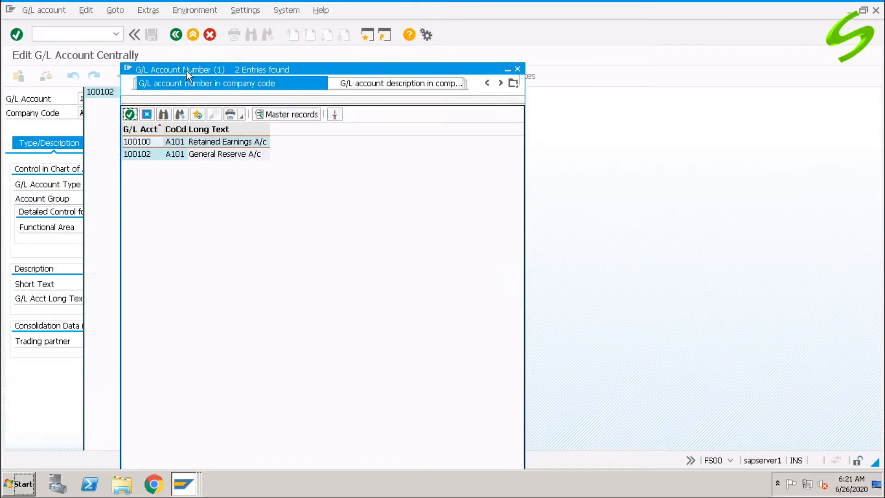
{"action": "left_click", "coordinate": [518, 70]}
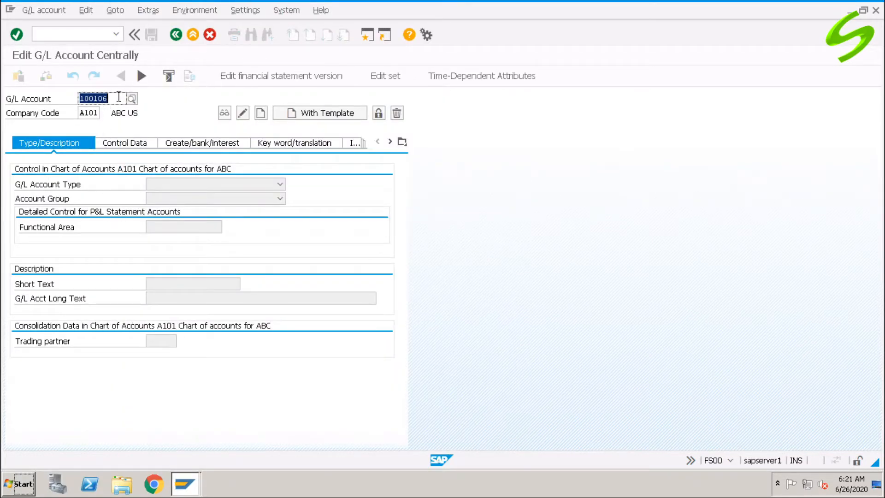
Start creating G/L account 100101 in company code A101 using account 100102 of A101 as the template.
{"action": "left_click", "coordinate": [112, 100]}
{"action": "key", "text": "BackSpace"}
{"action": "type", "text": "1"}
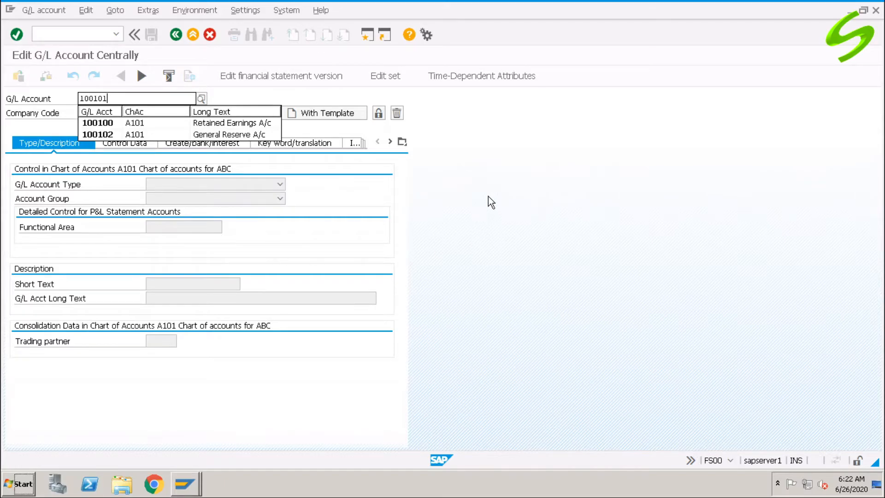
{"action": "key", "text": "Return"}
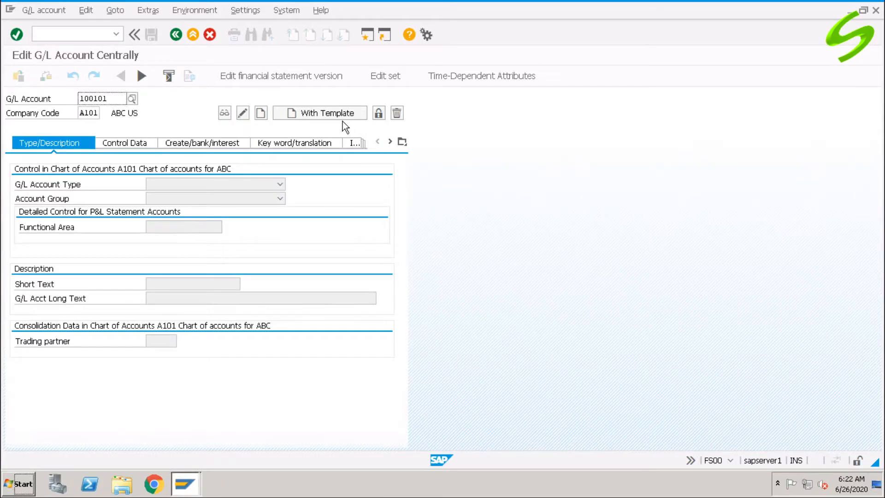
{"action": "left_click", "coordinate": [333, 113]}
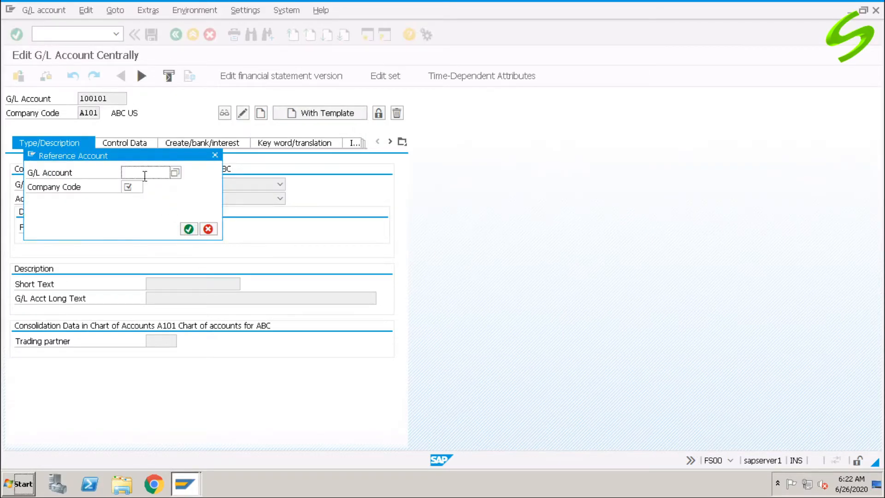
{"action": "type", "text": "1001"}
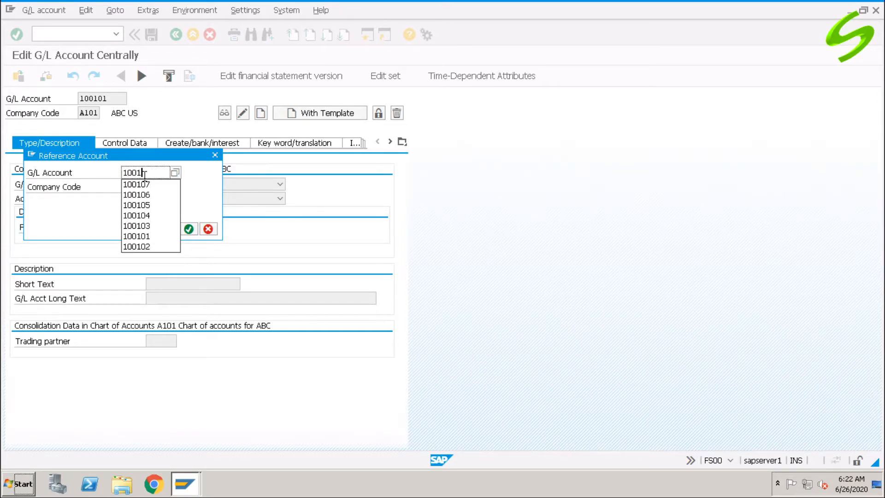
{"action": "left_click", "coordinate": [137, 246]}
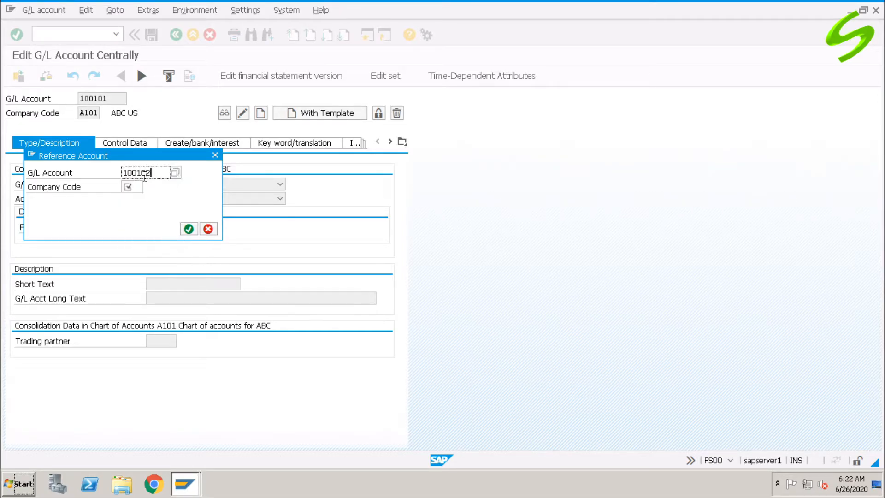
{"action": "left_click", "coordinate": [132, 187]}
{"action": "type", "text": "a101"}
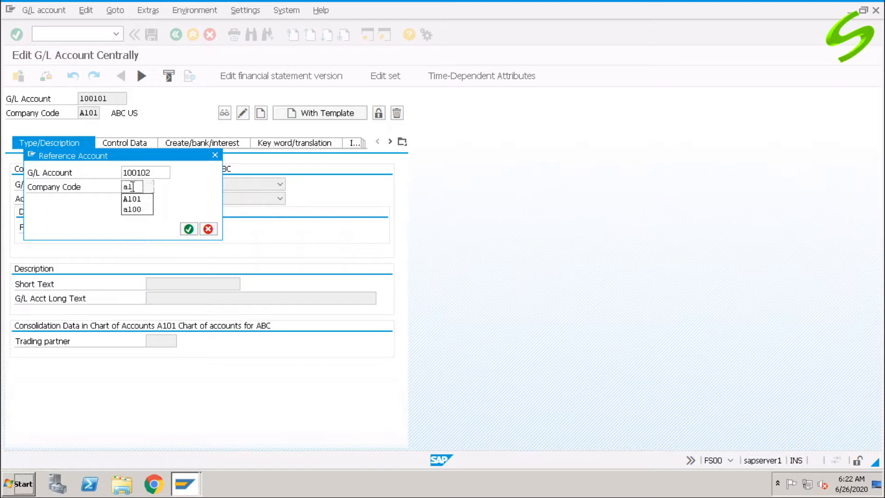
{"action": "left_click", "coordinate": [189, 229]}
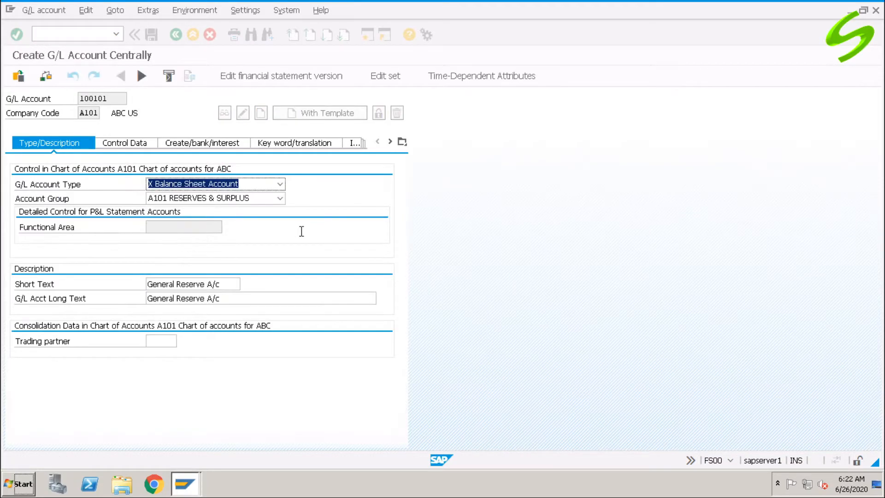
Set the short text and long text of account 100101 to "Test GL 1 A/c" and save the account.
{"action": "left_click_drag", "start_coordinate": [205, 286], "coordinate": [125, 287]}
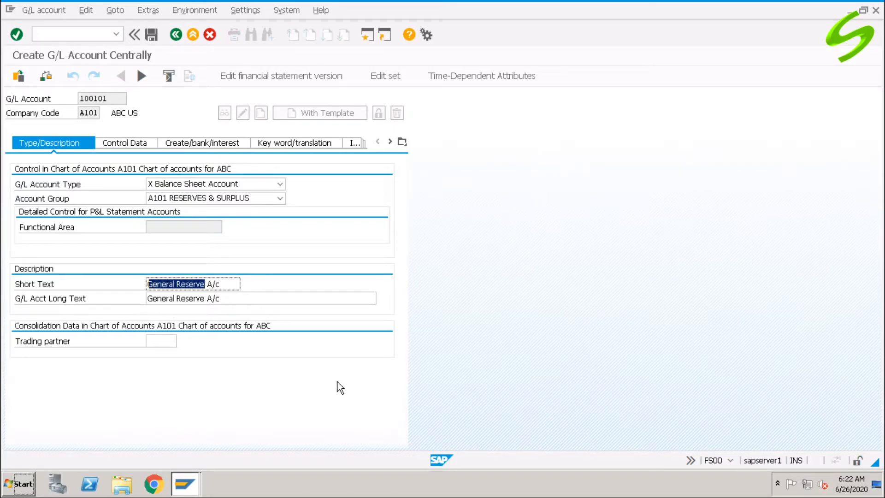
{"action": "type", "text": "Test G"}
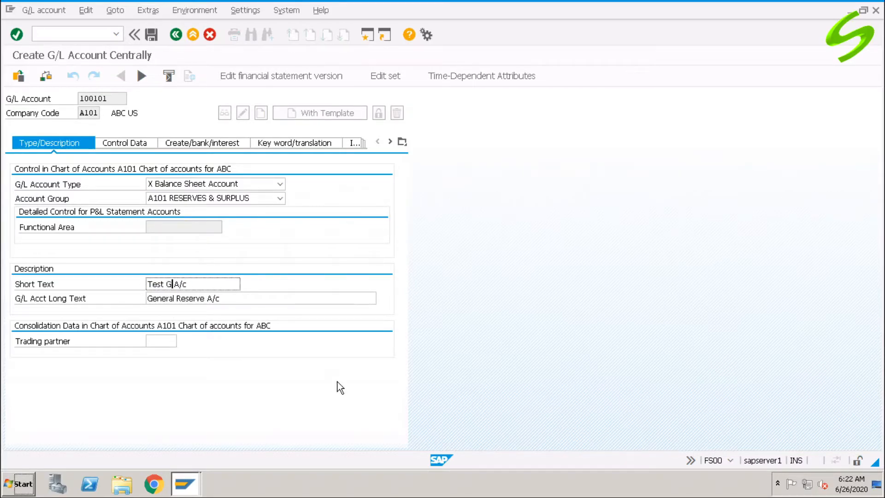
{"action": "type", "text": "L 1"}
{"action": "left_click_drag", "start_coordinate": [205, 298], "coordinate": [94, 307]}
{"action": "type", "text": "Test GL"}
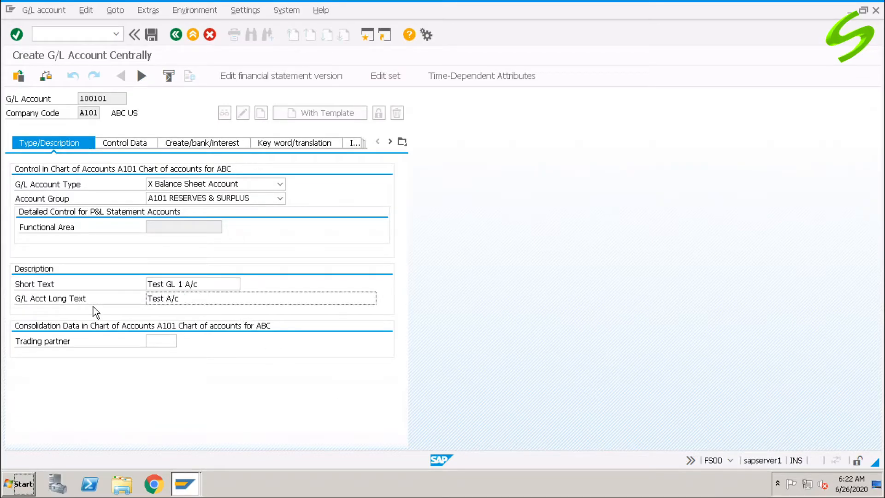
{"action": "type", "text": " 1"}
{"action": "left_click", "coordinate": [150, 34]}
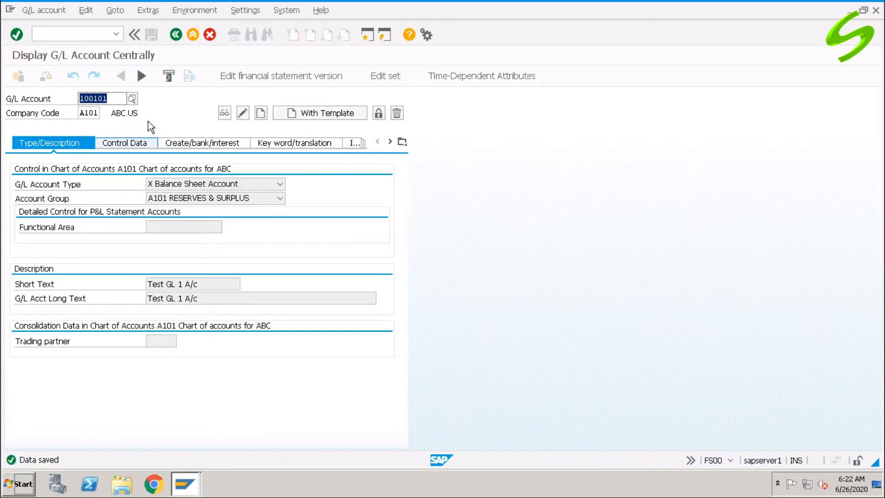
Start creating G/L account 100103 using account 100101 of company code A101 as the template.
{"action": "left_click", "coordinate": [120, 98]}
{"action": "key", "text": "BackSpace"}
{"action": "type", "text": "3"}
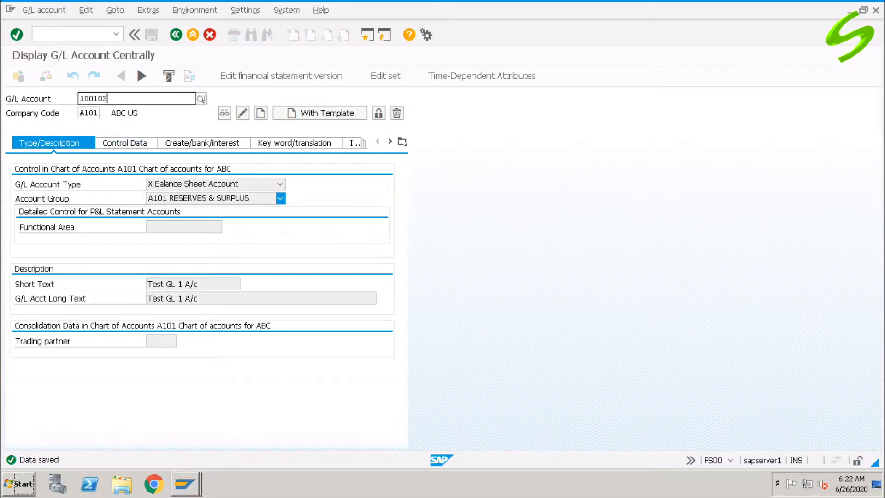
{"action": "left_click", "coordinate": [339, 115]}
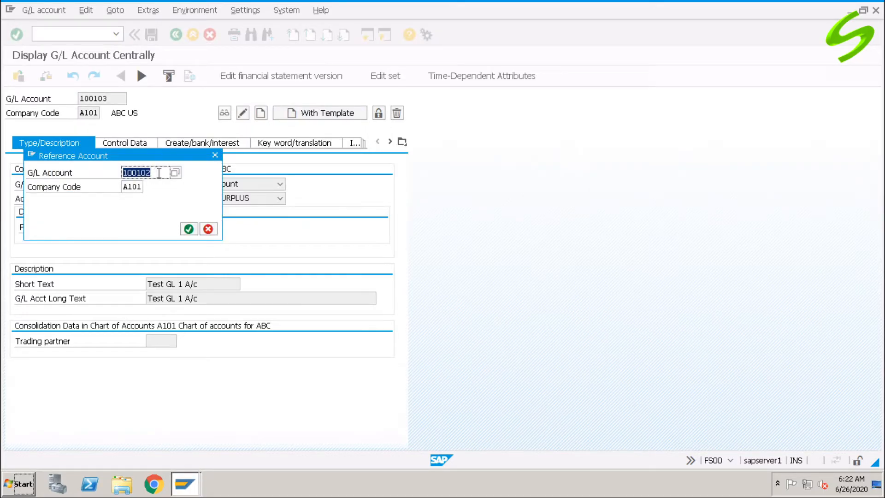
{"action": "left_click", "coordinate": [159, 173]}
{"action": "key", "text": "BackSpace"}
{"action": "type", "text": "1"}
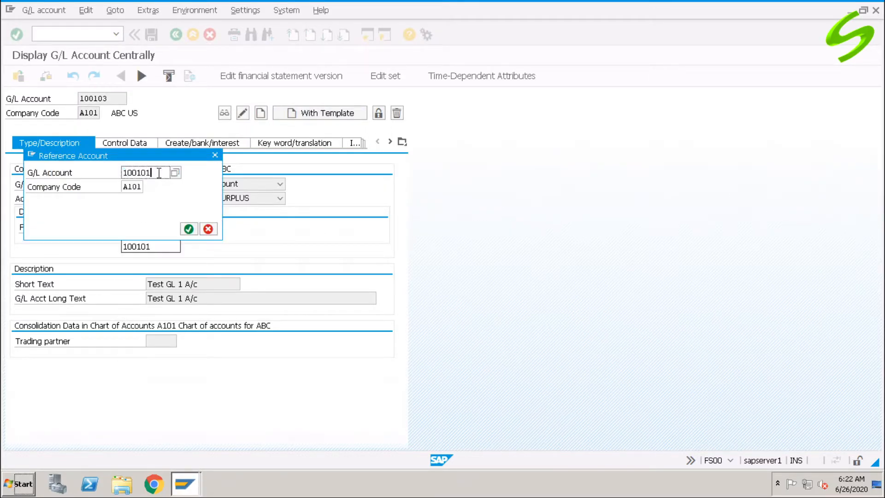
{"action": "left_click", "coordinate": [188, 228]}
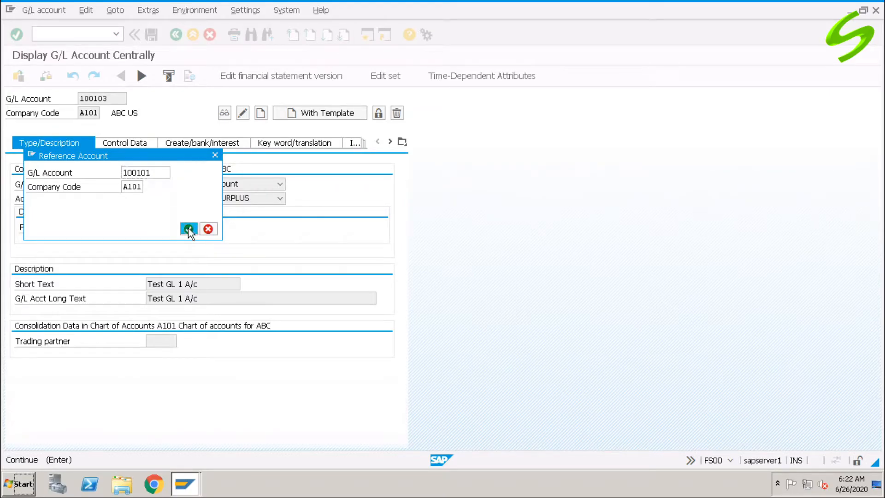
Set the short text and long text of account 100103 to "Test GL 2 A/c" and save the account.
{"action": "left_click", "coordinate": [182, 285]}
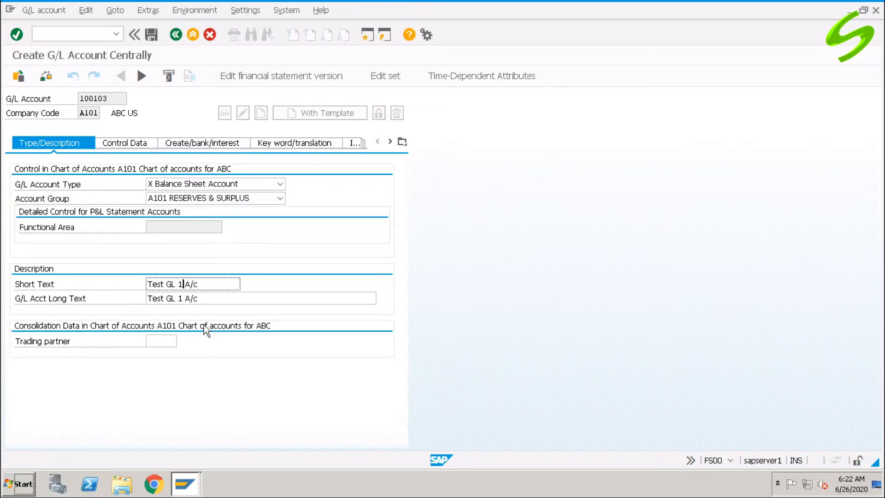
{"action": "key", "text": "shift+Left"}
{"action": "type", "text": "2"}
{"action": "key", "text": "Down"}
{"action": "key", "text": "shift+Left"}
{"action": "type", "text": "2"}
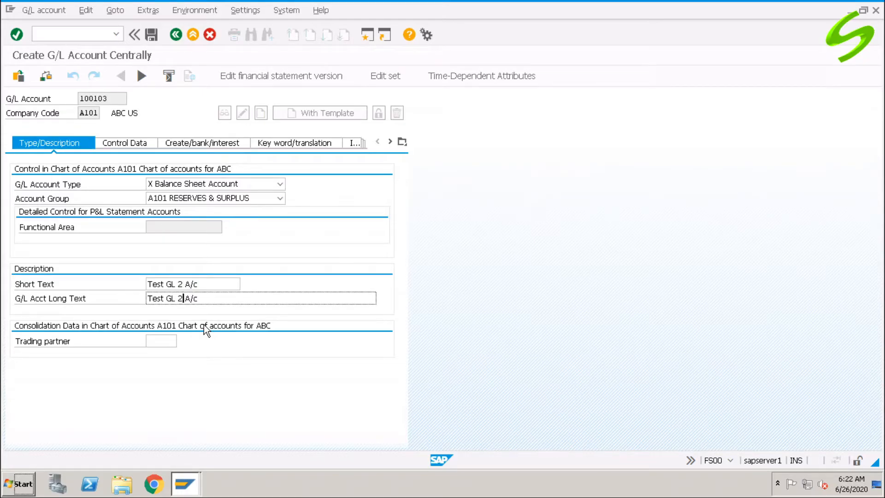
{"action": "left_click", "coordinate": [151, 35]}
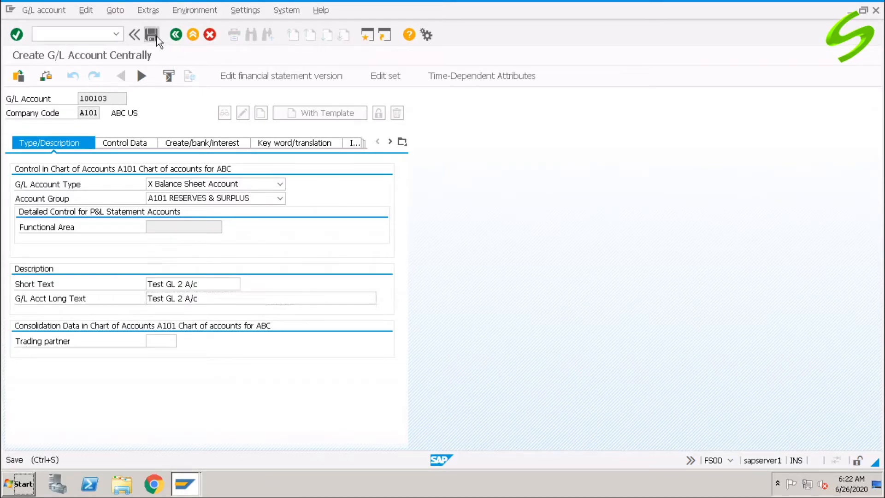
Open transaction FB50 for company code A101 and set the document date to 24.06.2020.
{"action": "left_click", "coordinate": [106, 33]}
{"action": "type", "text": "/nfb50"}
{"action": "key", "text": "Return"}
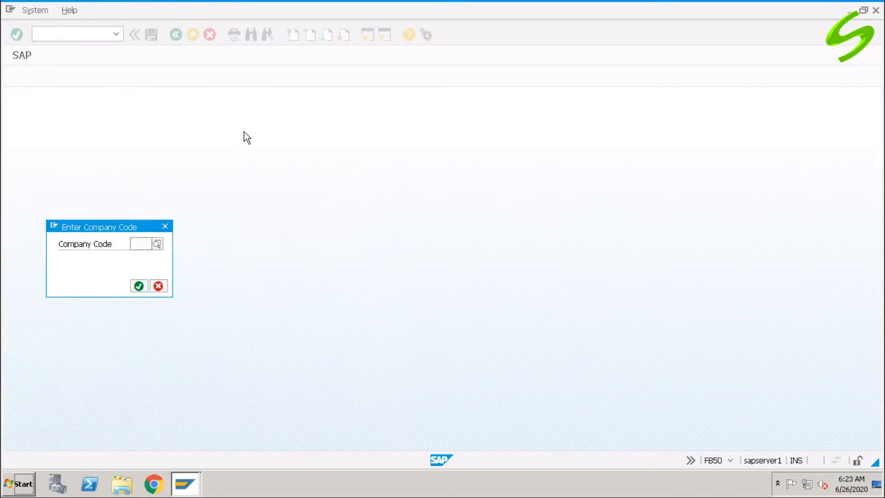
{"action": "type", "text": "a101"}
{"action": "key", "text": "Return"}
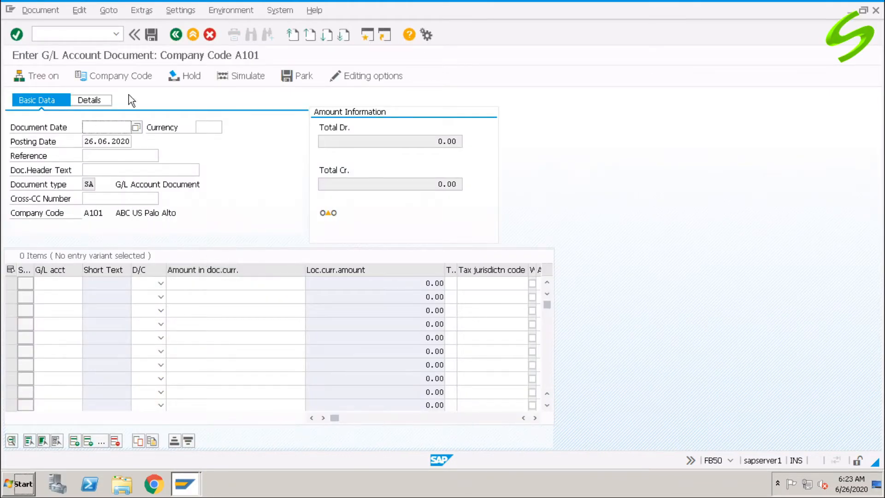
{"action": "left_click", "coordinate": [111, 128]}
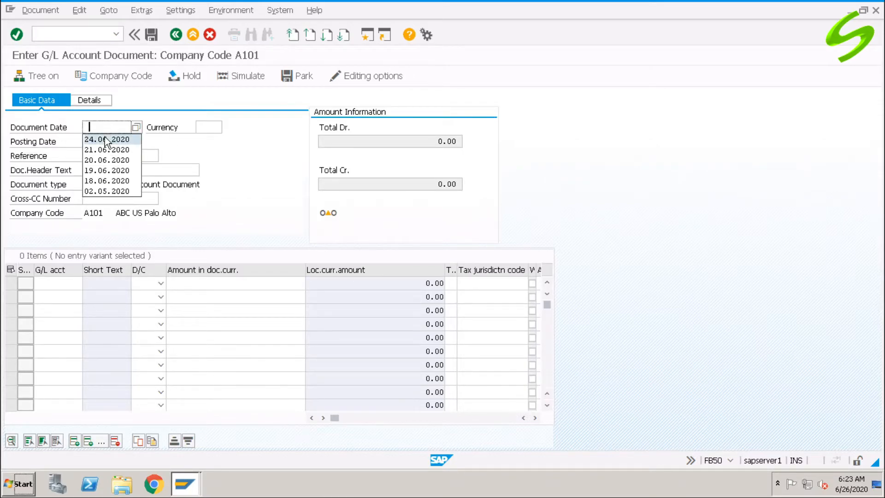
{"action": "left_click", "coordinate": [105, 139]}
Enter the first line item as a debit of 100 to G/L account 100101.
{"action": "left_click", "coordinate": [65, 283]}
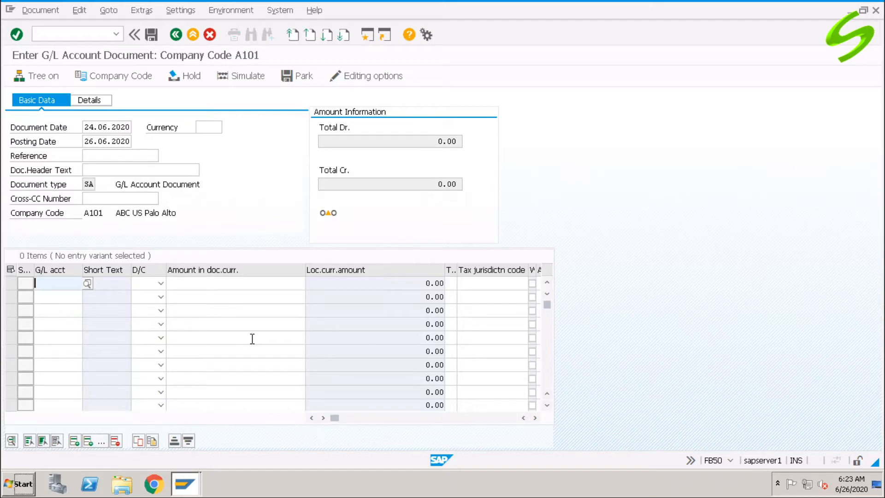
{"action": "type", "text": "100101"}
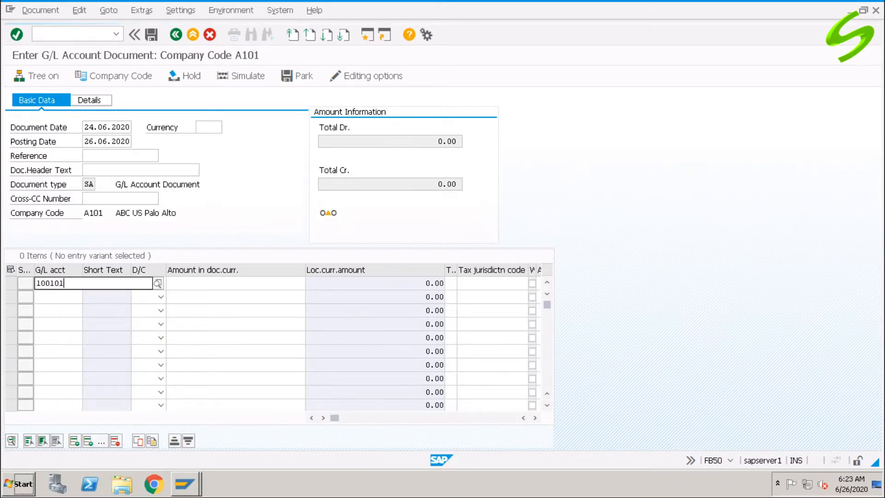
{"action": "key", "text": "Tab"}
{"action": "key", "text": "s"}
{"action": "key", "text": "Tab"}
{"action": "type", "text": "100"}
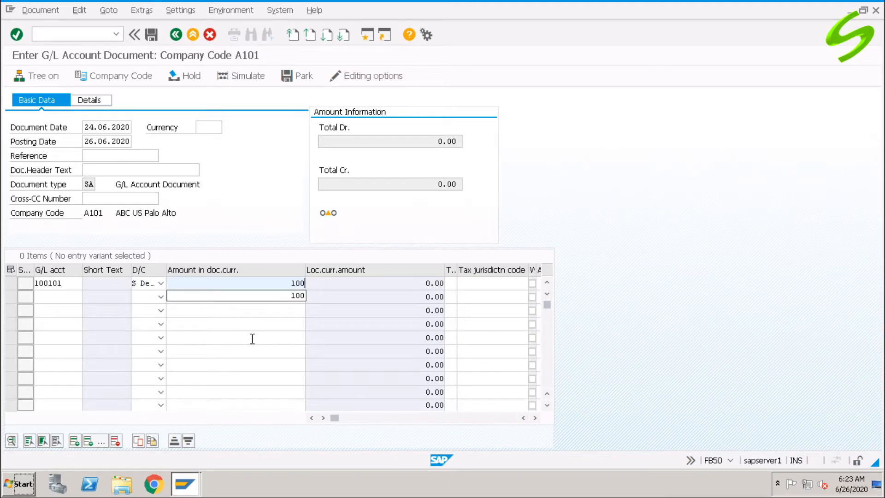
Enter the second line item as a credit of 100 to G/L account 100103.
{"action": "left_click", "coordinate": [68, 301]}
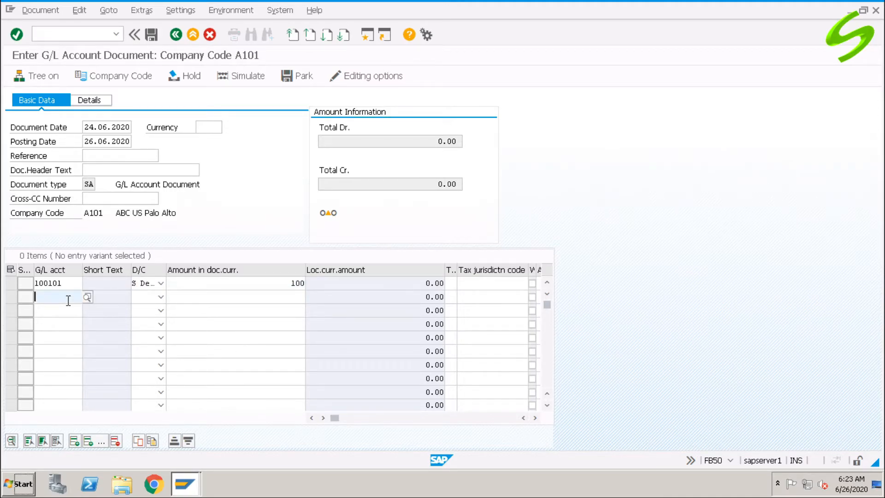
{"action": "type", "text": "100103"}
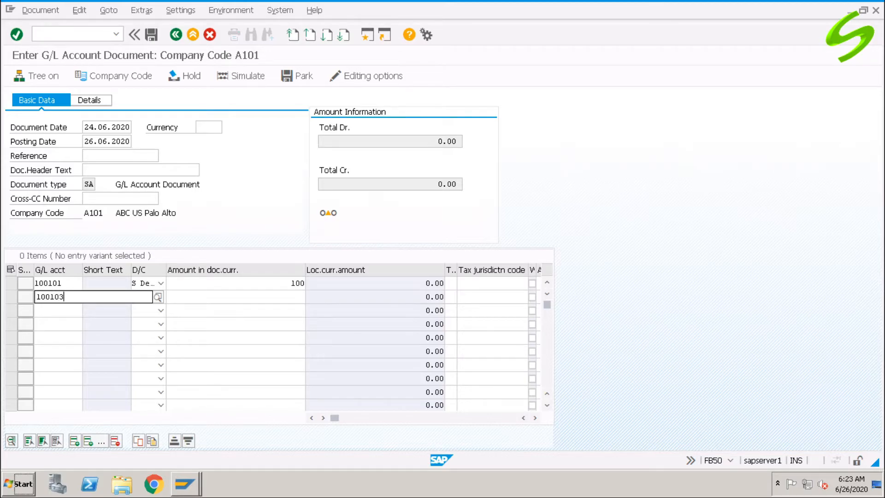
{"action": "key", "text": "Tab"}
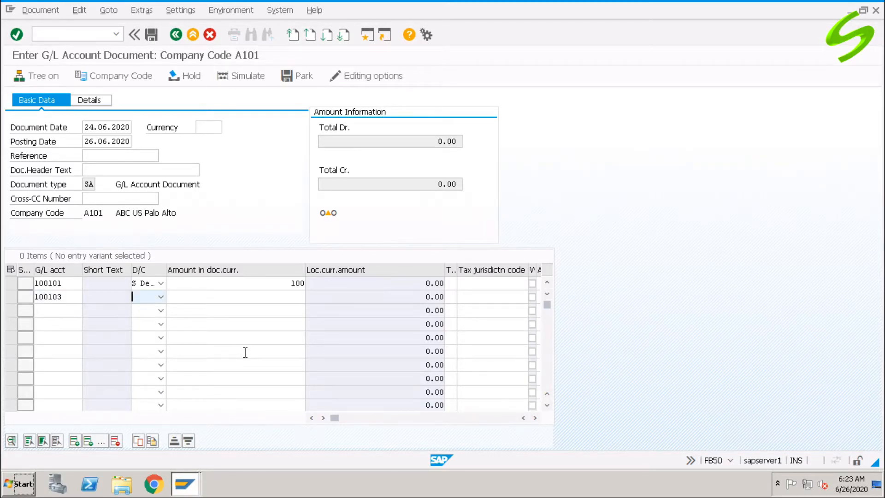
{"action": "type", "text": "H Cr..."}
{"action": "key", "text": "Tab"}
{"action": "type", "text": "100"}
Set the document currency to USD and post the G/L document.
{"action": "left_click", "coordinate": [208, 126]}
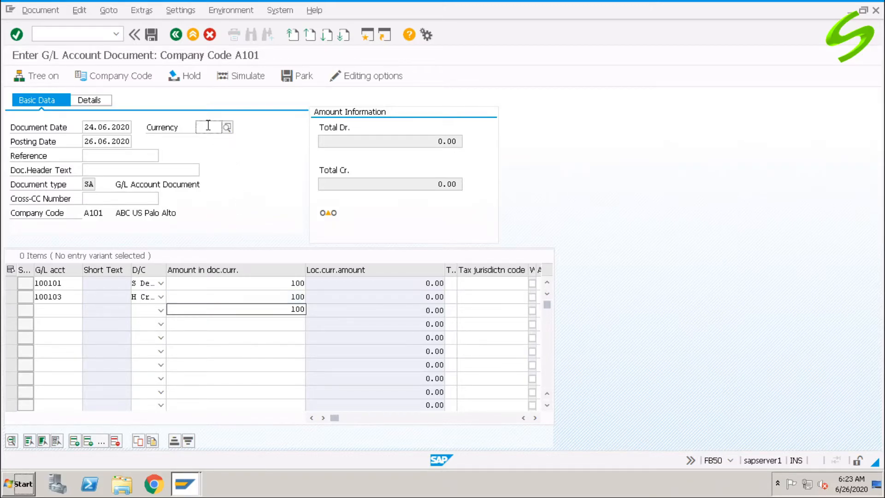
{"action": "type", "text": "usd"}
{"action": "key", "text": "Return"}
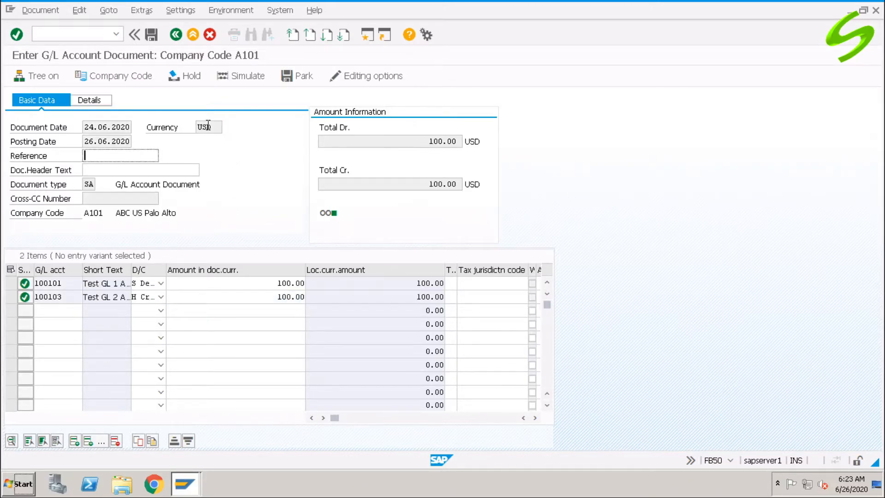
{"action": "left_click", "coordinate": [153, 37]}
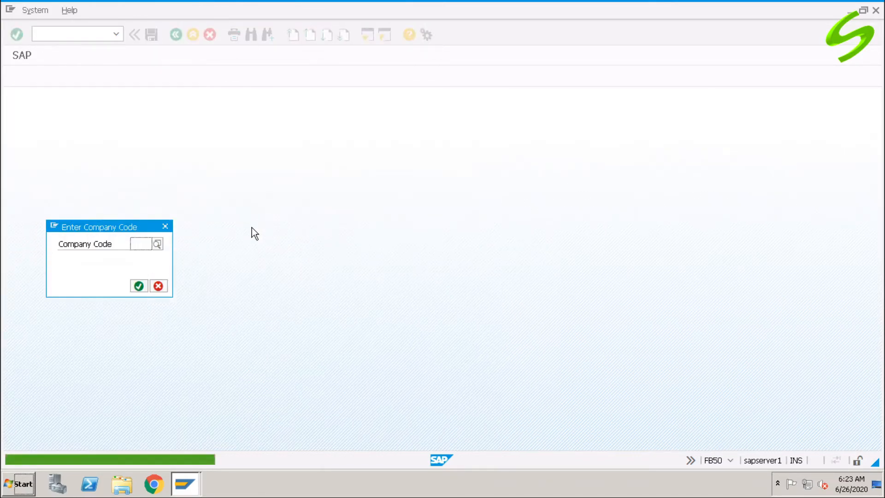
Reopen transaction FB50 for company code A101 and display the document just posted to check its number and line items.
{"action": "left_click", "coordinate": [158, 288]}
{"action": "left_click", "coordinate": [48, 34]}
{"action": "type", "text": "fb50"}
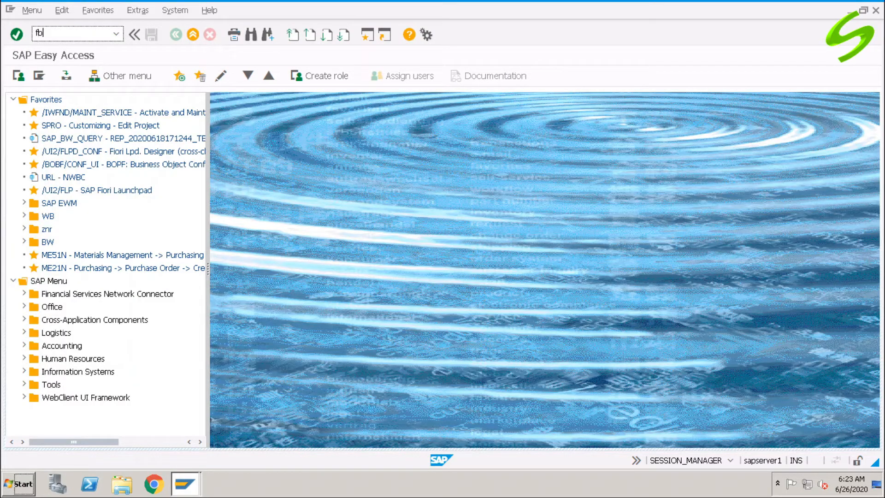
{"action": "key", "text": "Return"}
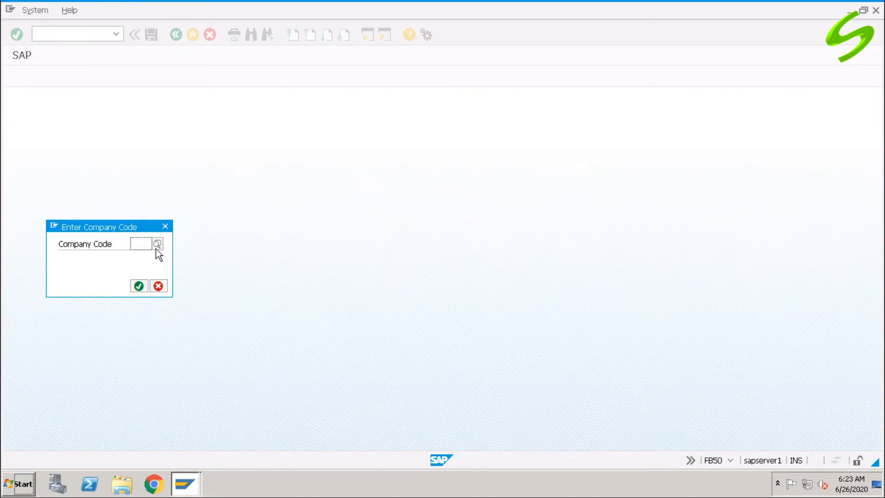
{"action": "type", "text": "A101"}
{"action": "key", "text": "Return"}
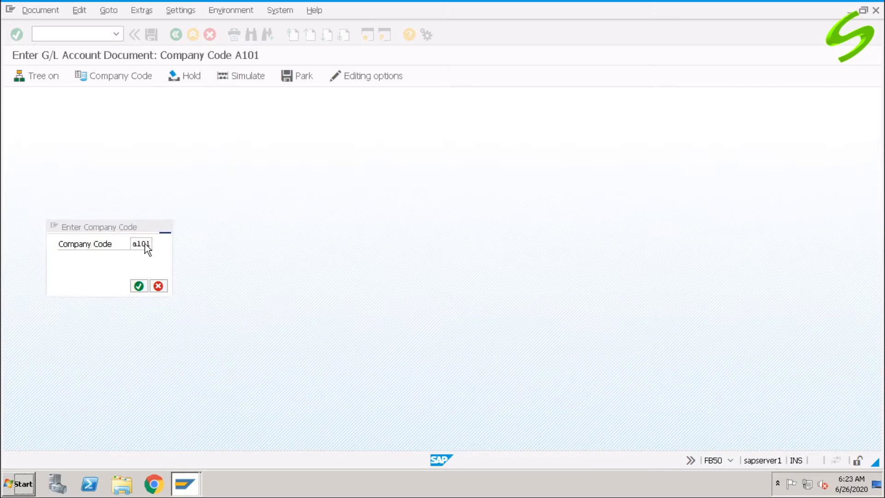
{"action": "left_click", "coordinate": [41, 10]}
{"action": "left_click", "coordinate": [60, 42]}
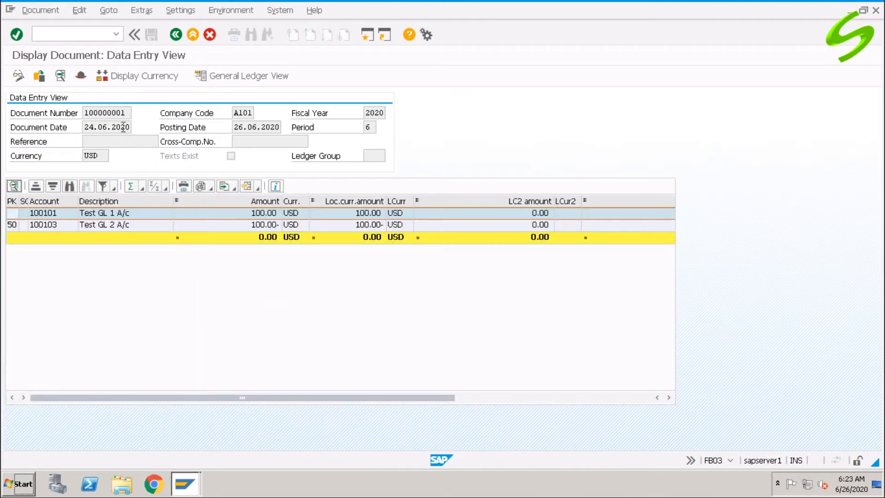
{"action": "left_click_drag", "start_coordinate": [127, 115], "coordinate": [75, 116]}
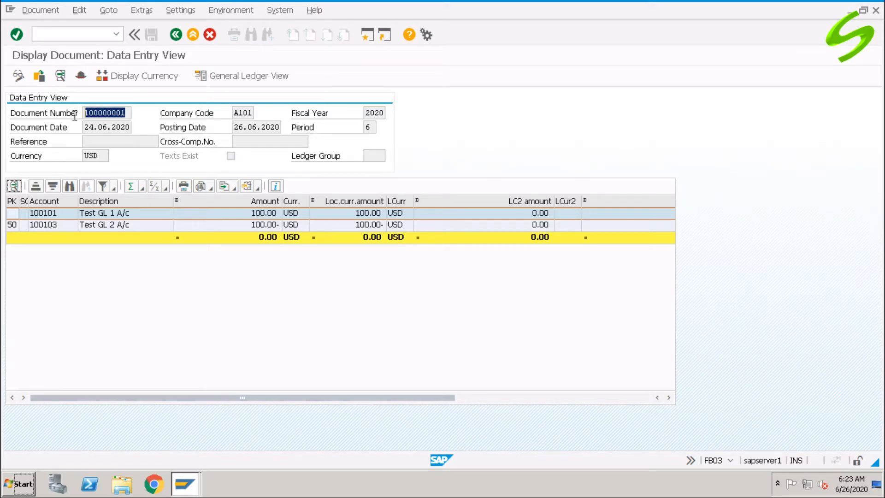
{"action": "left_click", "coordinate": [132, 112]}
Open transaction OBR2 and enable deletion of G/L accounts for account 100101.
{"action": "left_click", "coordinate": [94, 34]}
{"action": "type", "text": "/nobr"}
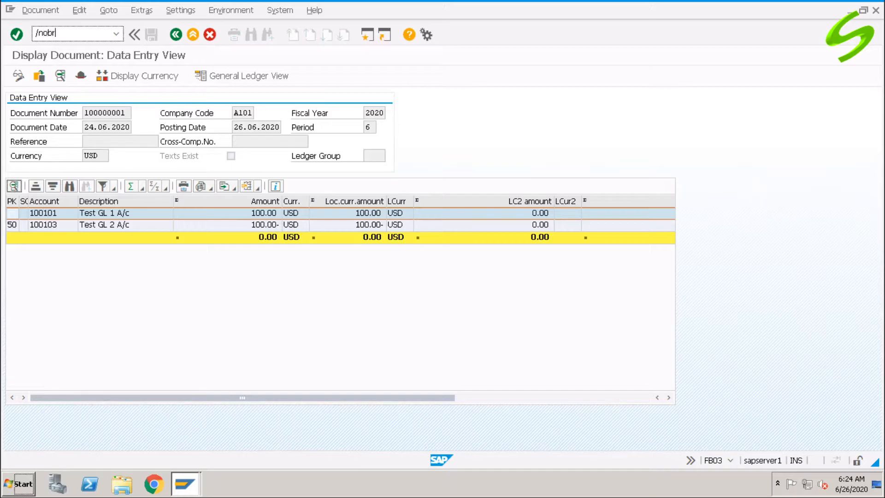
{"action": "type", "text": "2"}
{"action": "key", "text": "Return"}
{"action": "left_click", "coordinate": [69, 177]}
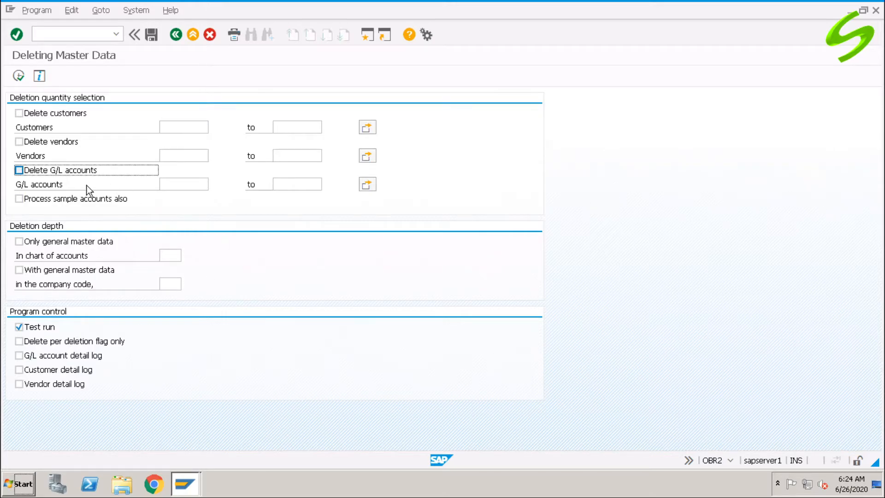
{"action": "left_click", "coordinate": [189, 184]}
{"action": "type", "text": "100101"}
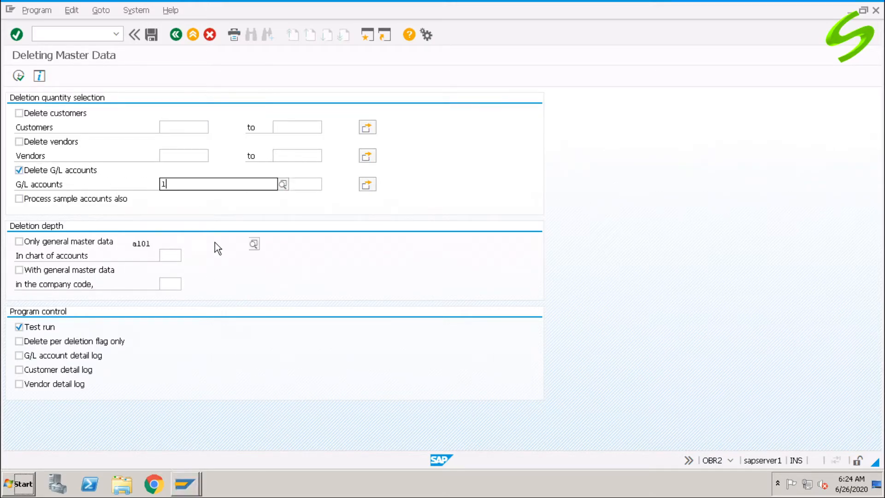
Include general master data in company code A101 and try to execute the deletion as a test run.
{"action": "left_click", "coordinate": [20, 270]}
{"action": "left_click", "coordinate": [174, 285]}
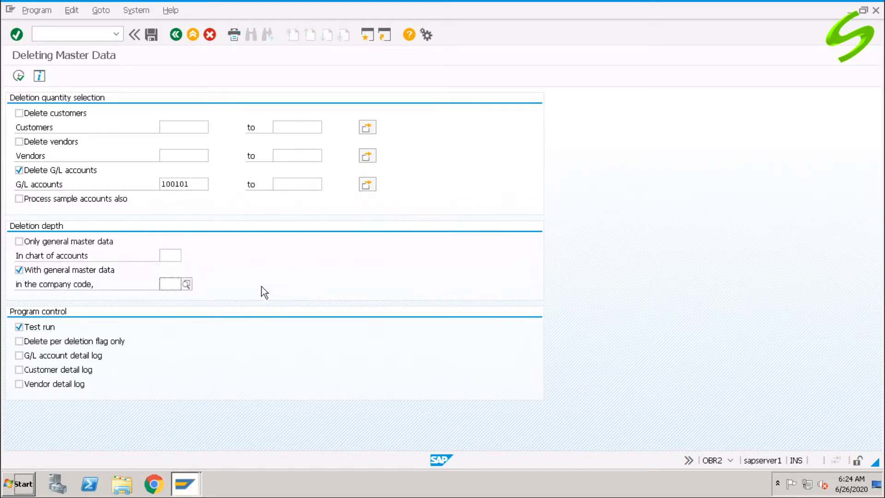
{"action": "type", "text": "a101"}
{"action": "key", "text": "Return"}
{"action": "left_click", "coordinate": [18, 76]}
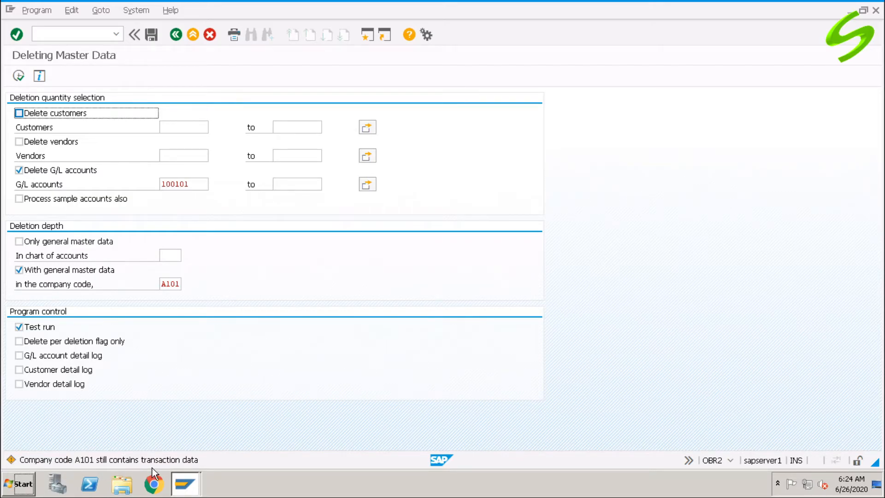
Read the long text of the message about company code A101, including its system response and procedure.
{"action": "double_click", "coordinate": [196, 465]}
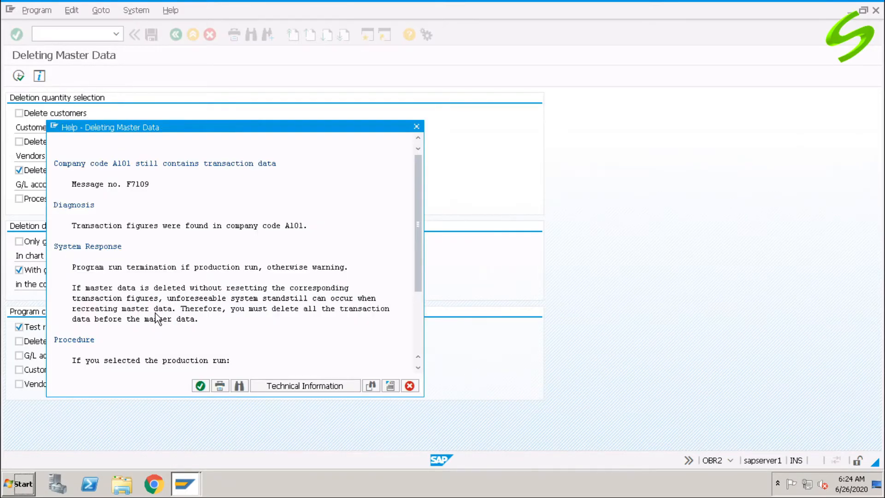
{"action": "scroll", "coordinate": [156, 314], "scroll_direction": "down", "scroll_amount": 3}
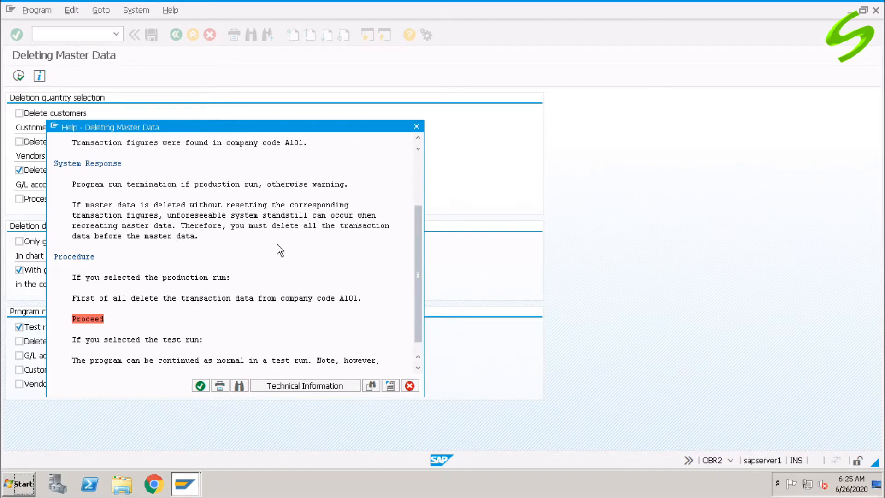
{"action": "scroll", "coordinate": [323, 276], "scroll_direction": "up", "scroll_amount": 3}
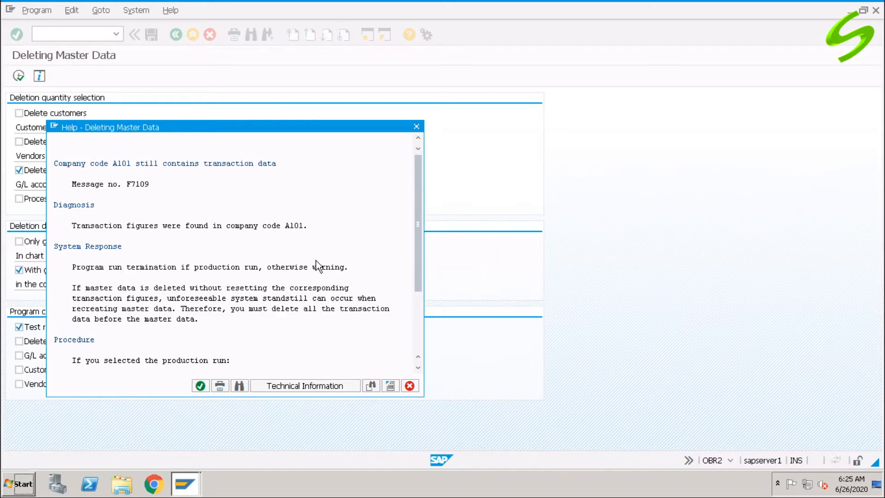
{"action": "left_click", "coordinate": [200, 386]}
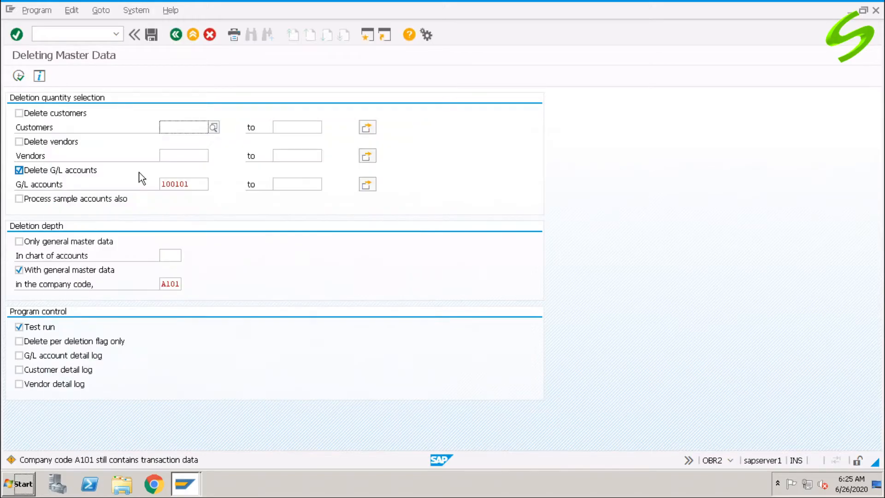
Open transaction OBR1 and execute a test run of the transaction data reset for company code A101.
{"action": "key", "text": "ctrl+slash"}
{"action": "type", "text": "/nobr1"}
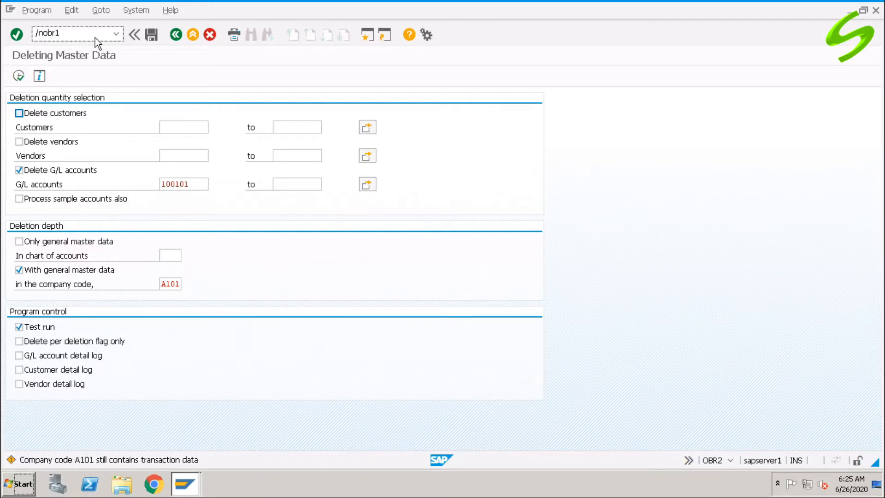
{"action": "key", "text": "Return"}
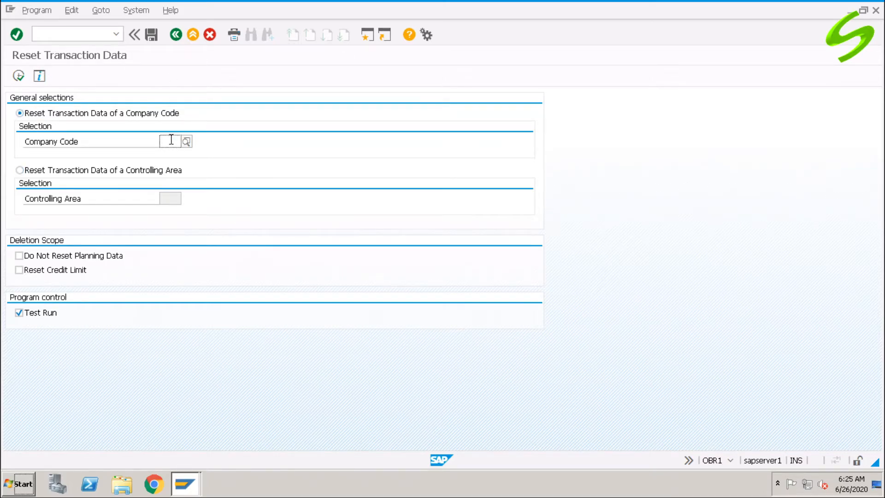
{"action": "type", "text": "a"}
{"action": "key", "text": "Down"}
{"action": "key", "text": "Return"}
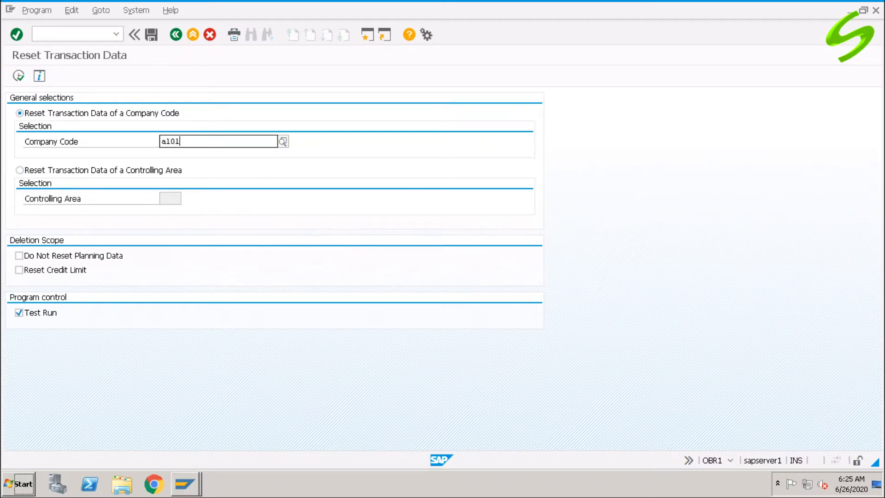
{"action": "key", "text": "Return"}
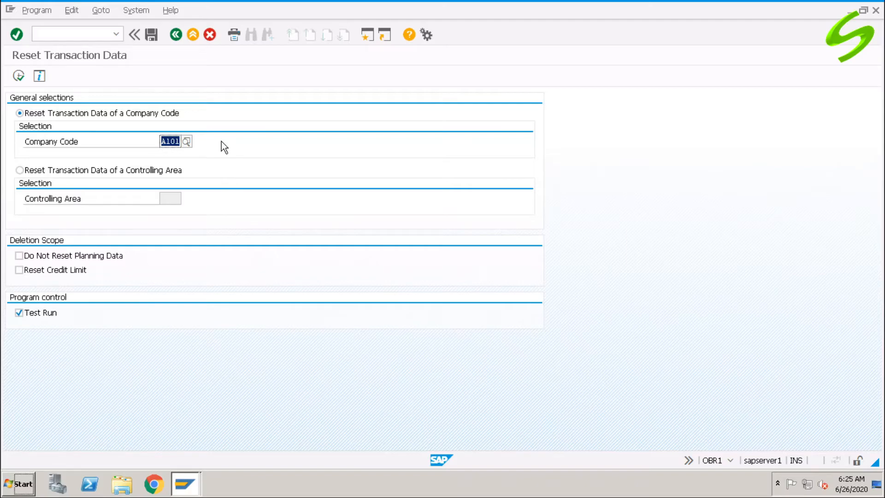
{"action": "left_click", "coordinate": [19, 75]}
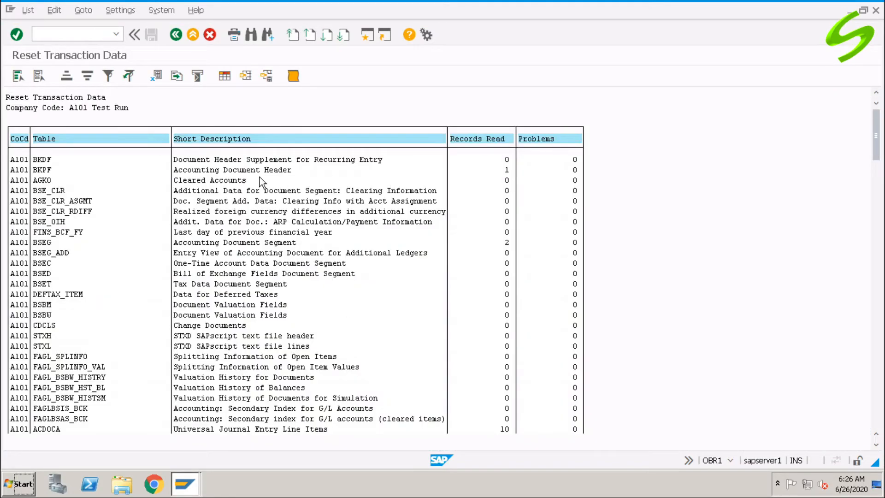
Examine the records read for the accounting document header and universal journal tables in the test run list.
{"action": "left_click", "coordinate": [507, 169]}
{"action": "left_click", "coordinate": [507, 429]}
{"action": "left_click", "coordinate": [507, 170]}
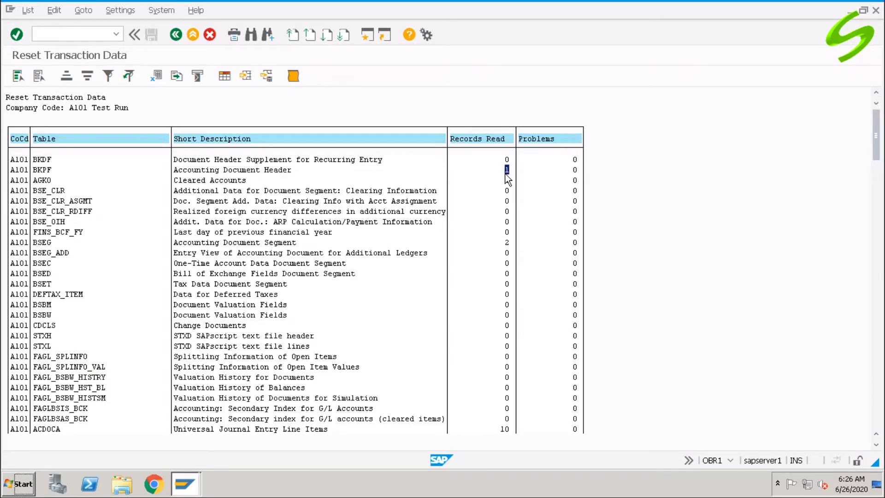
{"action": "left_click", "coordinate": [507, 429]}
{"action": "left_click", "coordinate": [507, 408]}
{"action": "left_click", "coordinate": [507, 170]}
Return to the reset selection, turn off Test Run and execute the transaction data reset for company code A101.
{"action": "left_click", "coordinate": [176, 35]}
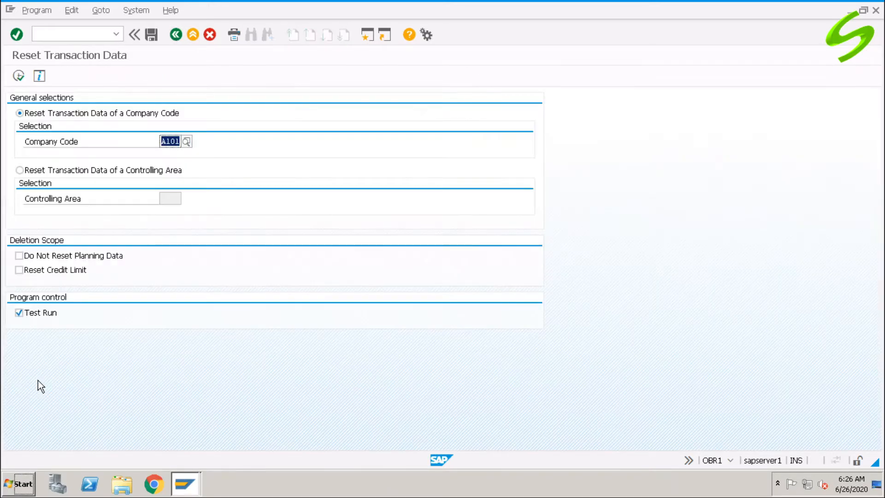
{"action": "left_click", "coordinate": [40, 313]}
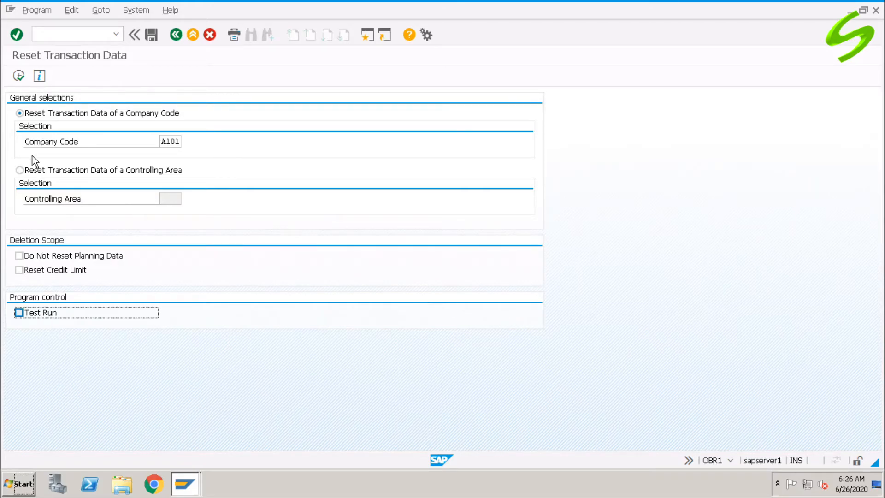
{"action": "left_click", "coordinate": [19, 76]}
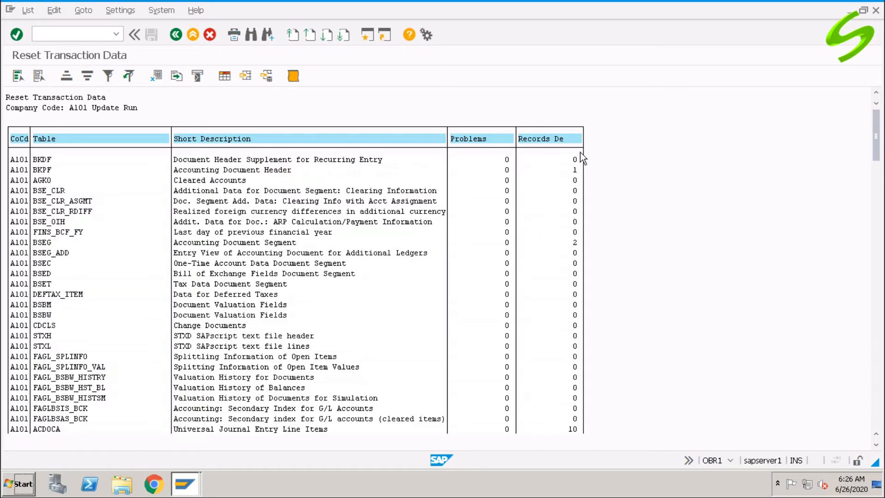
Go back to transaction OBR2 and enable deletion of G/L accounts for account 100101.
{"action": "left_click", "coordinate": [98, 35]}
{"action": "type", "text": "/nobr"}
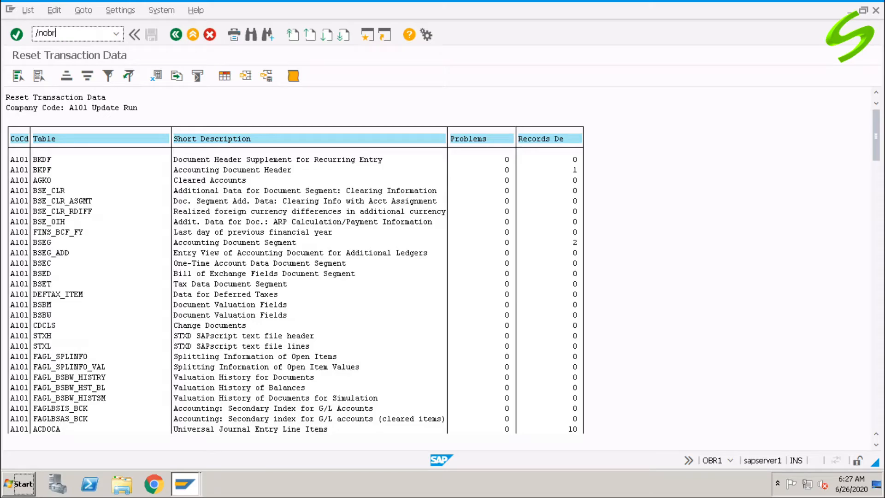
{"action": "key", "text": "Return"}
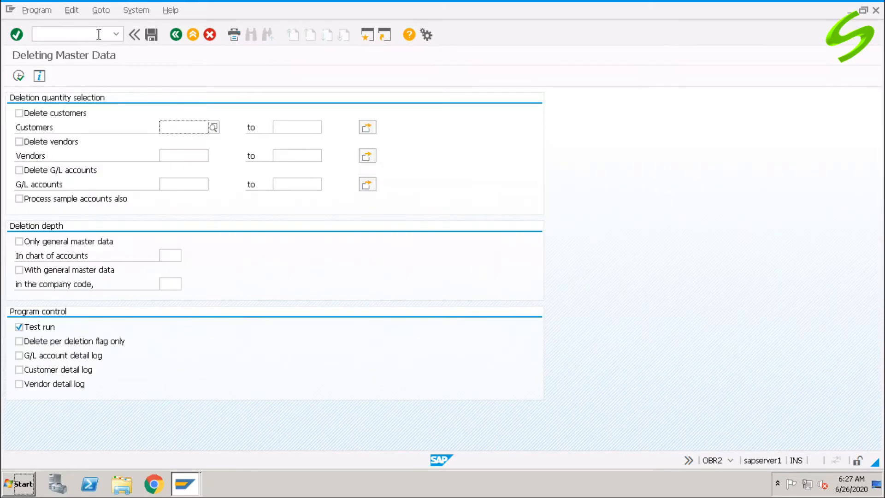
{"action": "left_click", "coordinate": [68, 175]}
{"action": "left_click", "coordinate": [182, 183]}
{"action": "type", "text": "100101"}
{"action": "key", "text": "F8"}
Include general master data in company code A101 and execute the master data deletion as a test run.
{"action": "left_click", "coordinate": [32, 271]}
{"action": "left_click", "coordinate": [171, 283]}
{"action": "type", "text": "al01"}
{"action": "key", "text": "F8"}
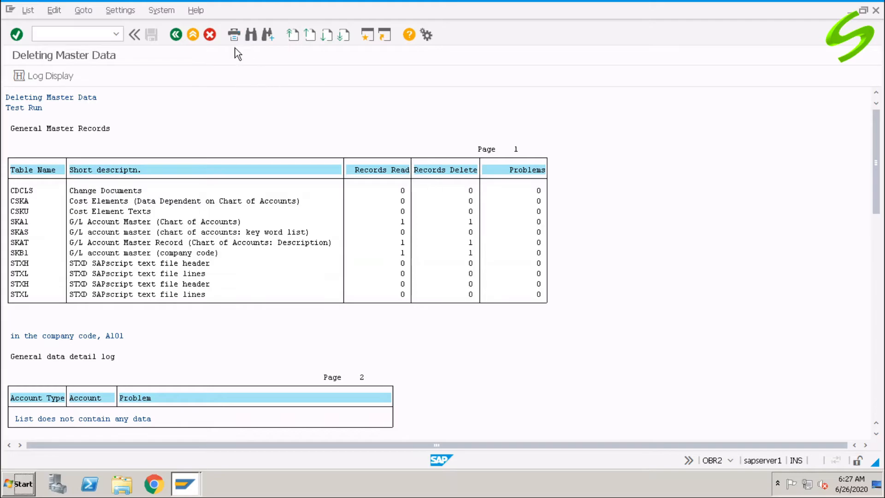
Turn off the test run, add G/L account 100103 to the deletion selection, and execute and confirm the master data deletion.
{"action": "left_click", "coordinate": [175, 35]}
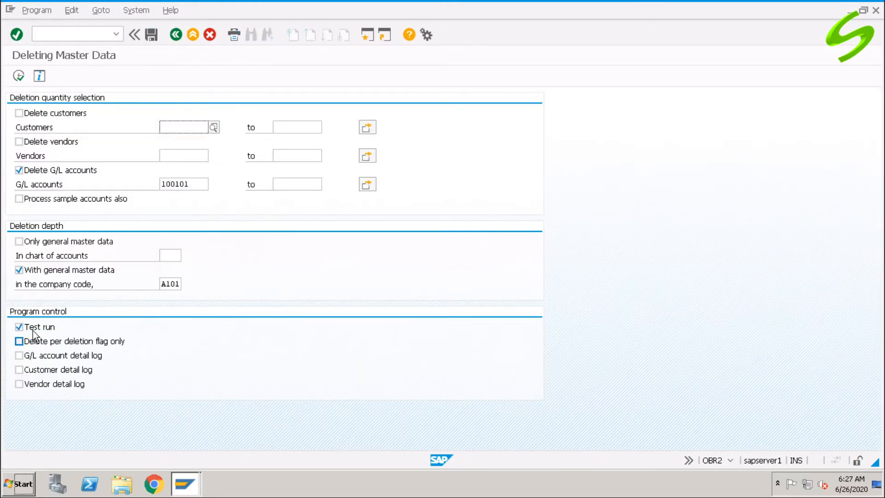
{"action": "left_click", "coordinate": [33, 329]}
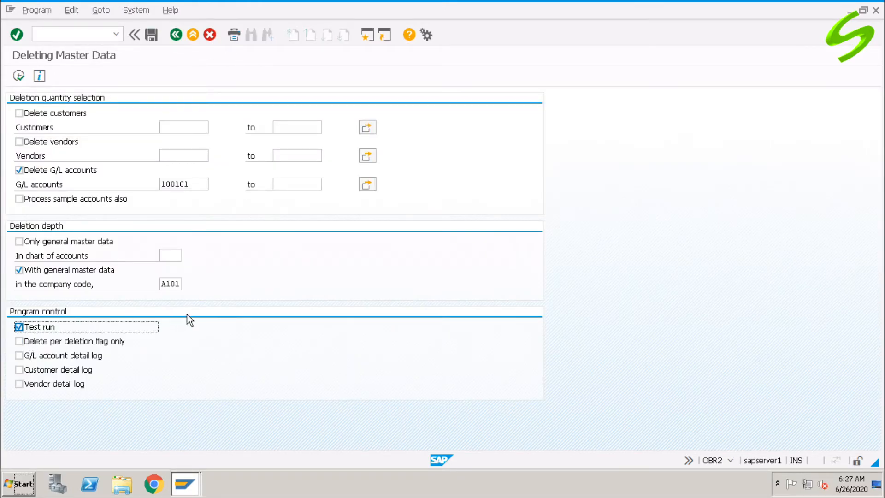
{"action": "left_click", "coordinate": [368, 184]}
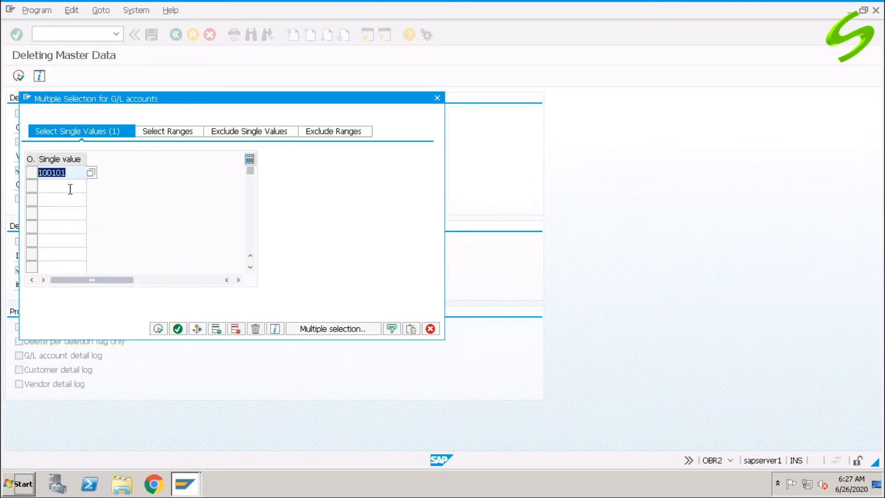
{"action": "left_click", "coordinate": [72, 187]}
{"action": "type", "text": "100101"}
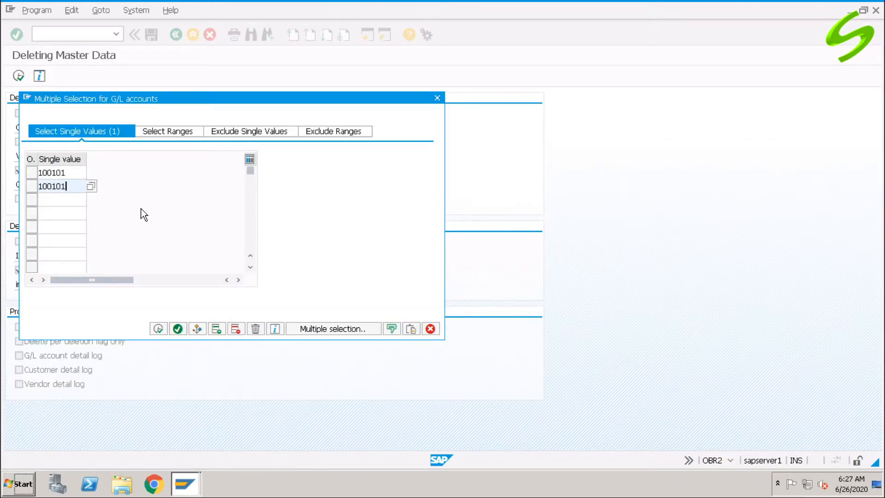
{"action": "key", "text": "BackSpace"}
{"action": "type", "text": "3"}
{"action": "left_click", "coordinate": [158, 328]}
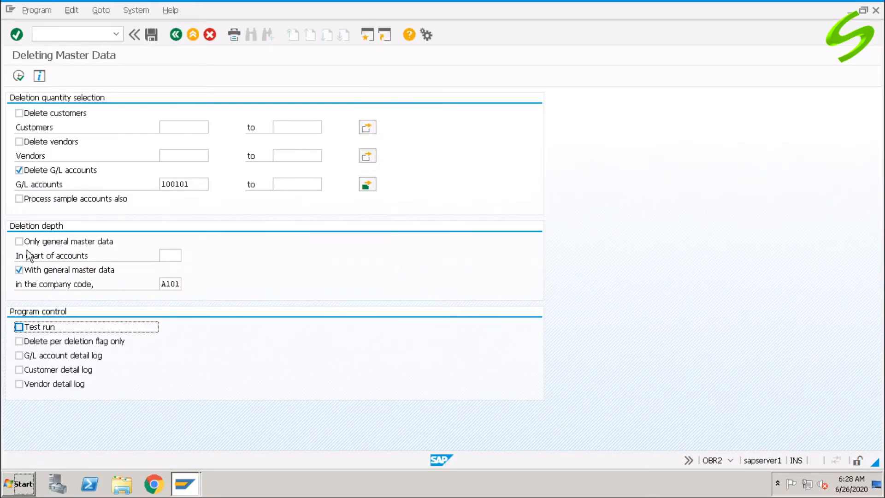
{"action": "left_click", "coordinate": [22, 75]}
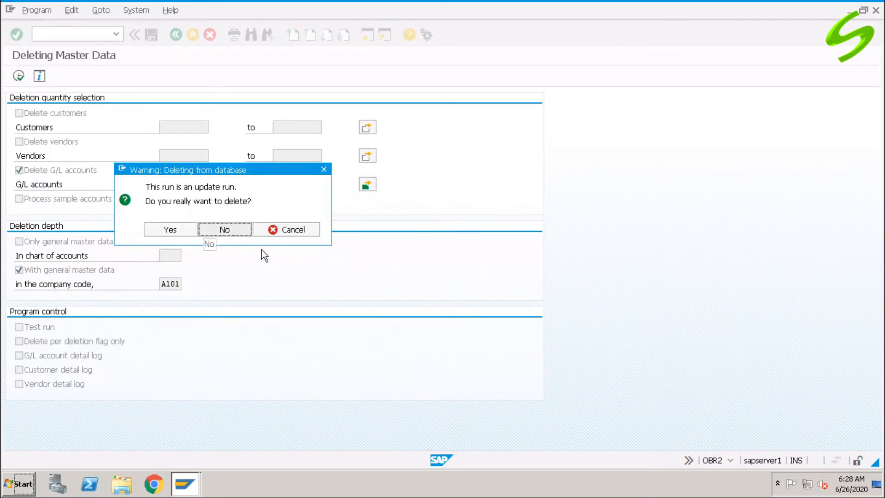
{"action": "left_click", "coordinate": [184, 230]}
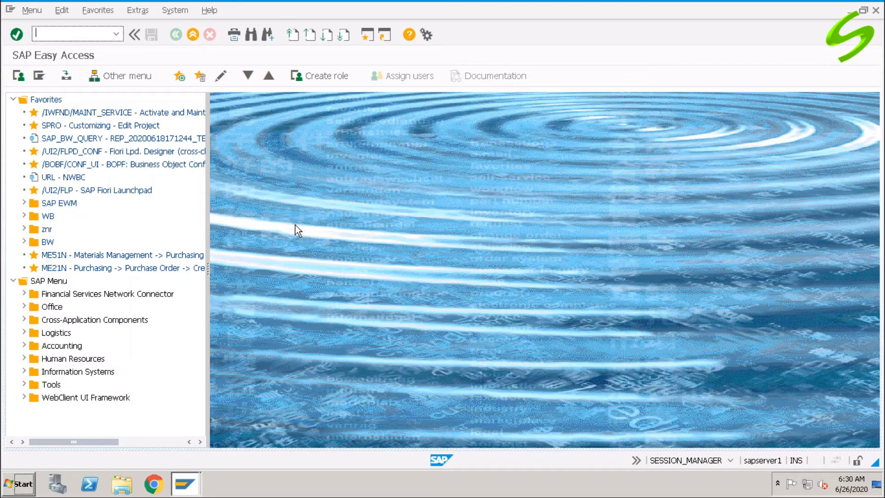
Open transaction FS00 and list the existing G/L accounts of company code A101.
{"action": "type", "text": "gsdf"}
{"action": "key", "text": "BackSpace"}
{"action": "key", "text": "BackSpace"}
{"action": "key", "text": "BackSpace"}
{"action": "key", "text": "BackSpace"}
{"action": "type", "text": "fs00"}
{"action": "key", "text": "Return"}
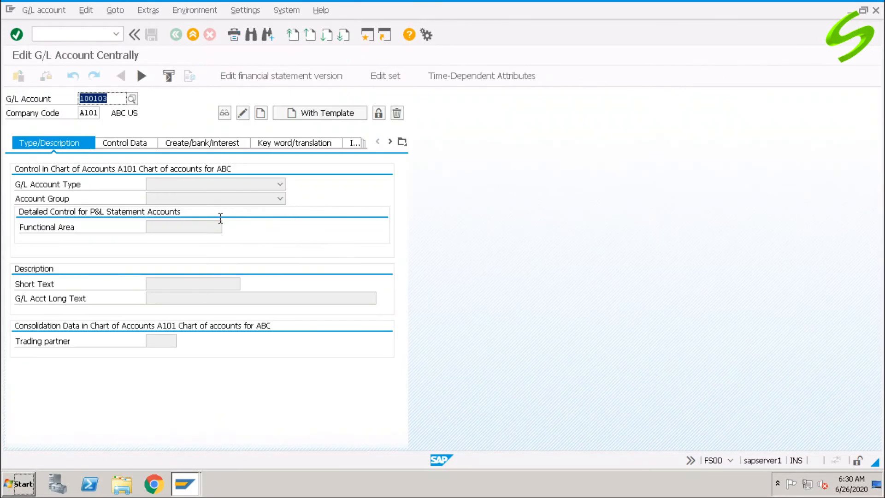
{"action": "left_click", "coordinate": [131, 98]}
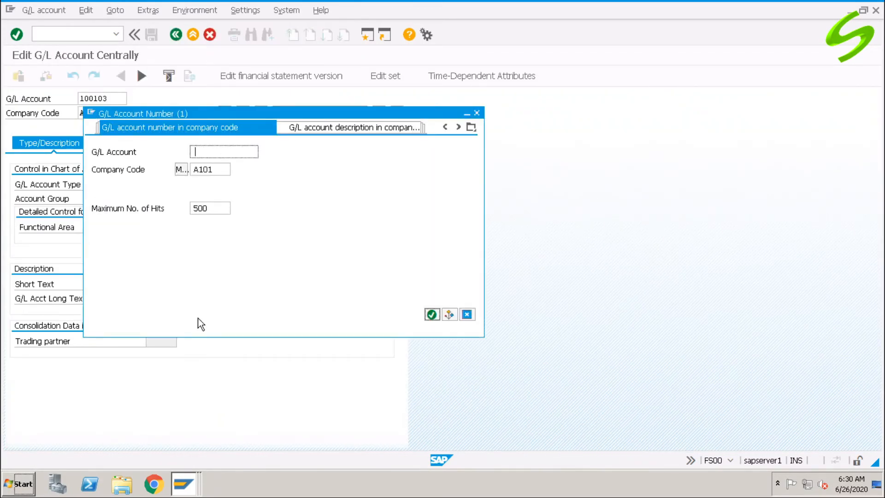
{"action": "left_click", "coordinate": [431, 314]}
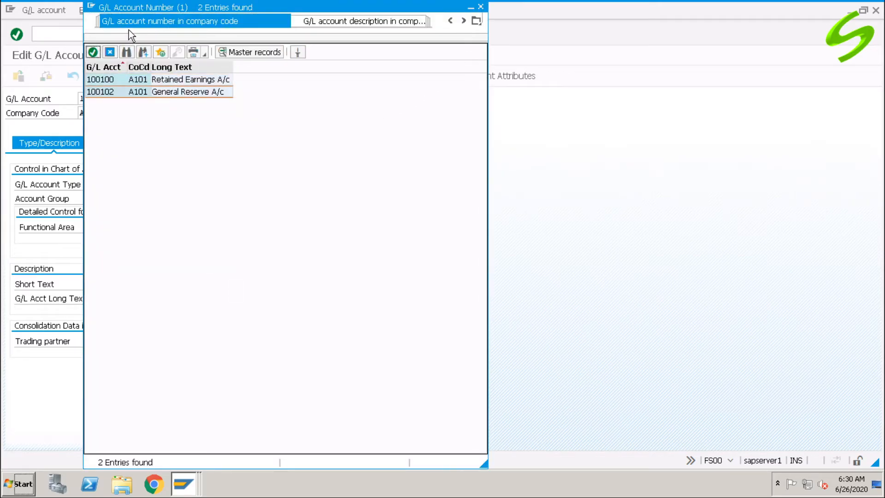
{"action": "left_click_drag", "start_coordinate": [123, 8], "coordinate": [142, 80]}
Start creating G/L account 100101 using account 100102 of company code A101 as the template.
{"action": "left_click", "coordinate": [113, 99]}
{"action": "key", "text": "BackSpace"}
{"action": "type", "text": "100101"}
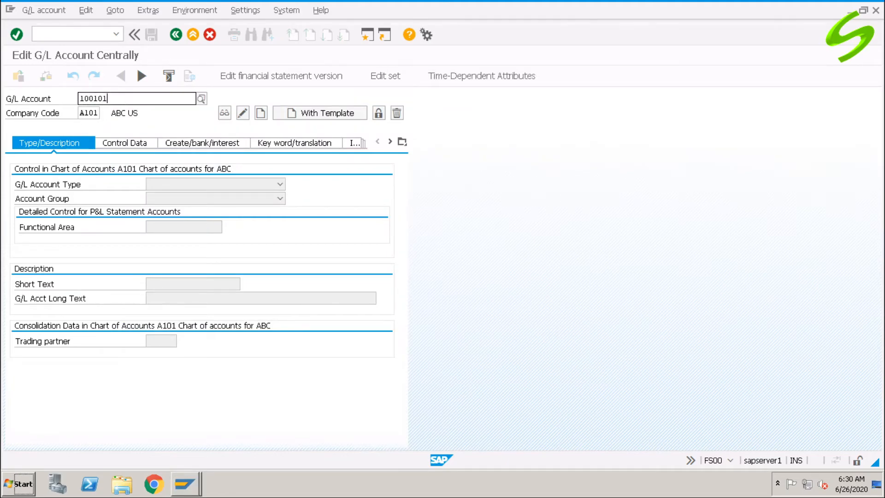
{"action": "left_click", "coordinate": [331, 116]}
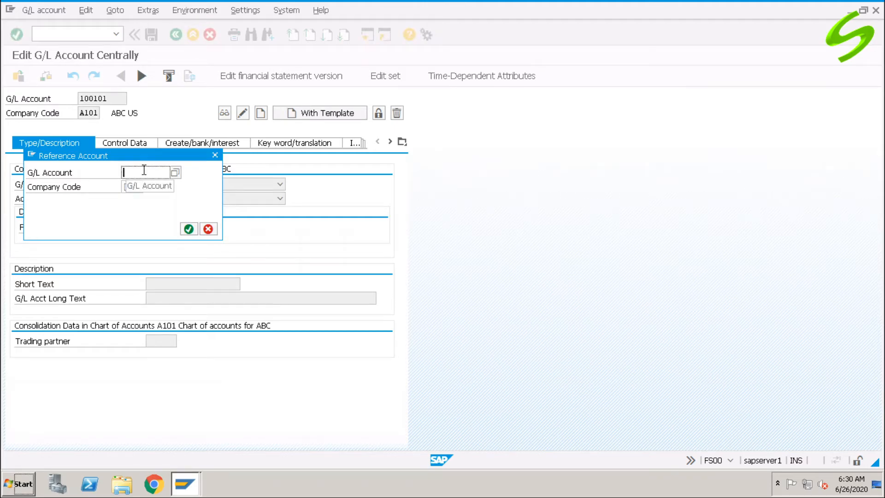
{"action": "type", "text": "100102"}
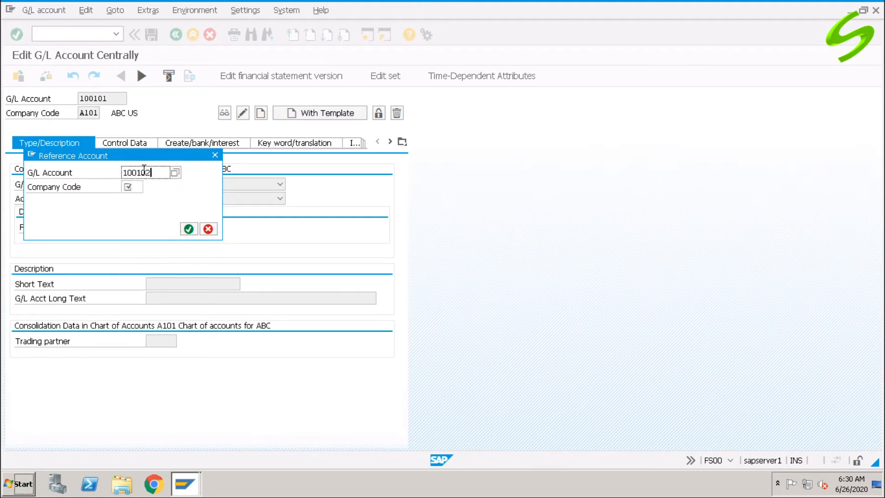
{"action": "left_click", "coordinate": [129, 187]}
{"action": "type", "text": "a101"}
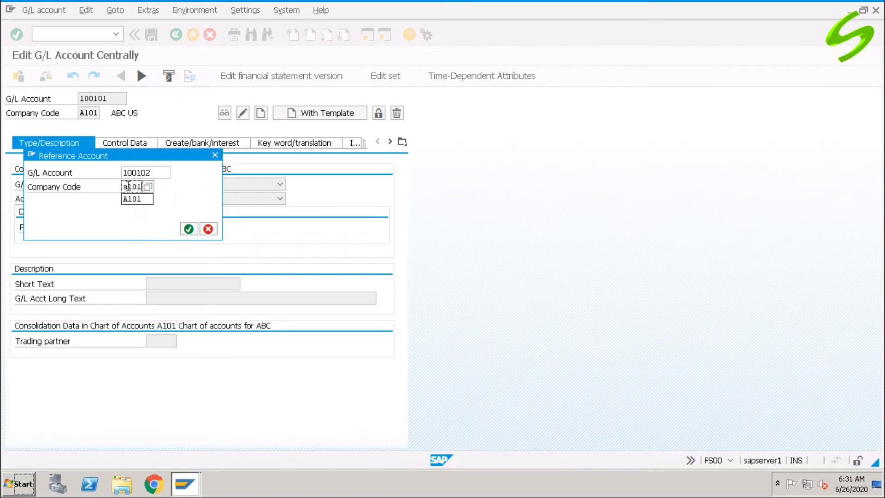
{"action": "left_click", "coordinate": [189, 229]}
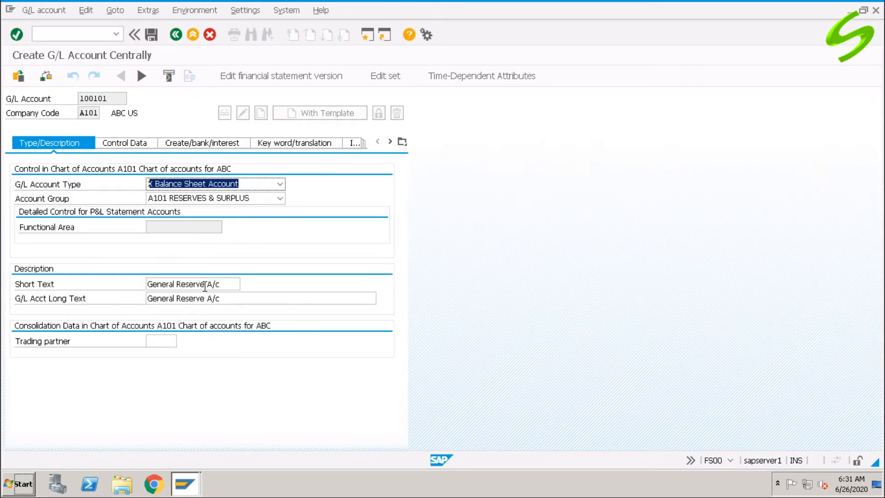
Set the short text and the G/L account long text to "Test GL1 A/c" and save the account.
{"action": "left_click_drag", "start_coordinate": [205, 286], "coordinate": [128, 285]}
{"action": "type", "text": "Test GL1"}
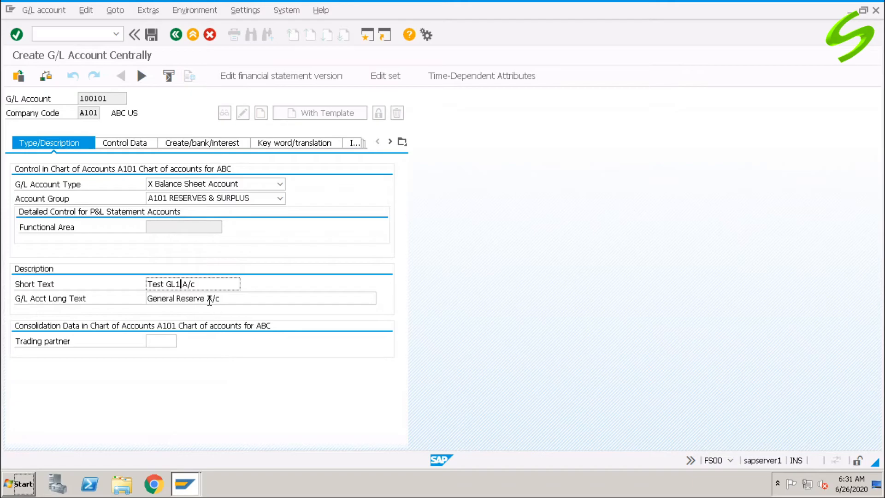
{"action": "left_click_drag", "start_coordinate": [206, 300], "coordinate": [116, 302]}
{"action": "type", "text": "Test GL"}
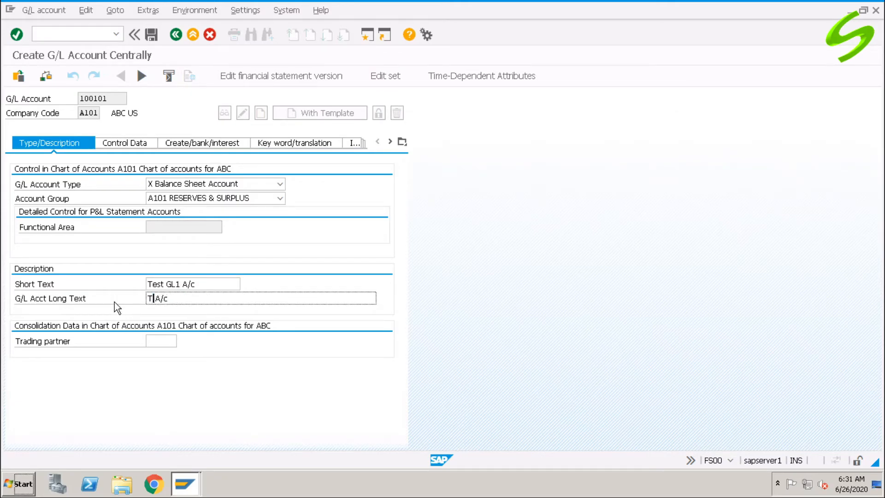
{"action": "type", "text": "1"}
{"action": "left_click", "coordinate": [152, 34]}
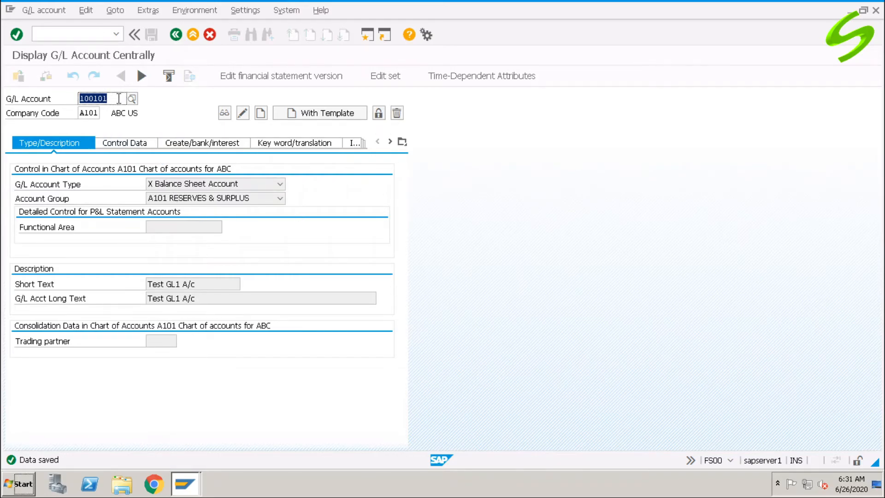
Block G/L account 100101 for posting at company code level only and save the block.
{"action": "left_click", "coordinate": [378, 113]}
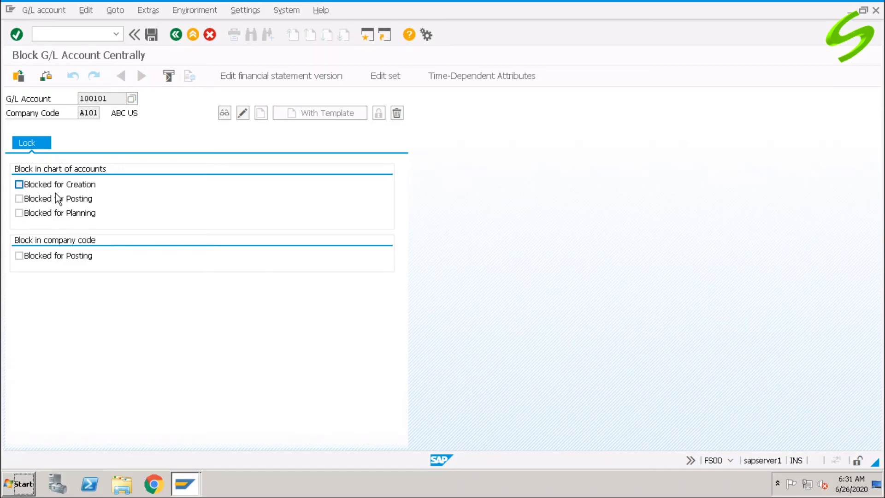
{"action": "left_click", "coordinate": [29, 199]}
{"action": "key", "text": "space"}
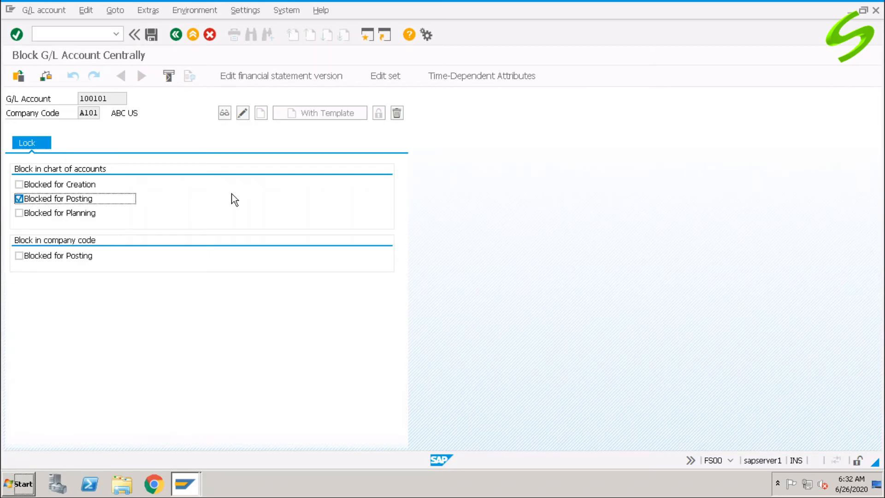
{"action": "left_click", "coordinate": [49, 199]}
{"action": "left_click", "coordinate": [48, 256]}
{"action": "double_click", "coordinate": [81, 112]}
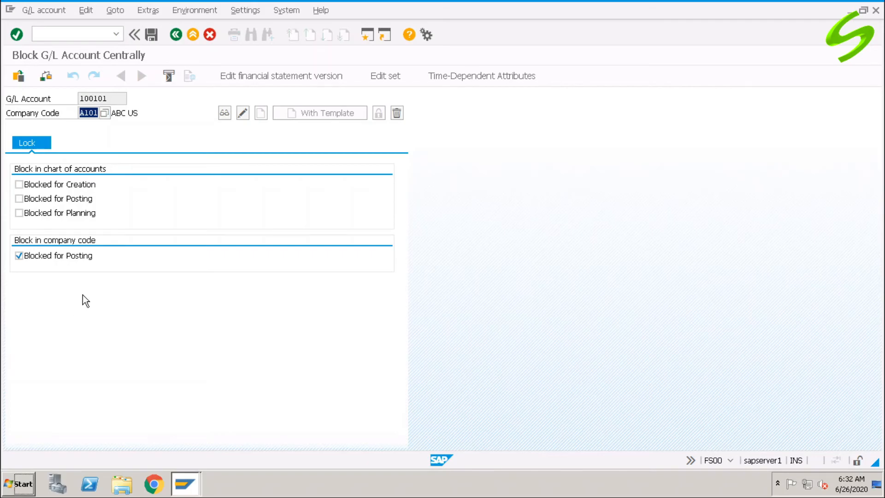
{"action": "left_click", "coordinate": [84, 114]}
{"action": "left_click", "coordinate": [151, 34]}
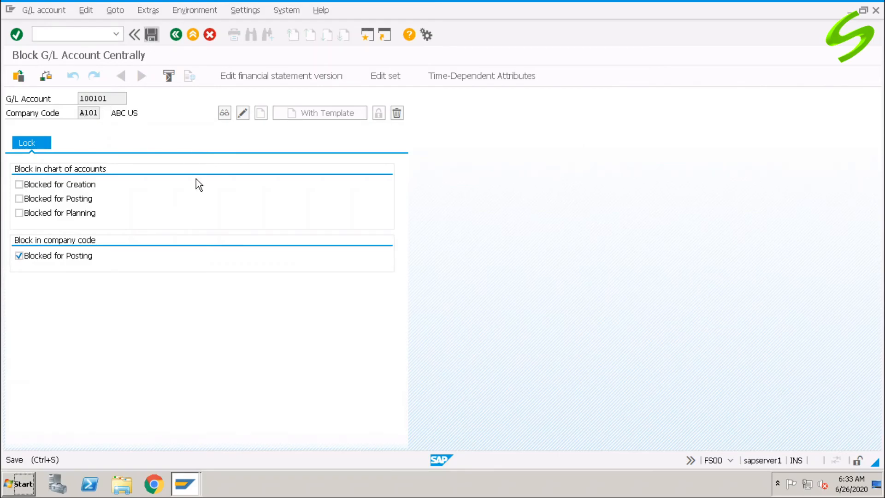
Start a G/L account document in transaction FB50 for company code A101 with document date 24.06.2020.
{"action": "left_click", "coordinate": [87, 35]}
{"action": "type", "text": "/nfb50"}
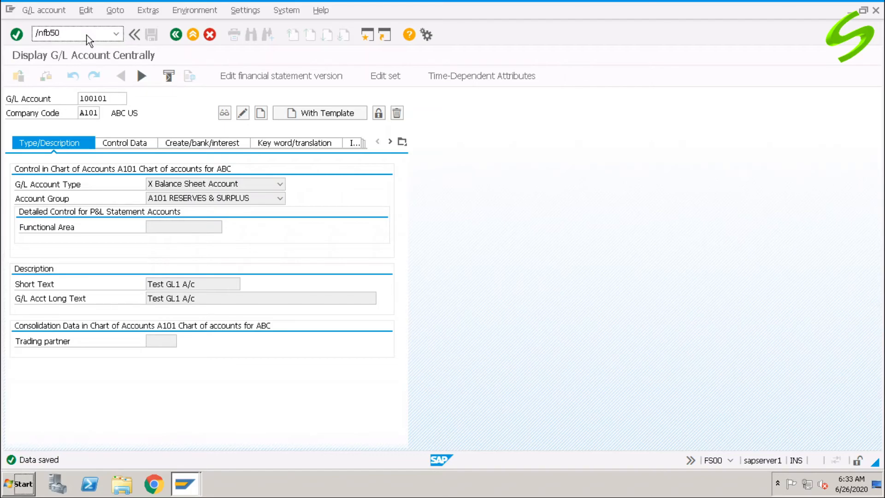
{"action": "key", "text": "Return"}
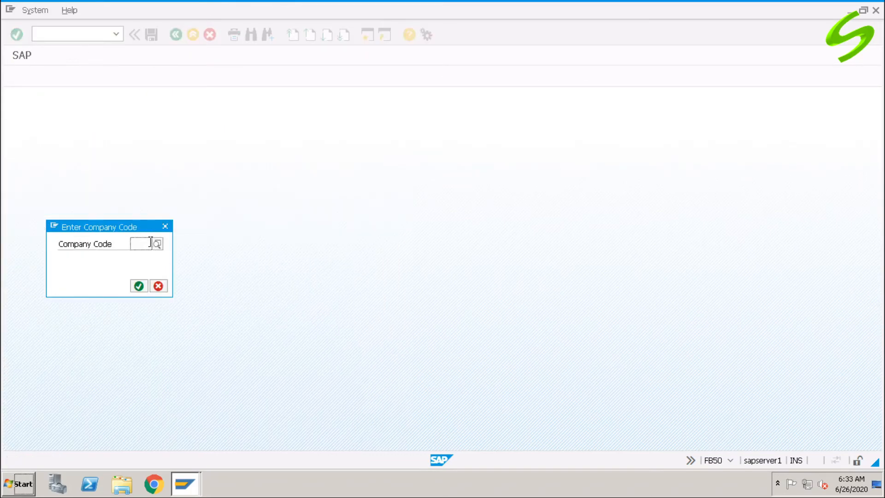
{"action": "type", "text": "a101"}
{"action": "key", "text": "Return"}
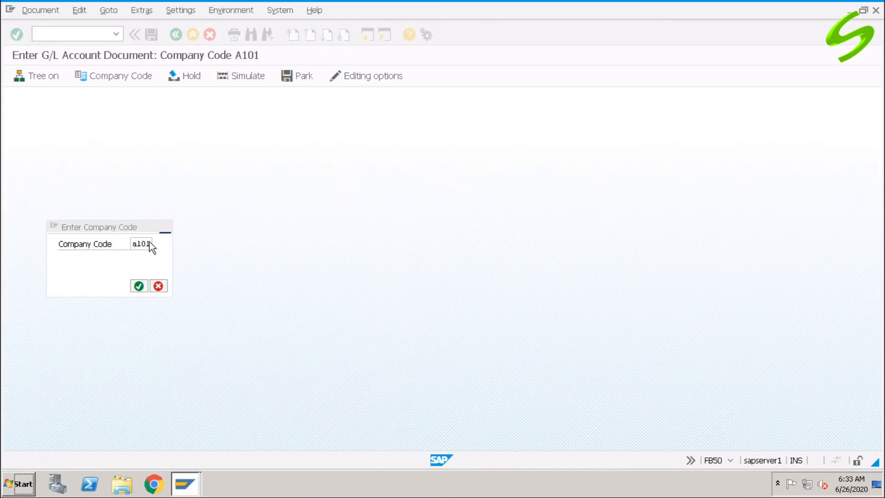
{"action": "left_click", "coordinate": [109, 128]}
{"action": "left_click", "coordinate": [100, 140]}
{"action": "left_click", "coordinate": [73, 285]}
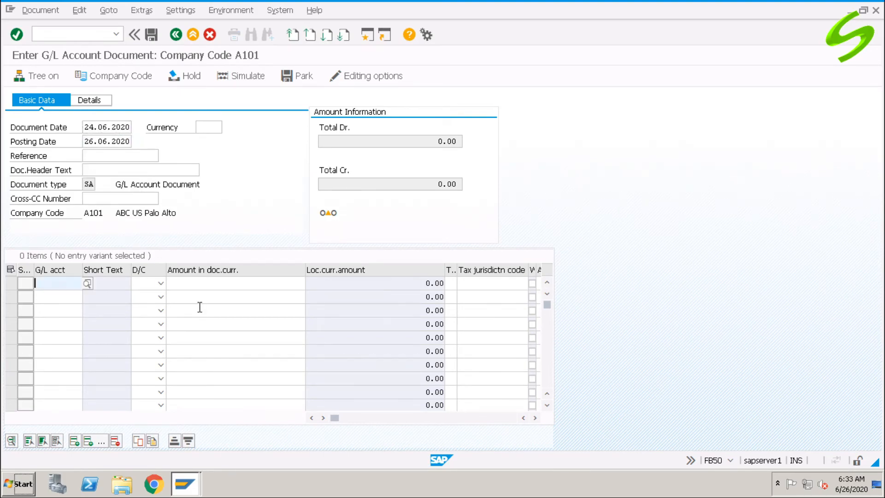
Try to enter a debit item of 100 USD on G/L account 100101 in the document.
{"action": "type", "text": "100101"}
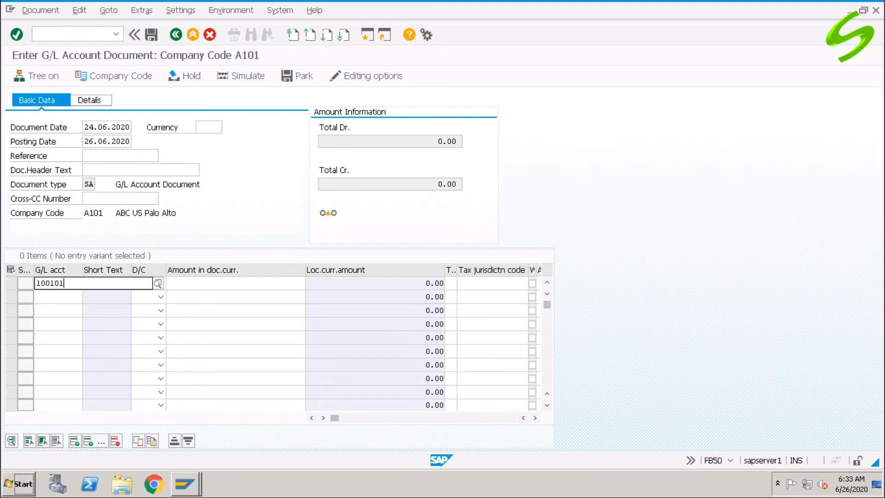
{"action": "left_click", "coordinate": [200, 308]}
{"action": "key", "text": "s"}
{"action": "key", "text": "Tab"}
{"action": "type", "text": "100"}
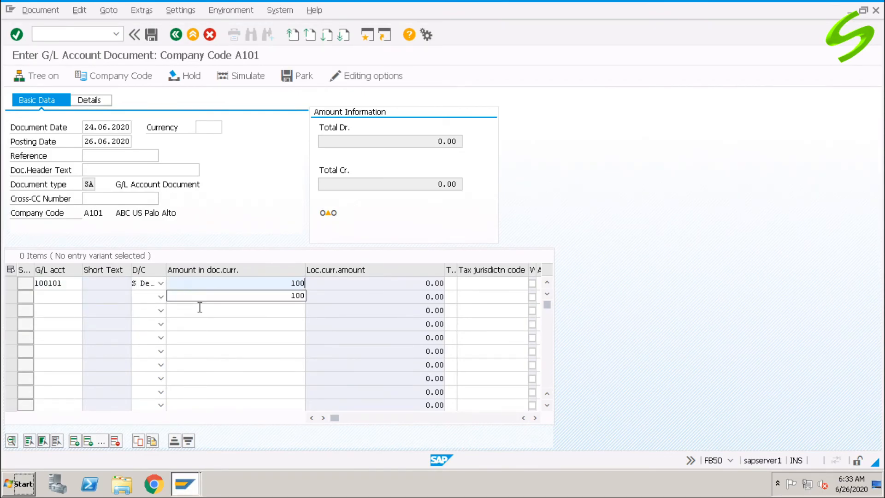
{"action": "left_click", "coordinate": [217, 127]}
{"action": "type", "text": "usd"}
{"action": "key", "text": "Return"}
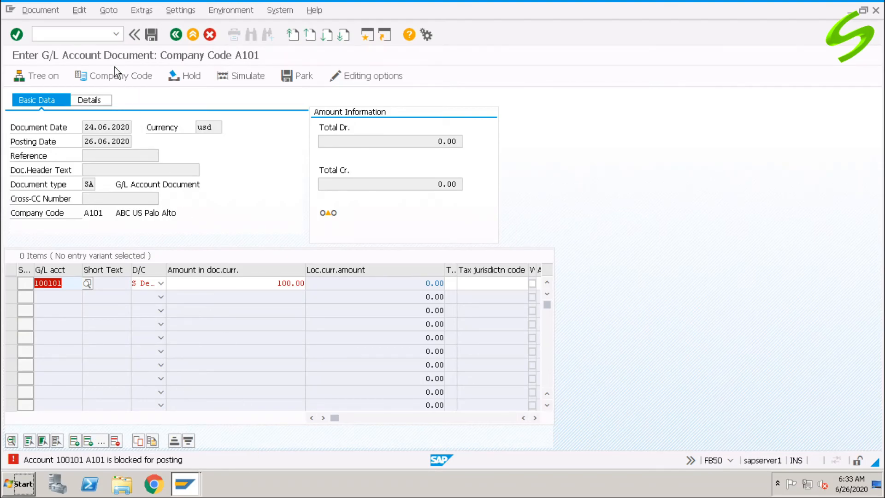
Return to transaction FS00, remove the company code posting block from G/L account 100101 and save.
{"action": "left_click", "coordinate": [99, 35]}
{"action": "type", "text": "/n"}
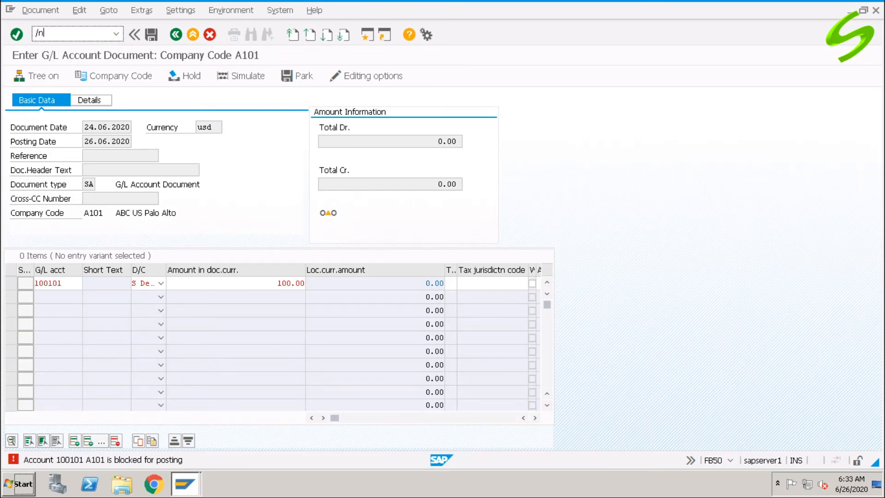
{"action": "type", "text": "fs00"}
{"action": "key", "text": "Return"}
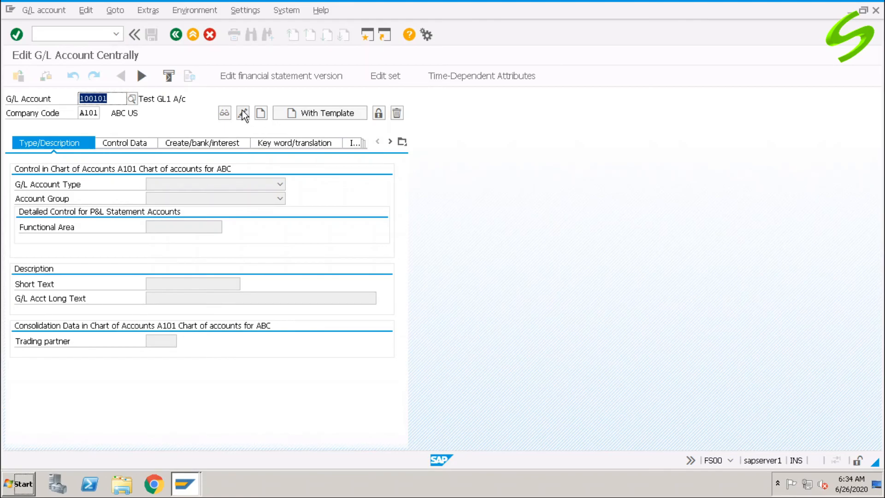
{"action": "left_click", "coordinate": [379, 113]}
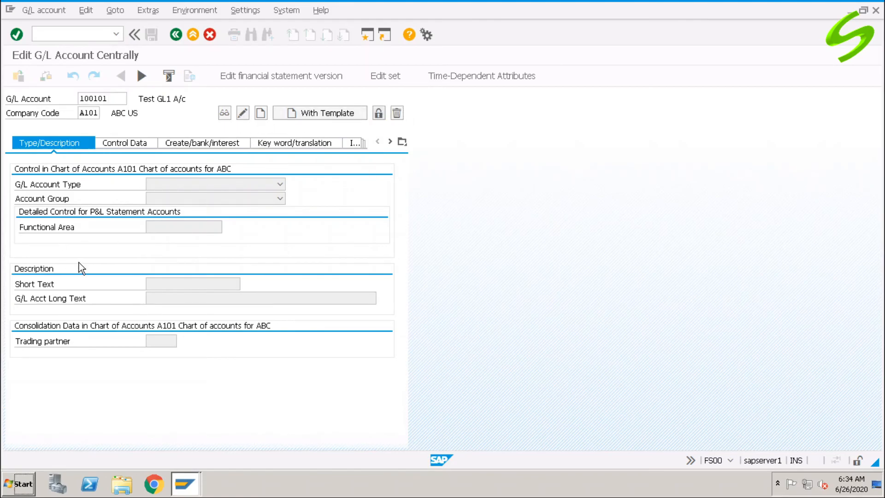
{"action": "left_click", "coordinate": [44, 256]}
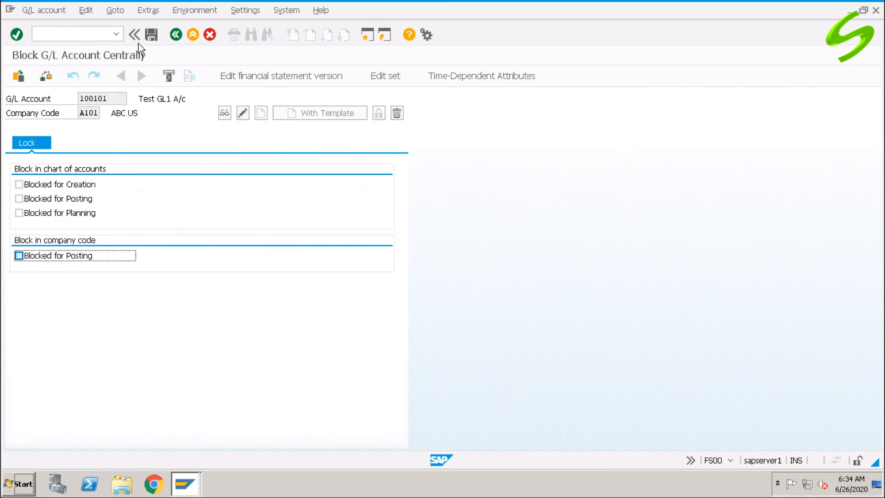
{"action": "left_click", "coordinate": [151, 35]}
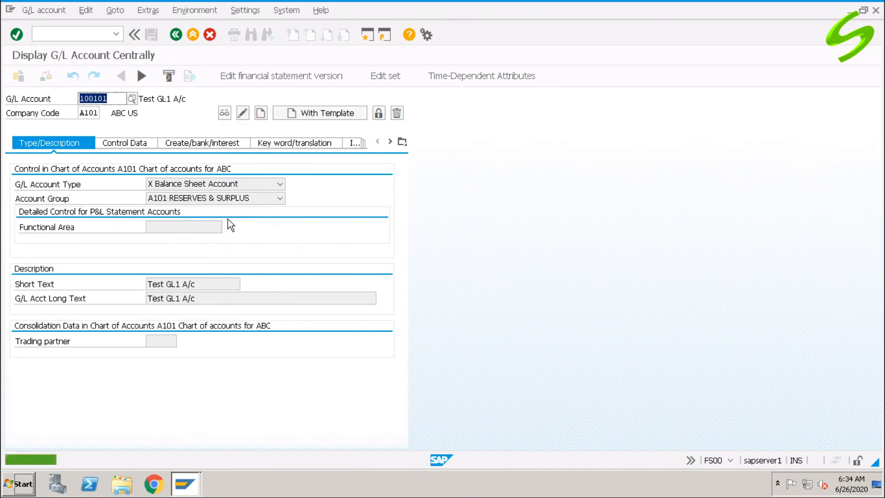
{"action": "left_click", "coordinate": [83, 34]}
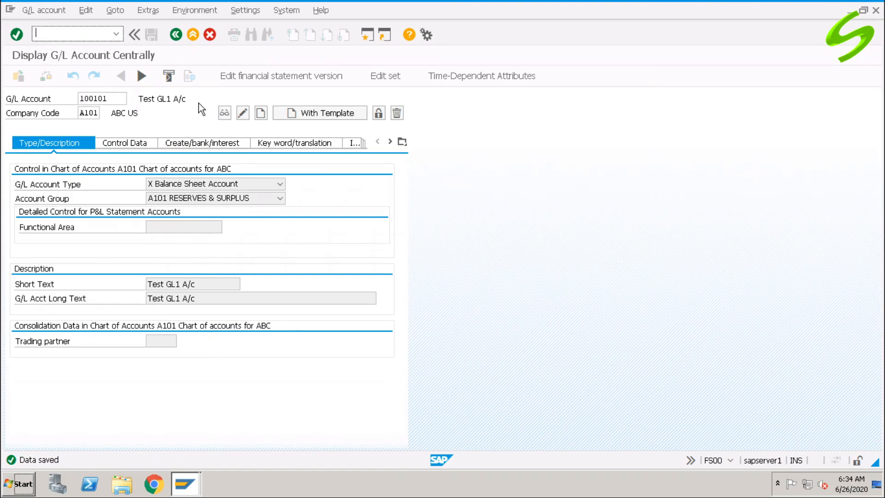
Restart transaction FS00, set its navigation option to display accounts in a navigation tree, and reopen the transaction to apply it.
{"action": "type", "text": "/nfs00"}
{"action": "key", "text": "Return"}
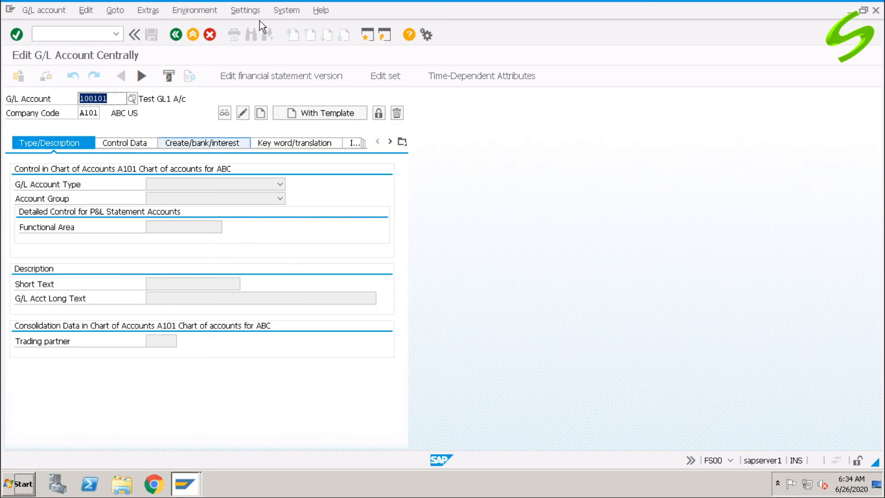
{"action": "left_click", "coordinate": [249, 11]}
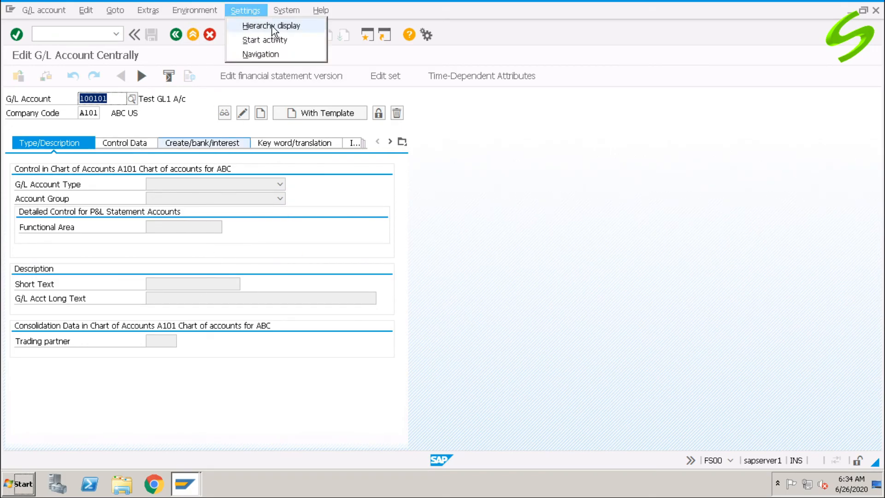
{"action": "left_click", "coordinate": [261, 54]}
{"action": "left_click", "coordinate": [354, 172]}
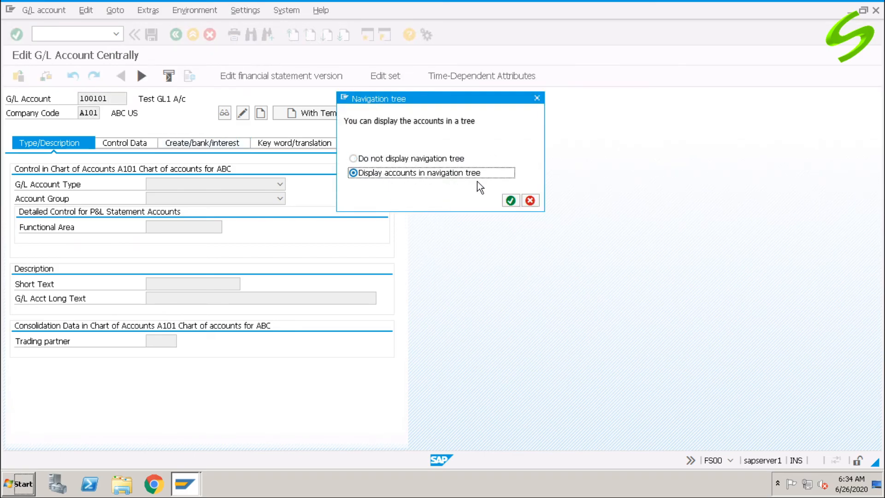
{"action": "left_click", "coordinate": [511, 201]}
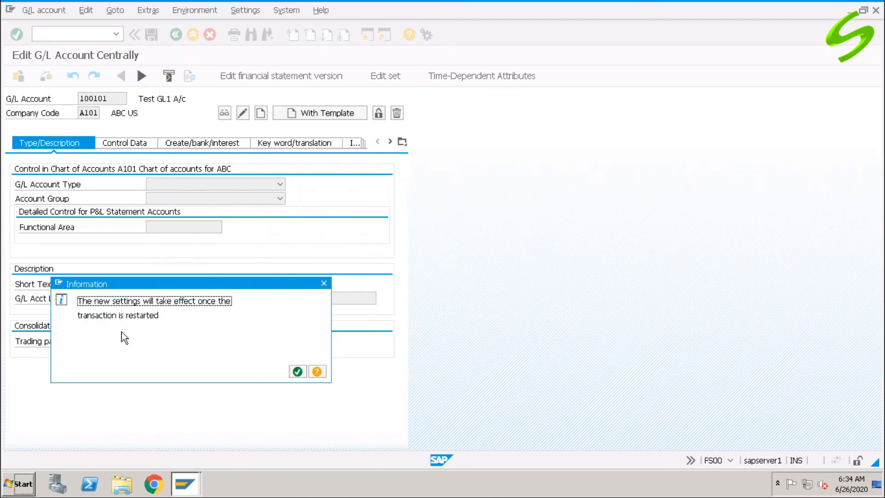
{"action": "left_click", "coordinate": [298, 372]}
{"action": "left_click", "coordinate": [97, 33]}
{"action": "type", "text": "/nfs00"}
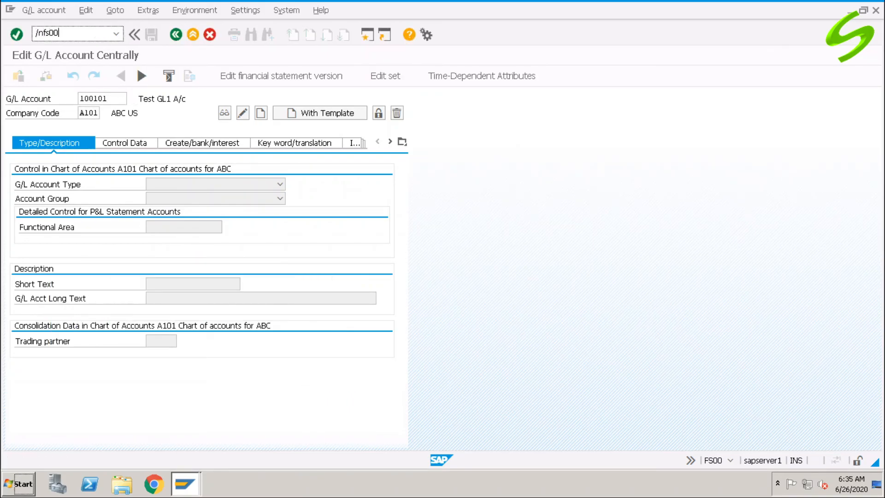
{"action": "key", "text": "Return"}
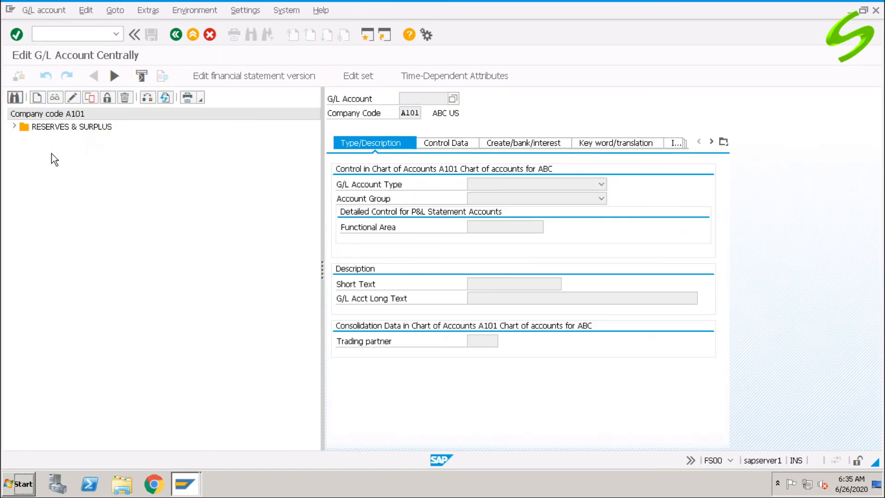
Expand the RESERVES & SURPLUS group in the navigation tree and display accounts 100100, 100101 and 100102 one after another.
{"action": "left_click", "coordinate": [15, 125]}
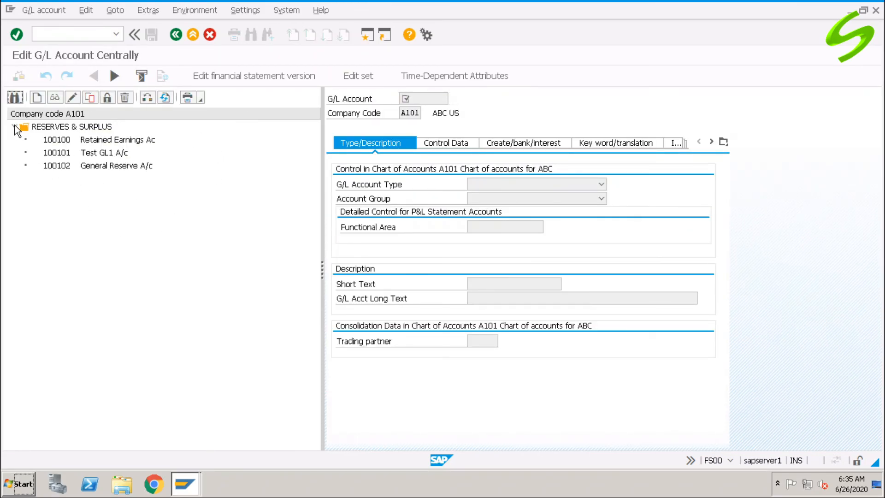
{"action": "double_click", "coordinate": [101, 141]}
{"action": "left_click", "coordinate": [81, 154]}
{"action": "double_click", "coordinate": [81, 155]}
{"action": "left_click", "coordinate": [107, 167]}
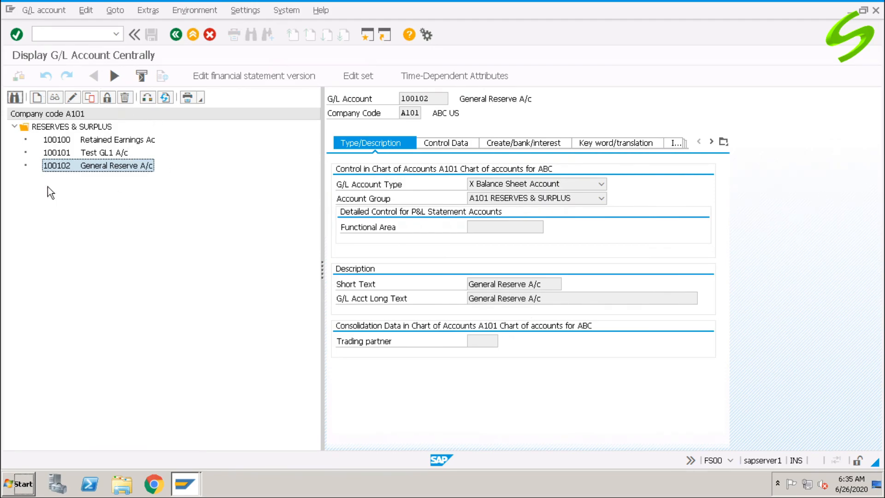
Set the hierarchy display option to not show the navigation tree and restart transaction FS00 to apply it.
{"action": "left_click", "coordinate": [251, 12]}
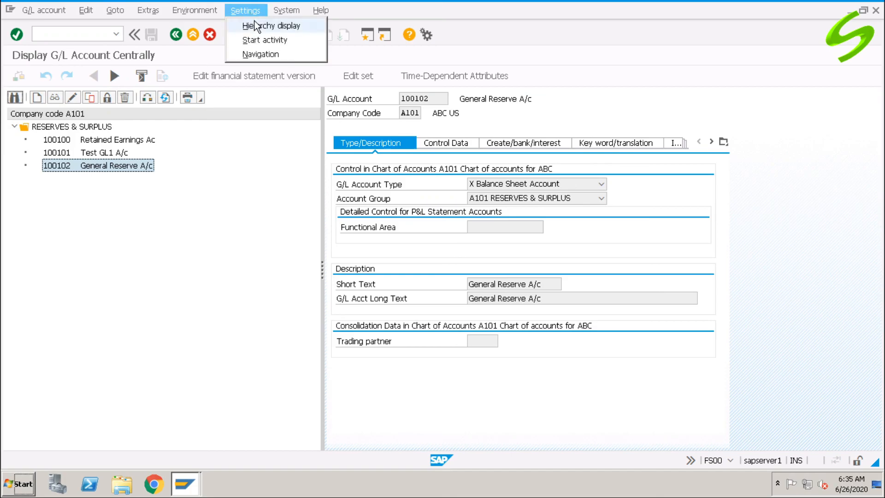
{"action": "left_click", "coordinate": [270, 27]}
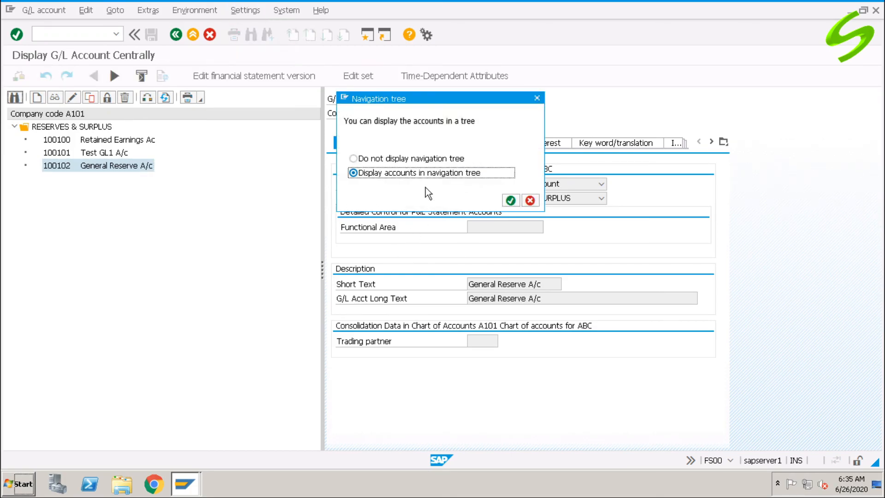
{"action": "left_click", "coordinate": [406, 160]}
{"action": "left_click", "coordinate": [511, 200]}
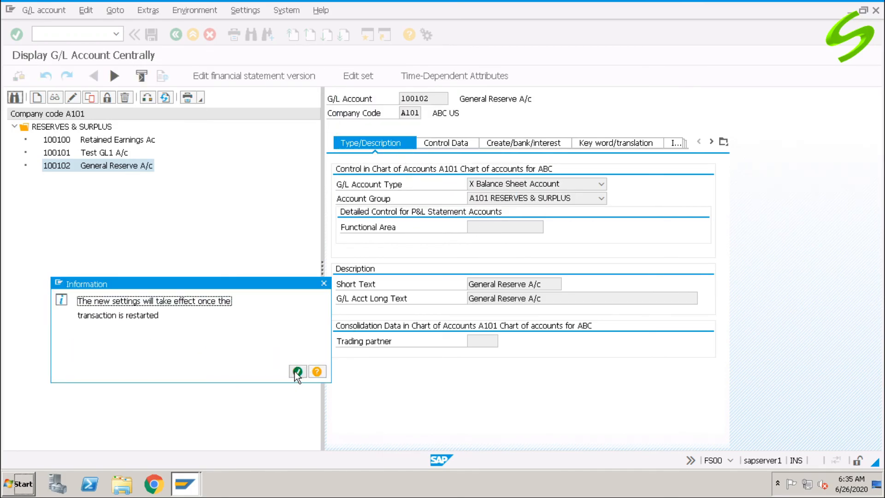
{"action": "left_click", "coordinate": [296, 371]}
{"action": "left_click", "coordinate": [95, 37]}
{"action": "type", "text": "/nfs00"}
{"action": "key", "text": "Return"}
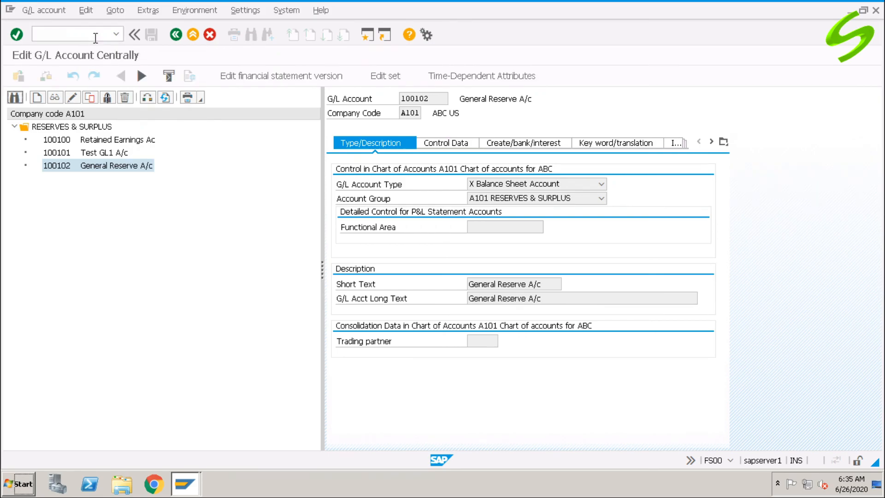